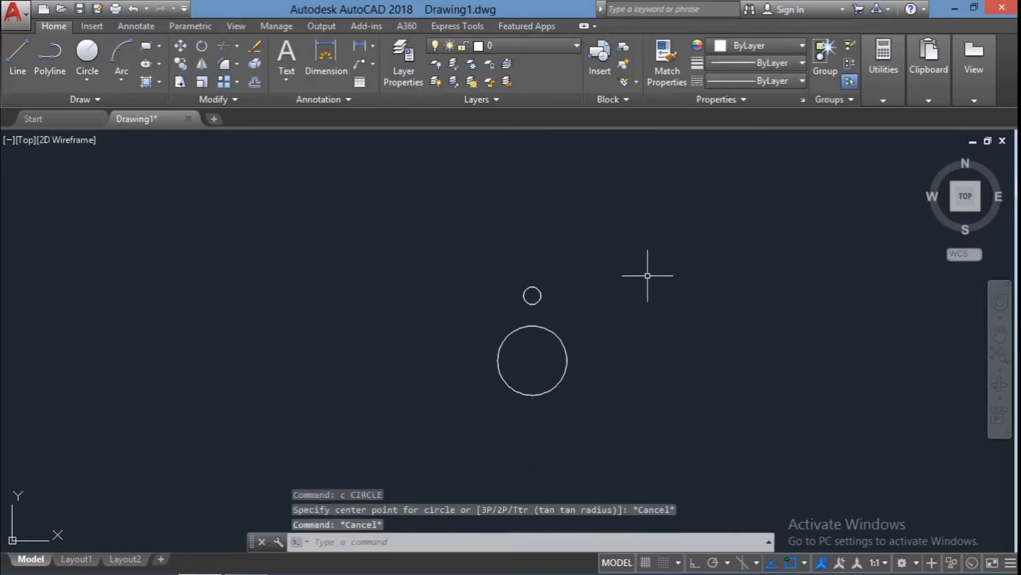
text(h)
key(Return)
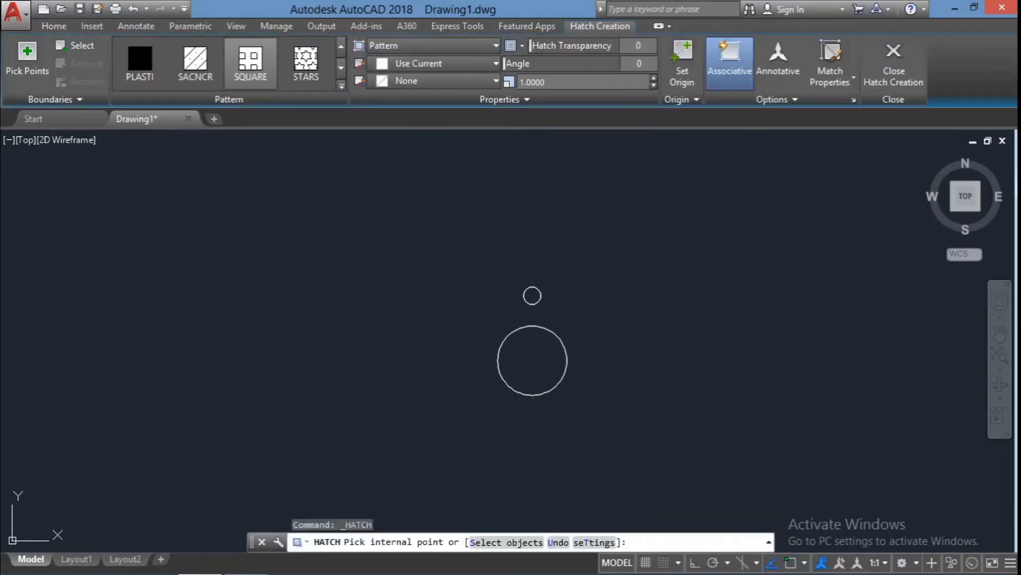
key(Escape)
key(Escape)
key(Escape)
text(Squre)
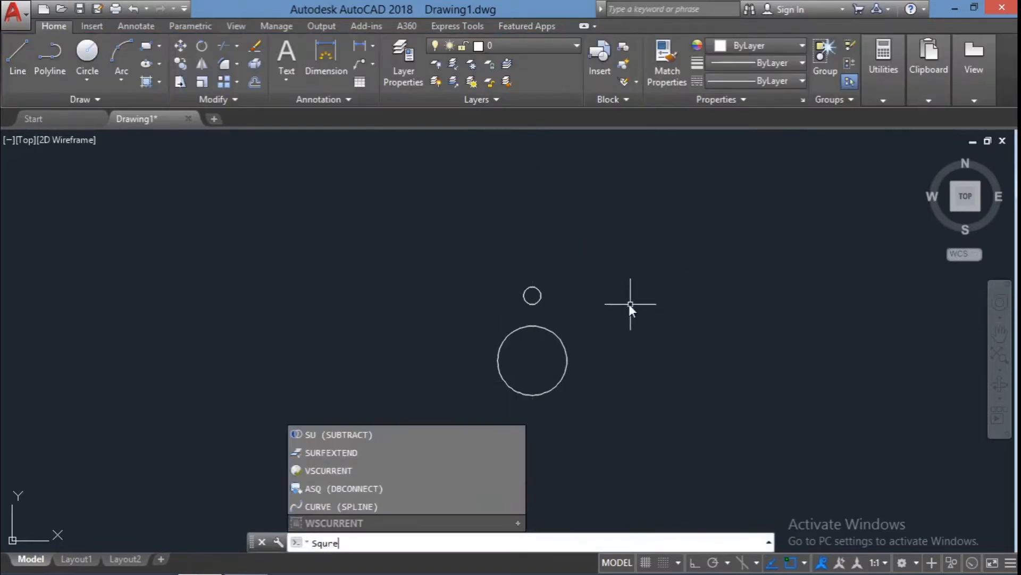
key(Escape)
- Draw a vertical line about 2 units long directly above the small circle, in line with its centre
text(1)
key(Return)
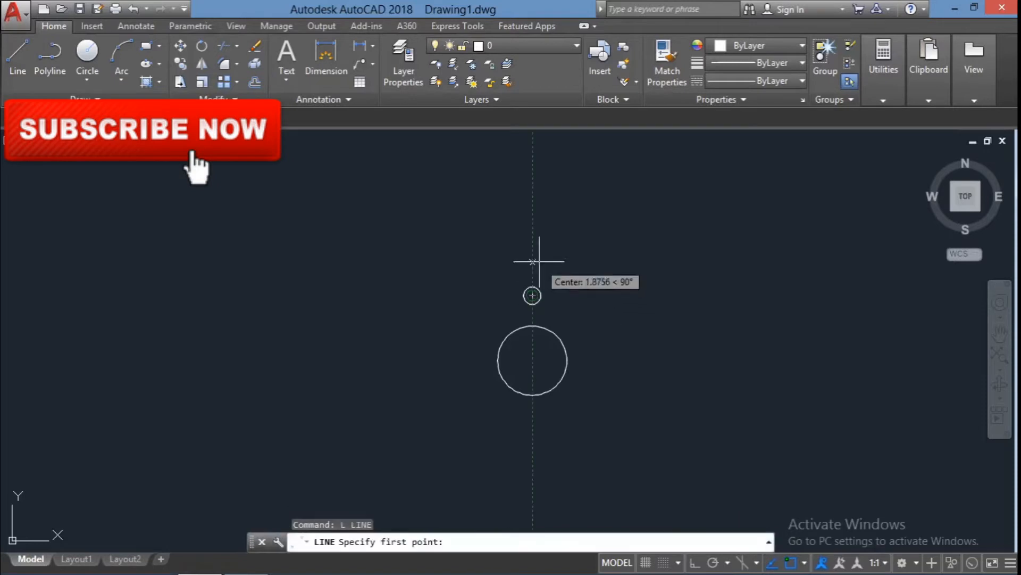
click(533, 248)
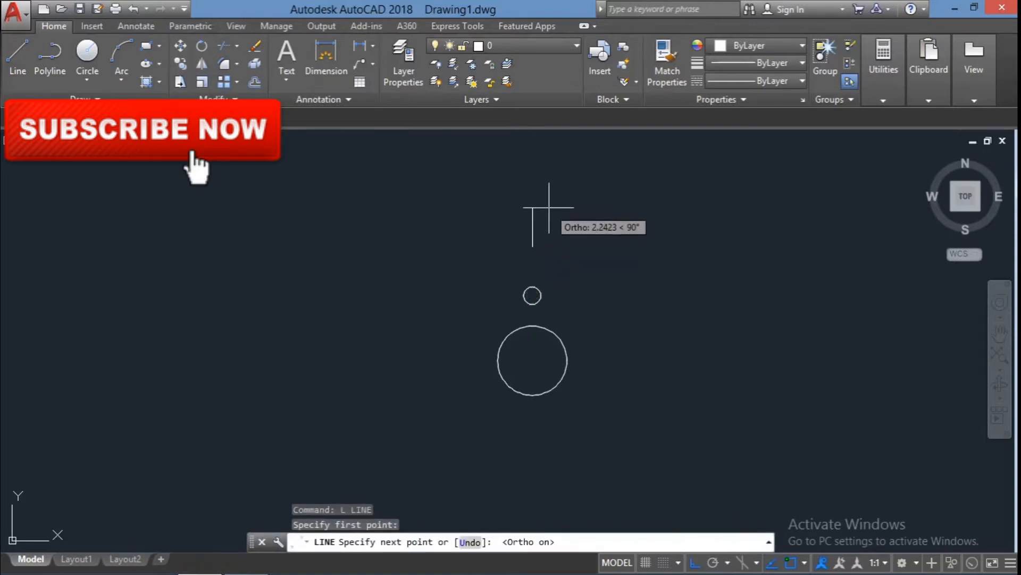
click(549, 212)
key(Escape)
key(Escape)
- Draw a horizontal line 1 unit long to the right from the lower end of the vertical line
text(l)
key(Return)
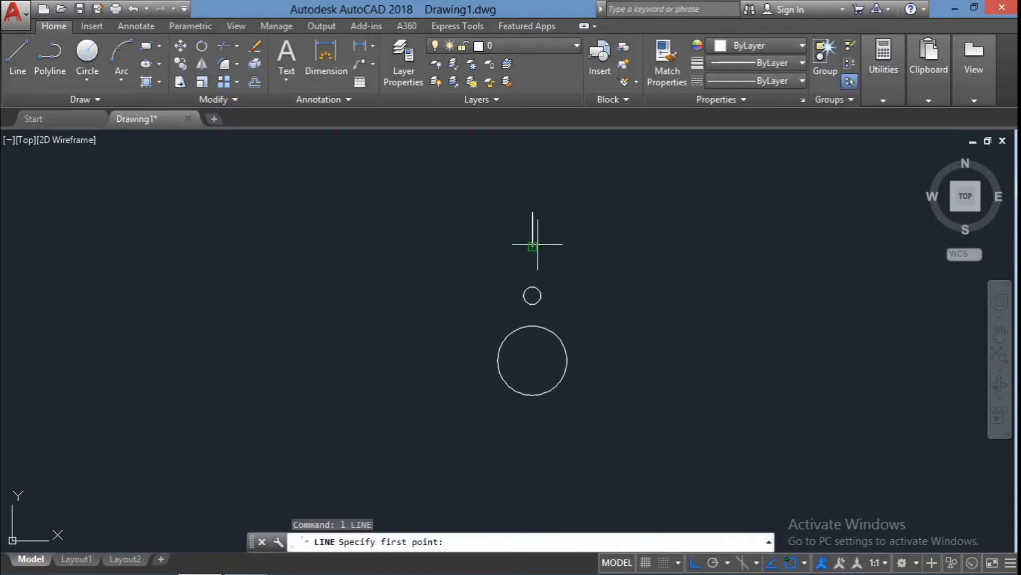
click(532, 246)
click(559, 255)
key(Escape)
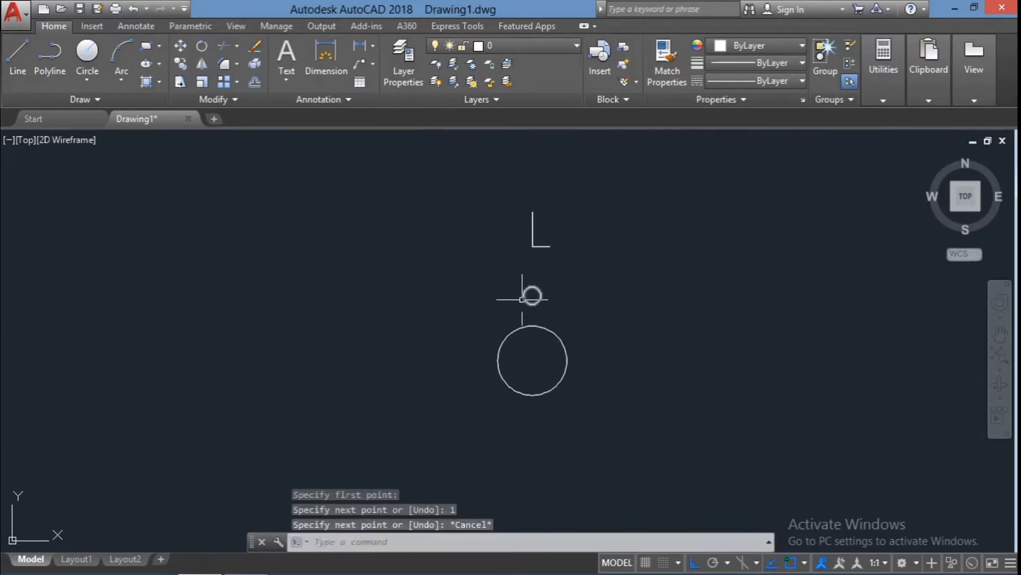
- Draw a horizontal line 1 unit long to the left from the lower end of the vertical line
text(l)
key(Return)
click(533, 246)
text(1)
key(Return)
key(Escape)
key(Escape)
- Copy both horizontal lines from the lower end of the vertical line to its upper end
click(548, 256)
click(543, 242)
click(525, 241)
click(509, 258)
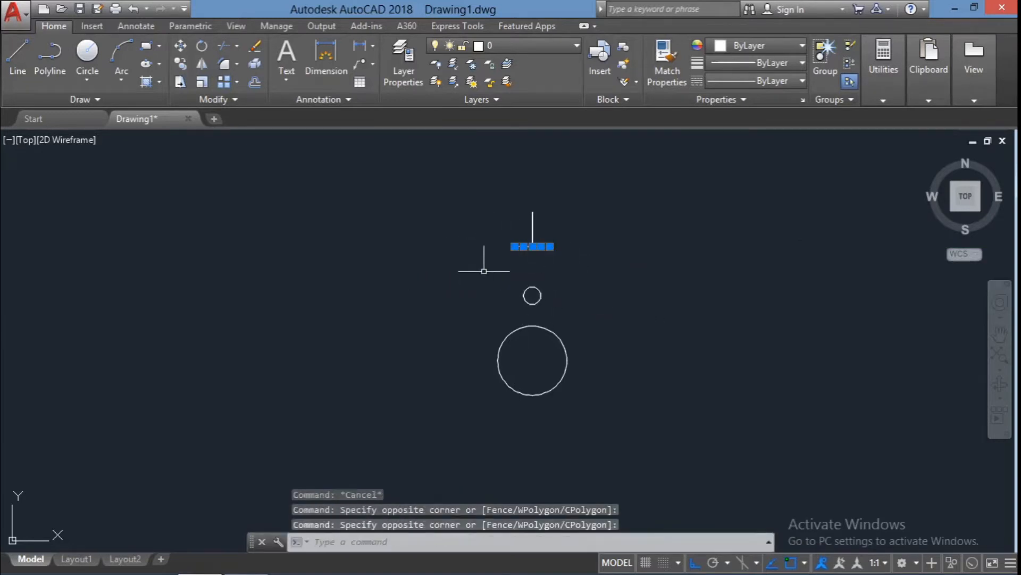
text(co)
click(533, 246)
click(532, 211)
key(Escape)
key(Escape)
- Copy the vertical line from the middle of the lower edge to the left end of the horizontal lines
scroll(518, 218, up, 2)
click(556, 235)
click(537, 224)
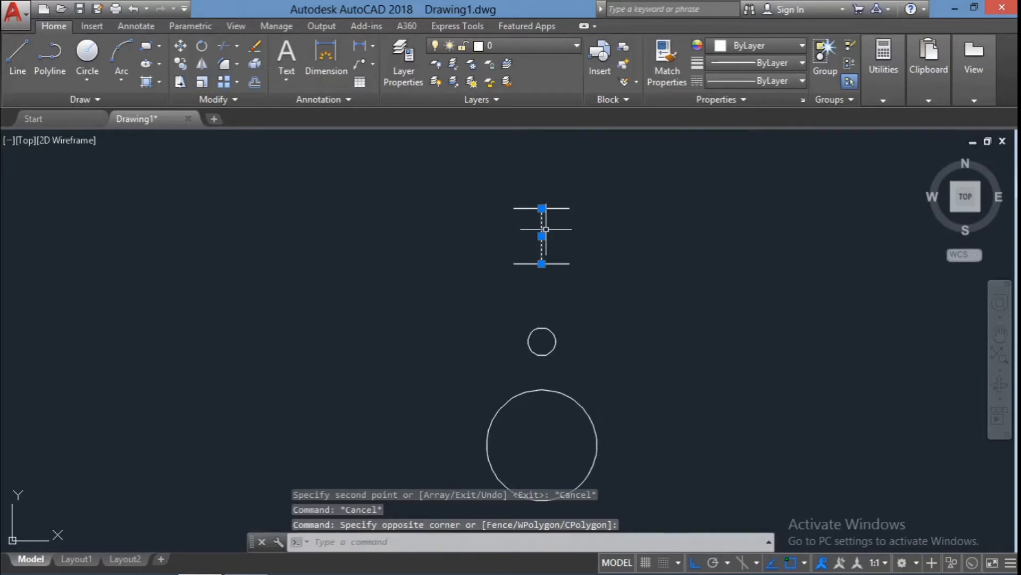
text(co)
key(space)
click(541, 264)
click(514, 263)
key(Escape)
- Move the middle vertical line to the right end of the horizontal lines to close the square
click(542, 248)
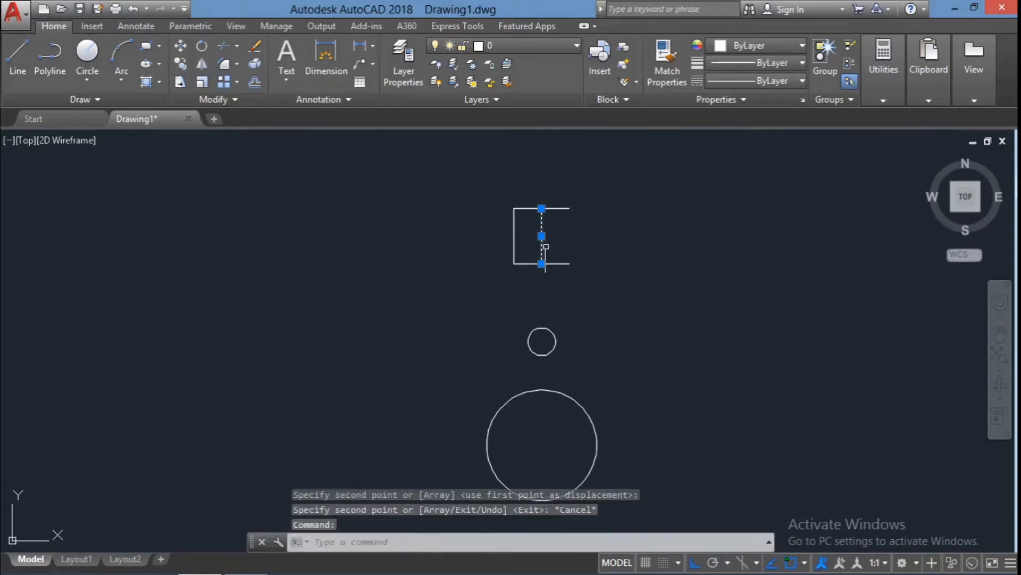
text(m)
click(541, 263)
key(Escape)
- Draw a circle of radius 1 above the square, centred in line with the shapes below
scroll(650, 295, down, 4)
text(c)
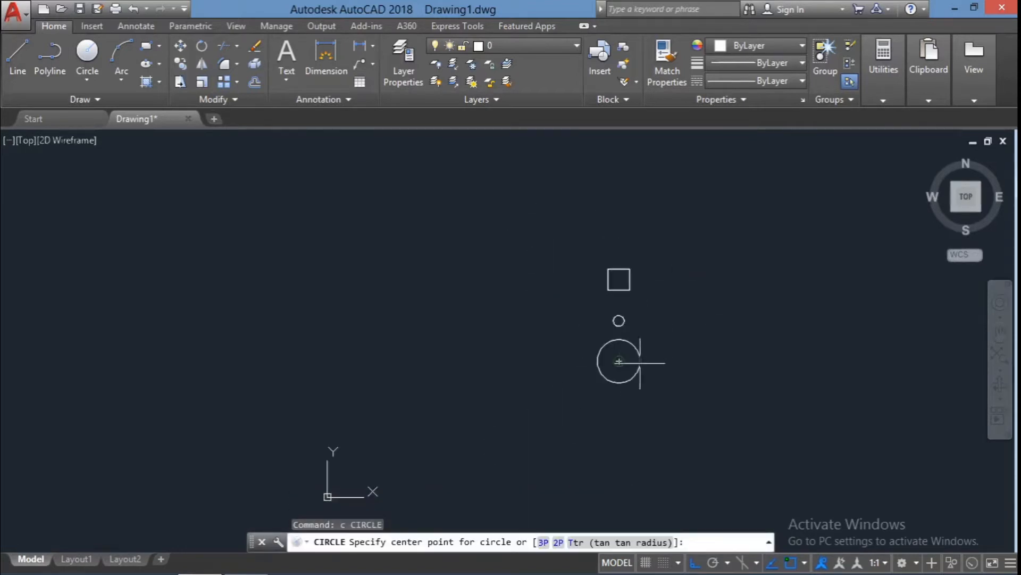
click(619, 218)
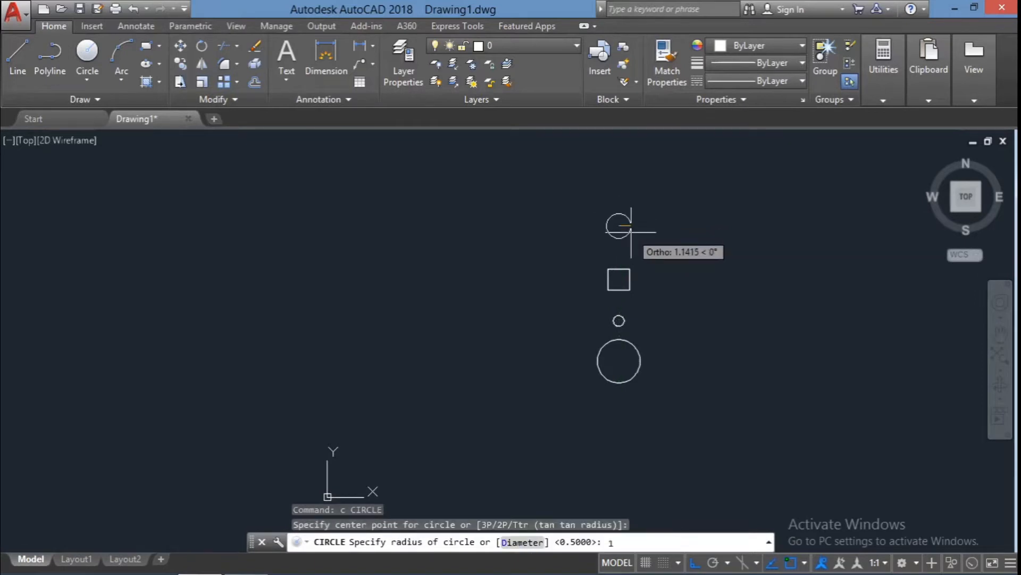
key(Escape)
key(Escape)
- Draw a circle centred on the large bottom circle and passing through the centre of the uppermost circle
scroll(625, 223, up, 6)
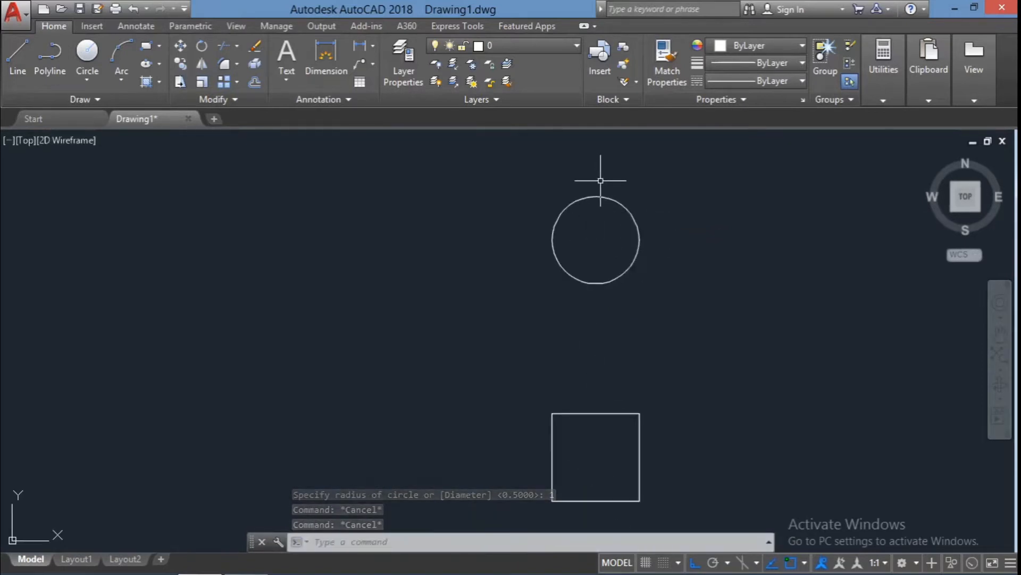
scroll(601, 191, down, 5)
text(c)
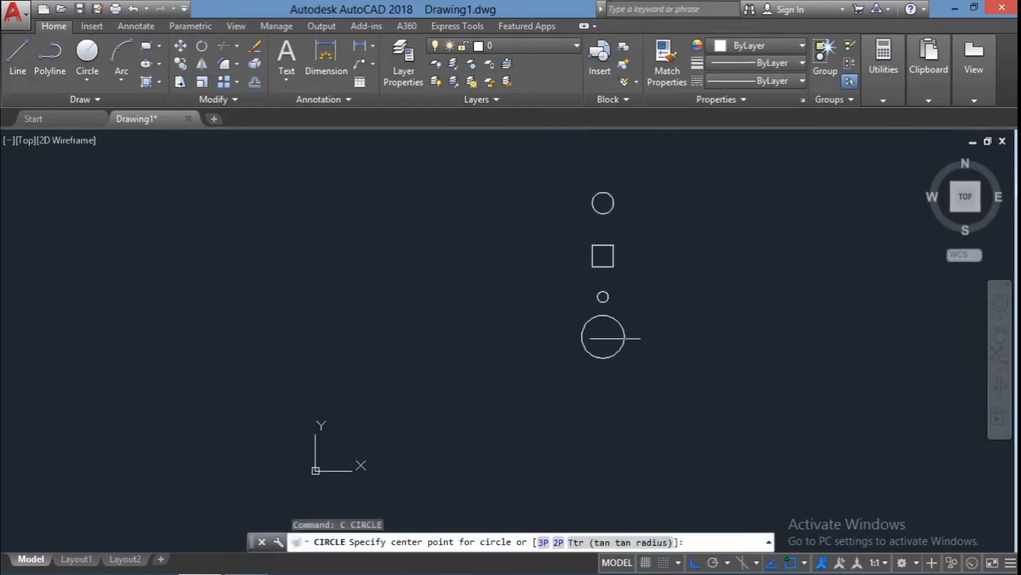
click(602, 336)
scroll(606, 194, up, 5)
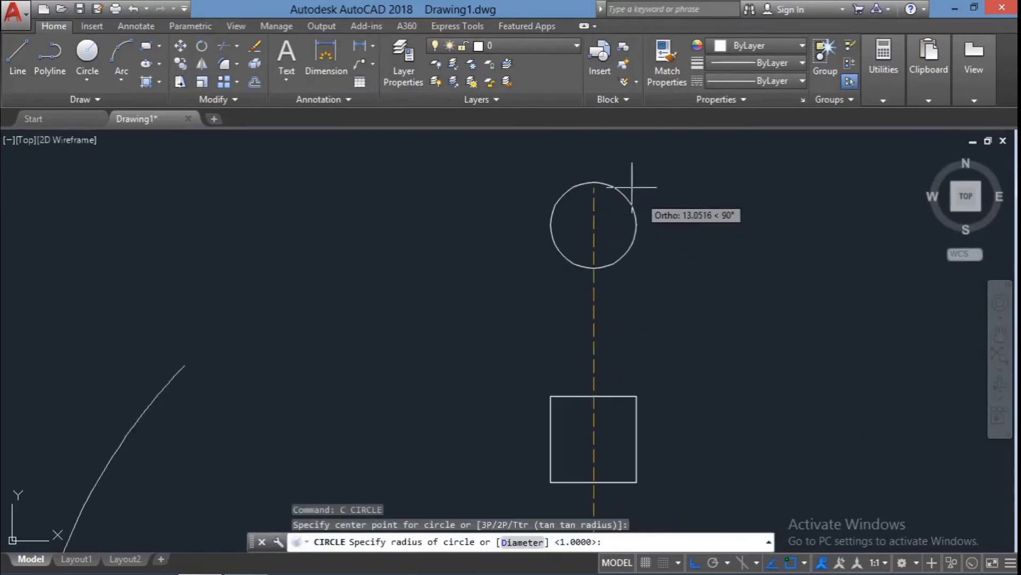
scroll(594, 182, up, 2)
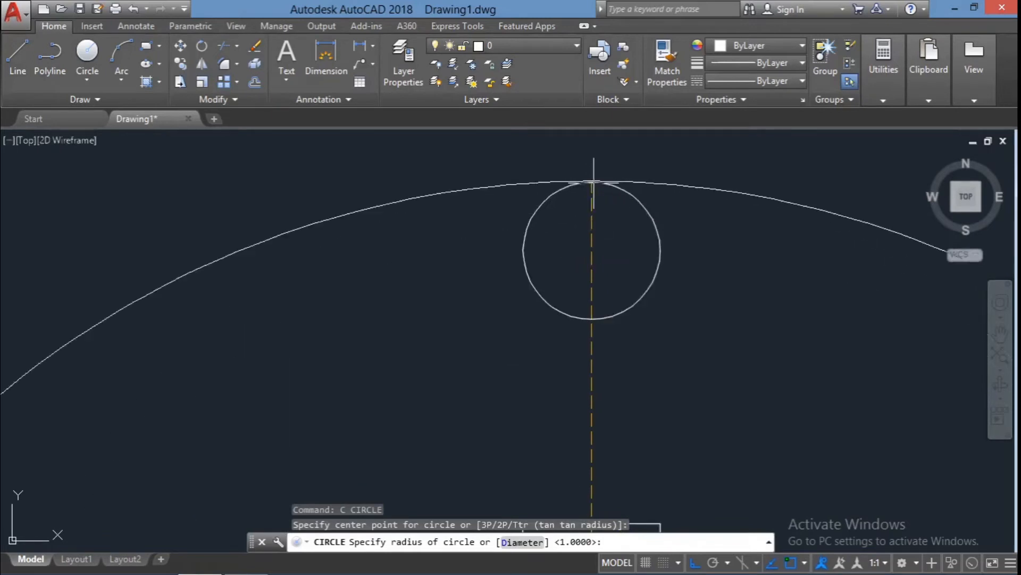
scroll(594, 182, up, 3)
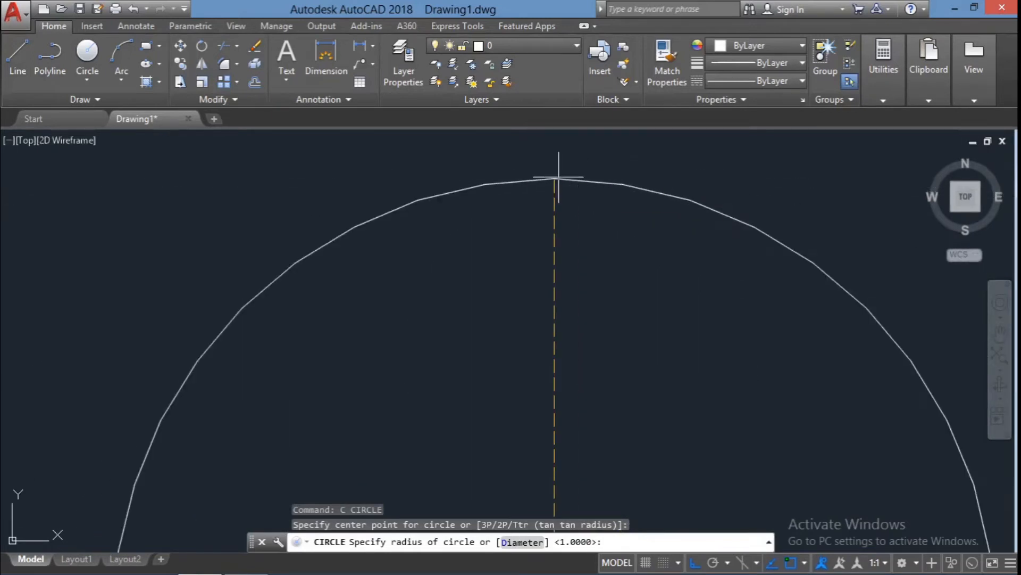
click(556, 180)
scroll(586, 307, down, 4)
key(Escape)
- Delete the oversized circle that runs through the uppermost circle's centre
click(574, 304)
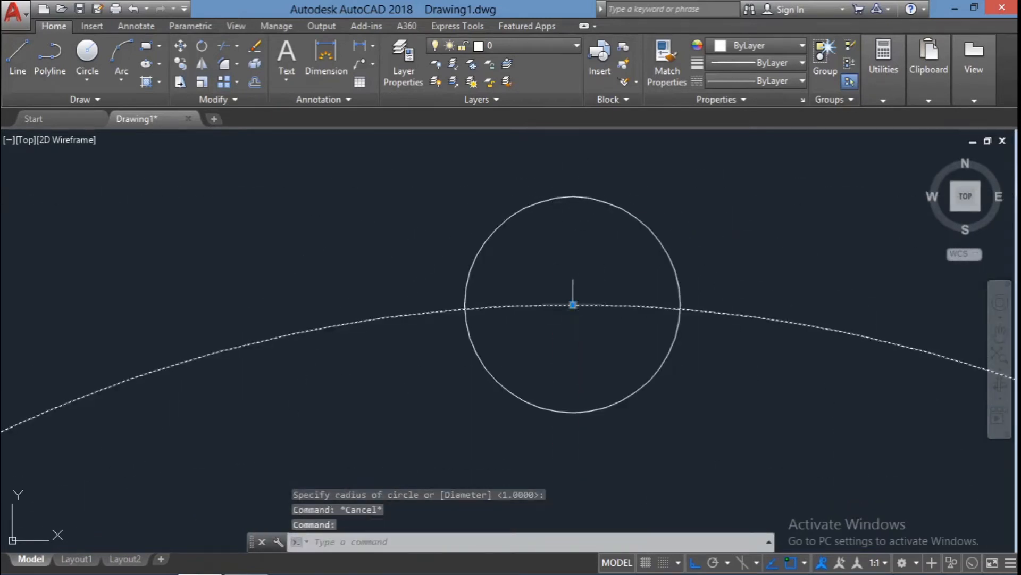
click(573, 304)
key(Escape)
key(Escape)
scroll(572, 299, down, 5)
click(688, 366)
key(Delete)
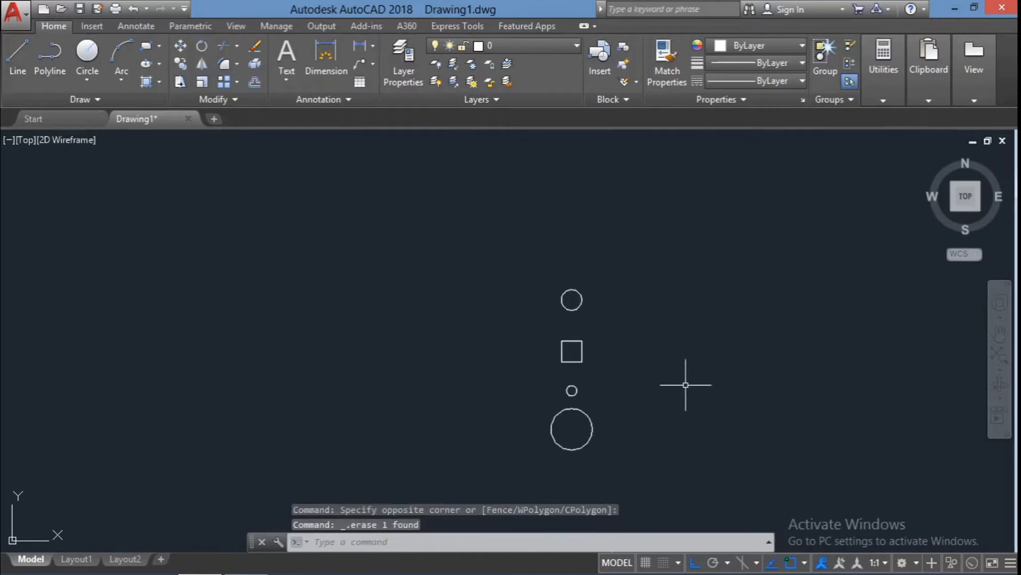
text(c)
key(Return)
text(2p)
key(Return)
click(573, 430)
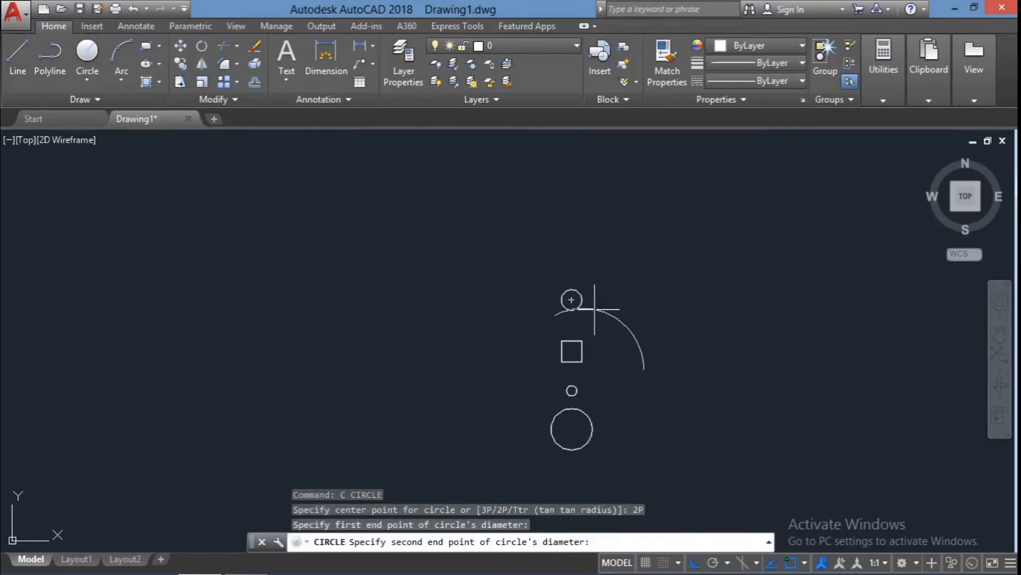
key(Escape)
text(c)
key(Return)
click(557, 541)
scroll(572, 429, up, 6)
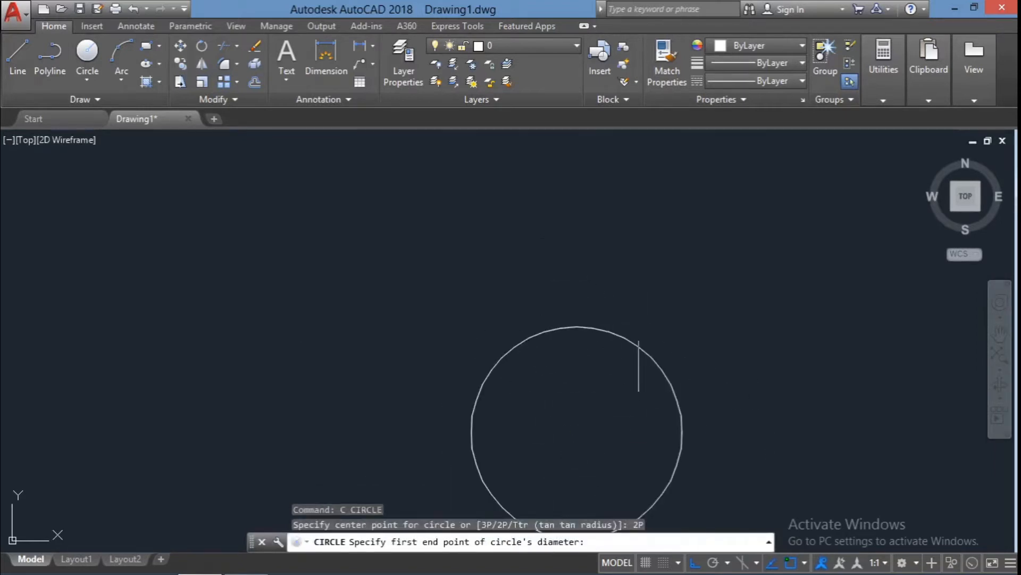
click(577, 360)
scroll(558, 445, down, 6)
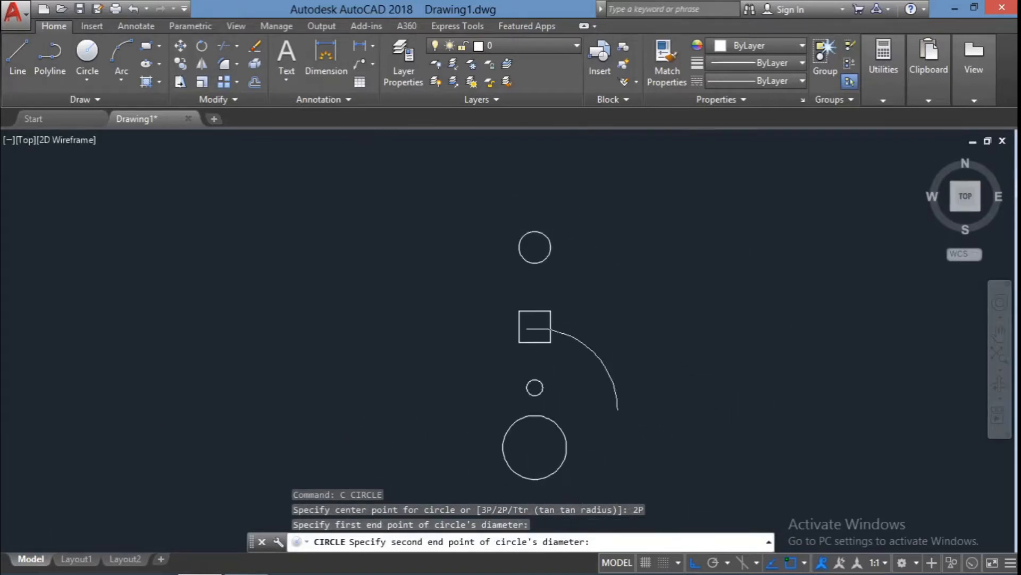
key(Escape)
key(Escape)
scroll(495, 263, up, 3)
key(Escape)
click(663, 404)
key(Escape)
key(Escape)
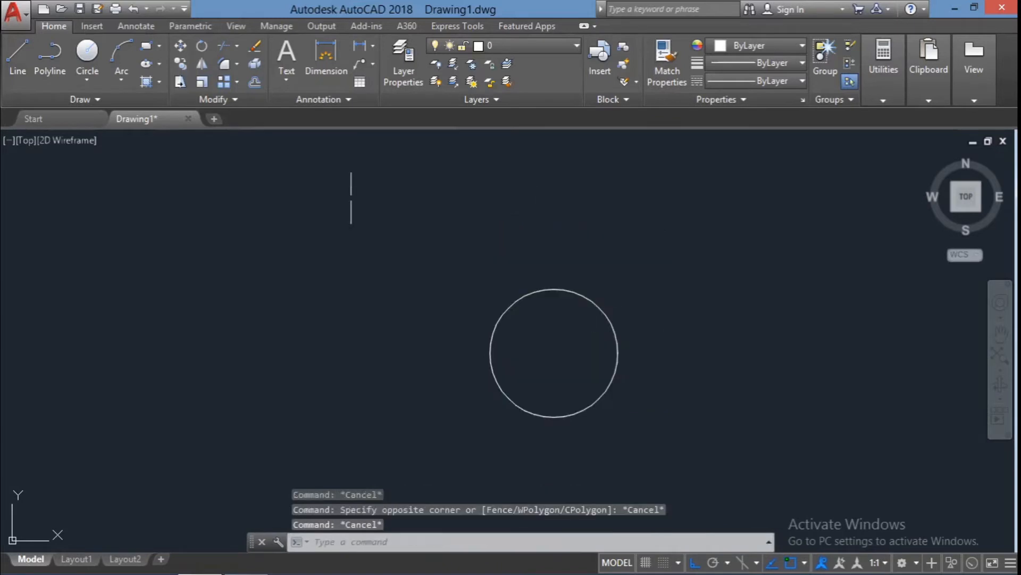
click(160, 63)
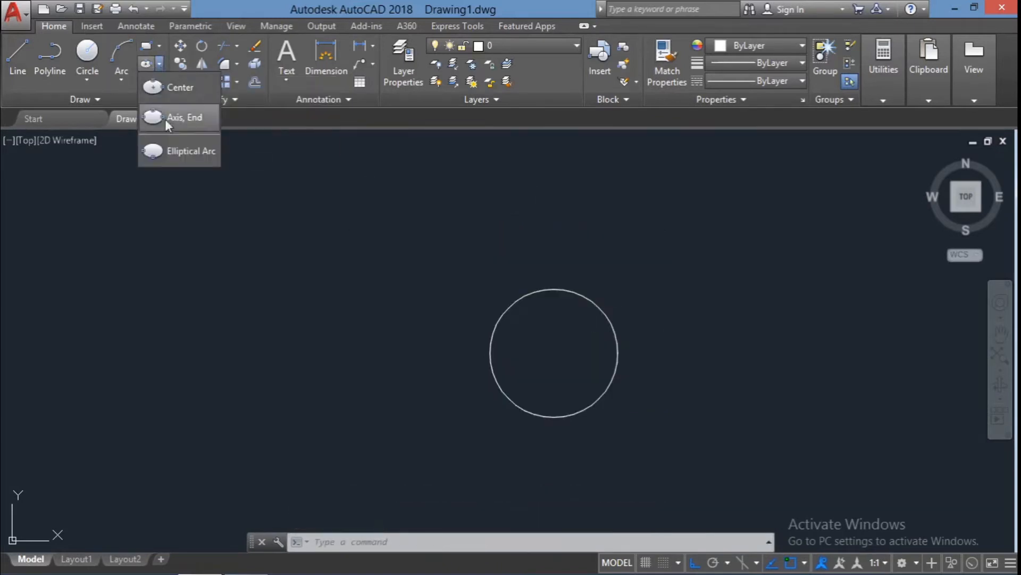
click(168, 151)
click(490, 352)
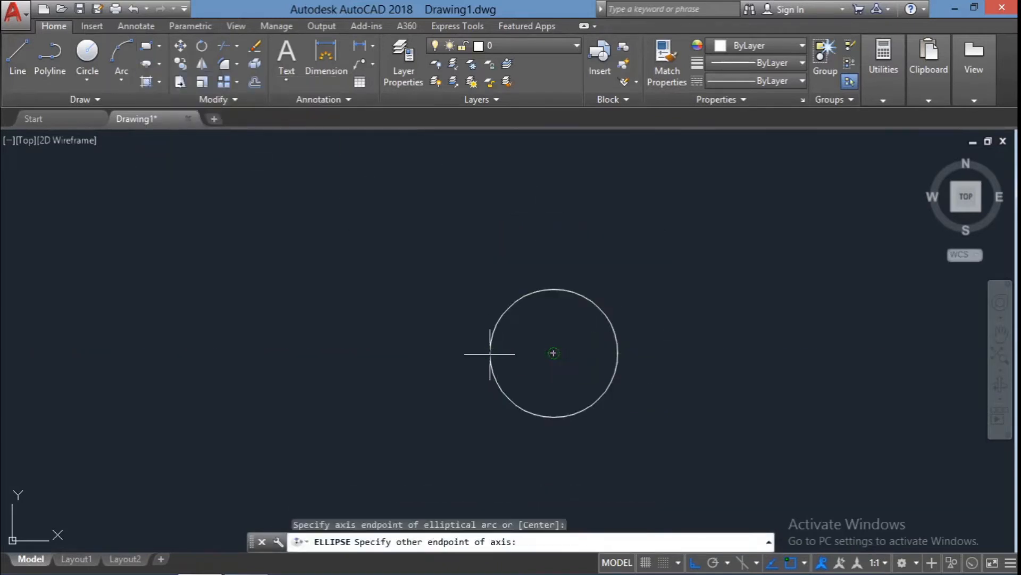
click(554, 352)
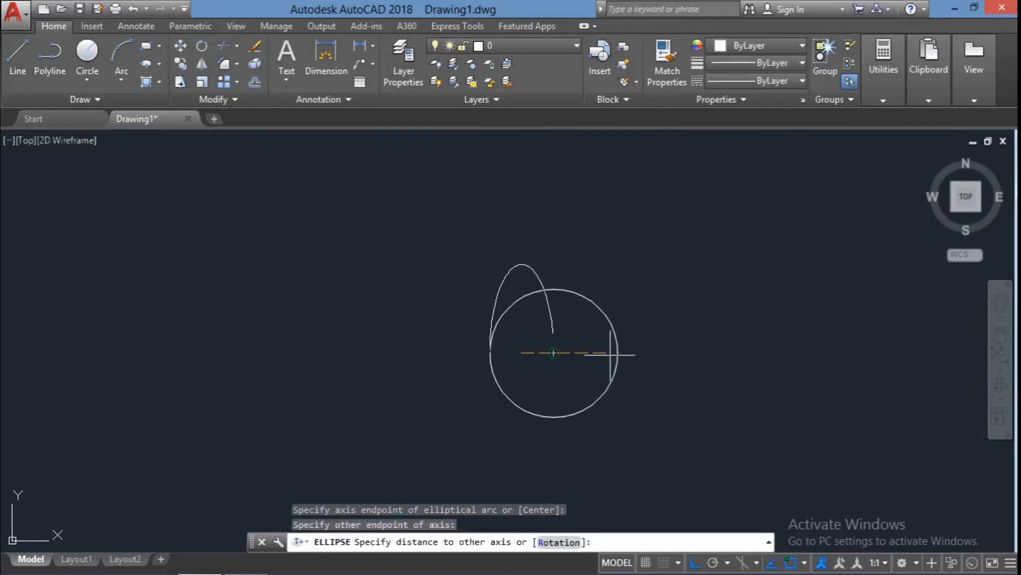
key(Escape)
key(Escape)
key(Escape)
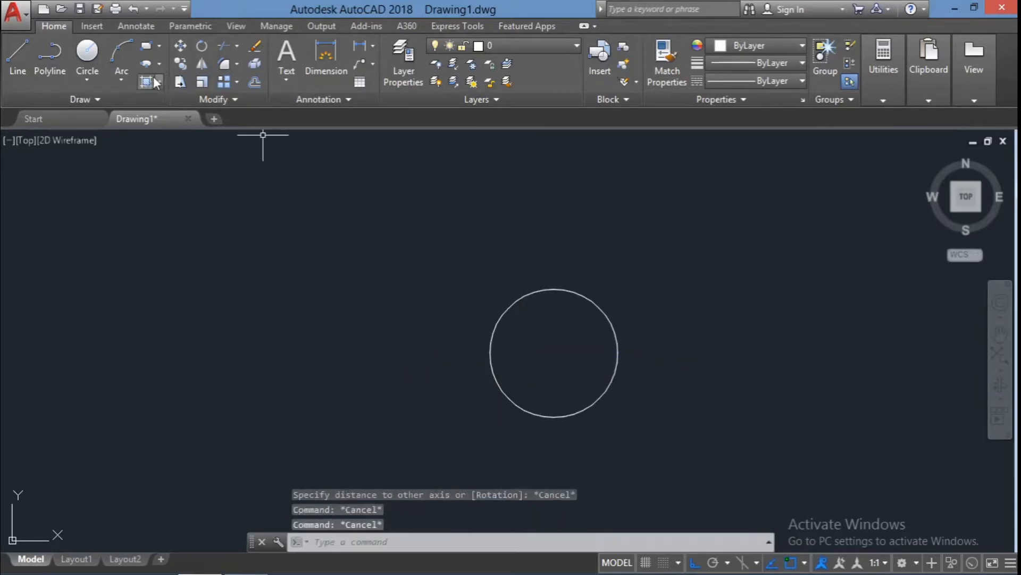
click(159, 64)
click(181, 151)
click(484, 352)
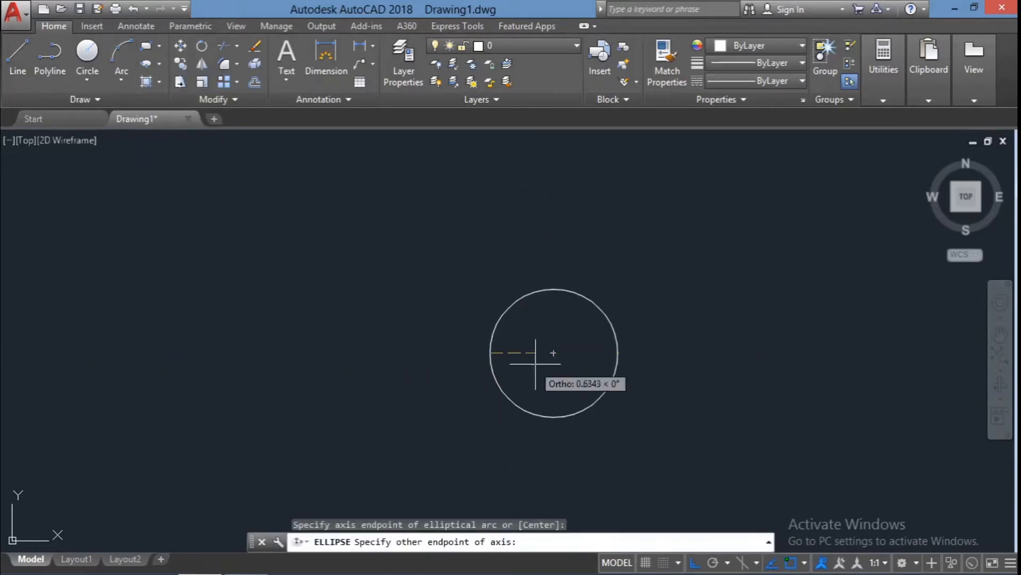
click(619, 352)
key(Escape)
key(Escape)
key(Escape)
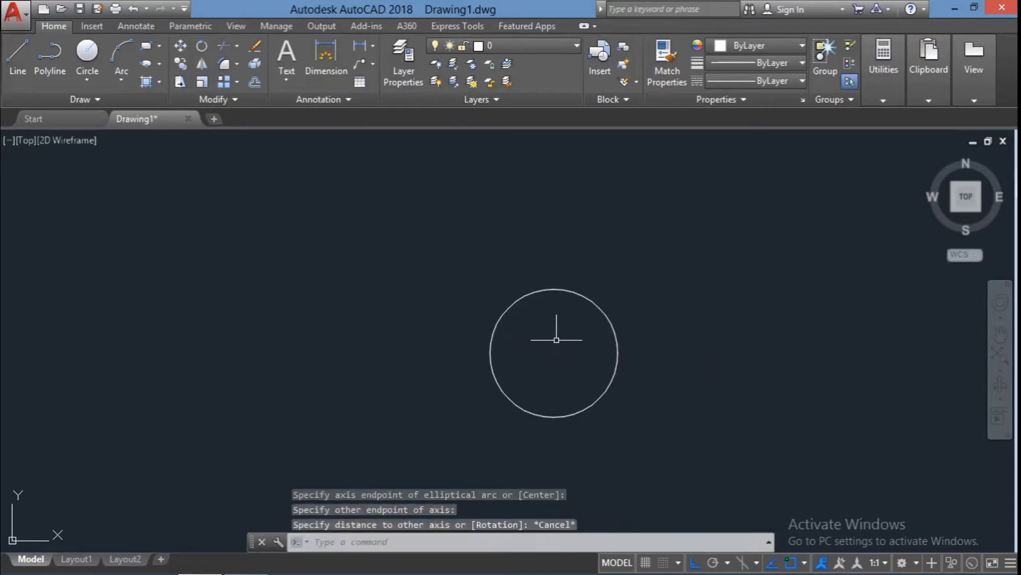
- Delete the circle above the square
drag(554, 340, 598, 354)
key(Delete)
- Draw an axis-end ellipse across the square's top edge, taking the other axis distance from the upper-left corner
click(159, 81)
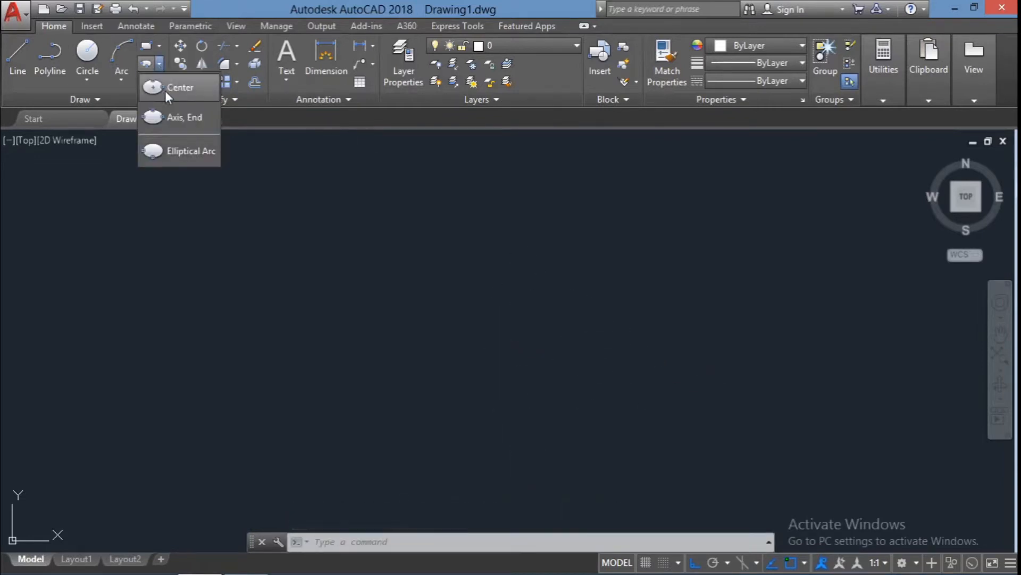
click(170, 116)
click(466, 381)
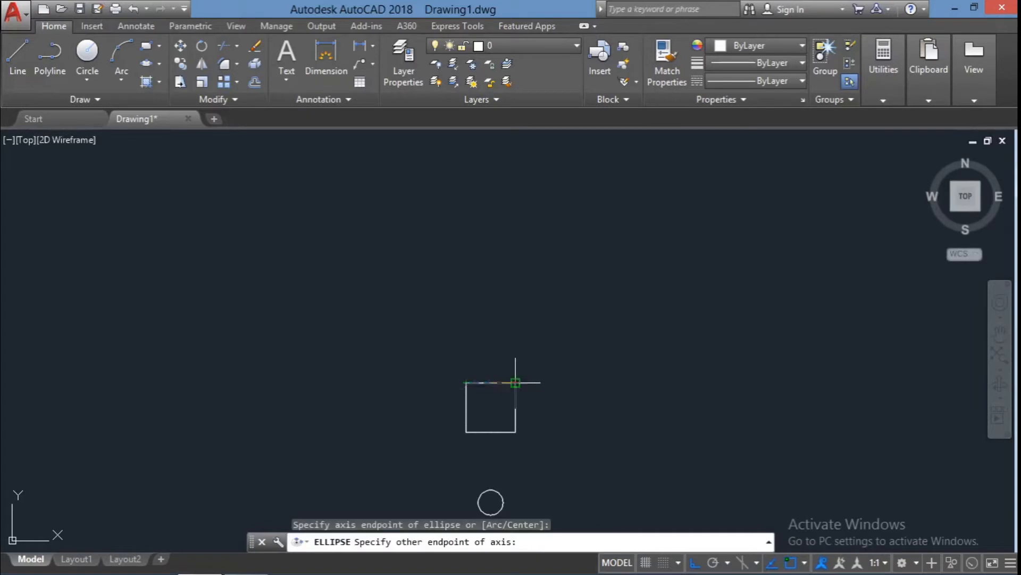
click(515, 382)
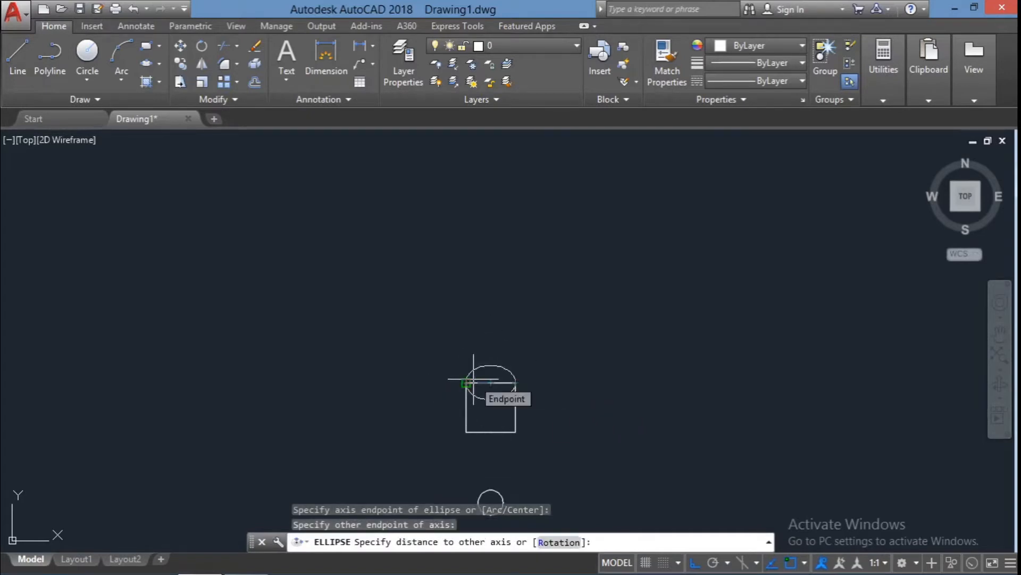
click(473, 379)
- Stretch the ellipse horizontally by its right quadrant until it extends well beyond the square's sides
scroll(507, 382, up, 2)
click(504, 422)
click(524, 381)
click(582, 381)
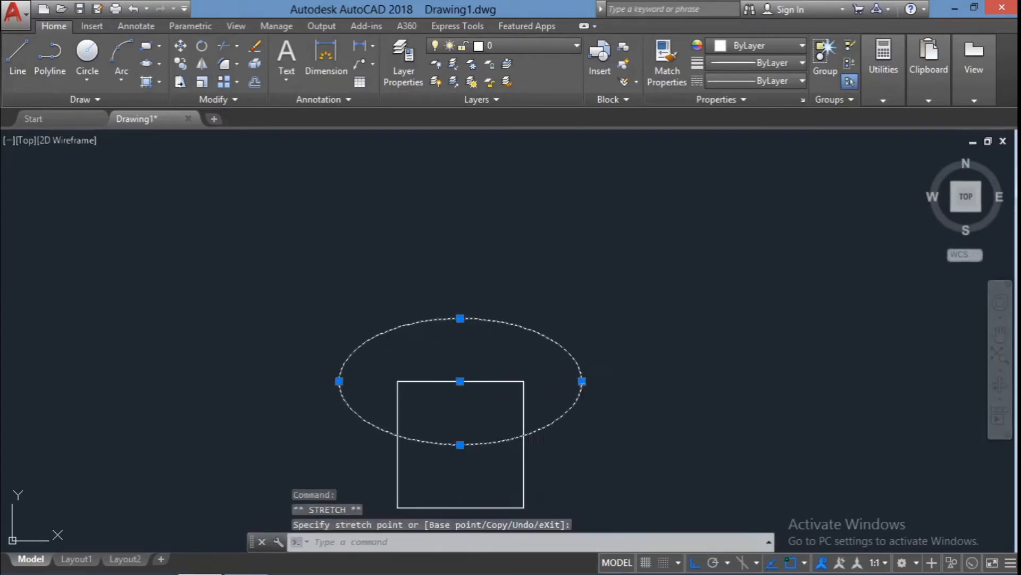
key(Escape)
key(Escape)
click(584, 417)
click(570, 403)
key(Escape)
key(Escape)
click(490, 440)
key(Escape)
- Move the ellipse by its centre from the square's top edge straight up into the space above the square
click(508, 463)
click(483, 441)
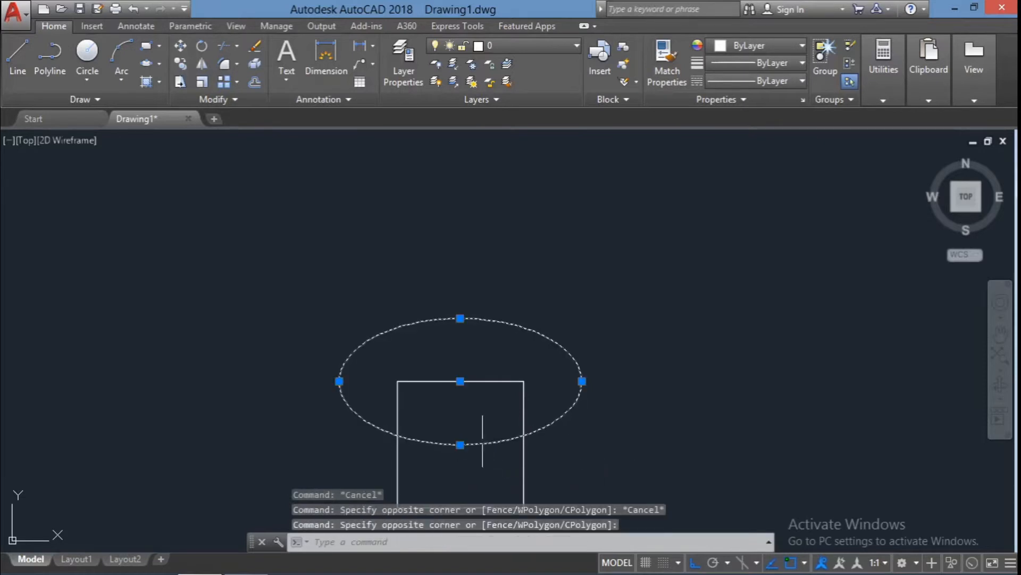
text(m)
key(Return)
click(461, 381)
click(454, 182)
scroll(460, 205, down, 2)
key(Escape)
click(471, 232)
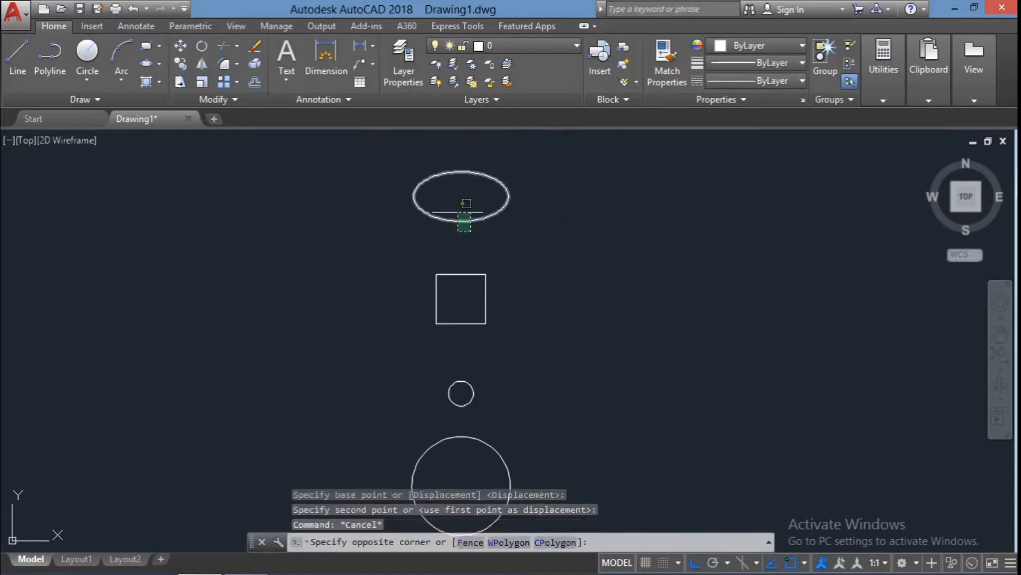
click(458, 212)
text(m)
key(Return)
click(460, 196)
key(Escape)
key(Escape)
key(Escape)
key(Escape)
- Move the ellipse by its centre straight up, farther from the square
scroll(511, 247, down, 2)
click(500, 235)
click(484, 212)
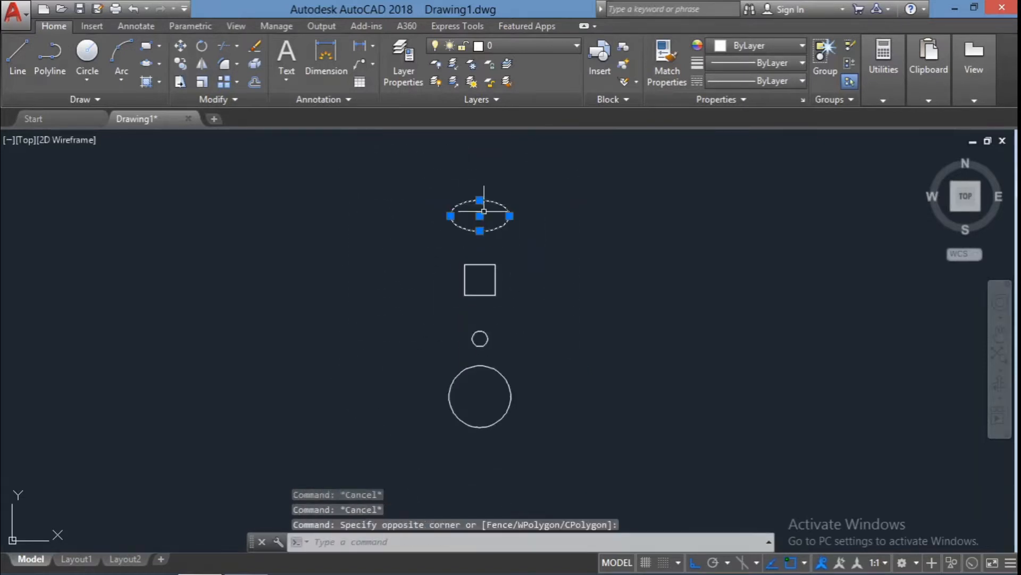
text(m)
key(Return)
click(479, 216)
click(480, 178)
key(Escape)
key(Escape)
scroll(571, 319, down, 2)
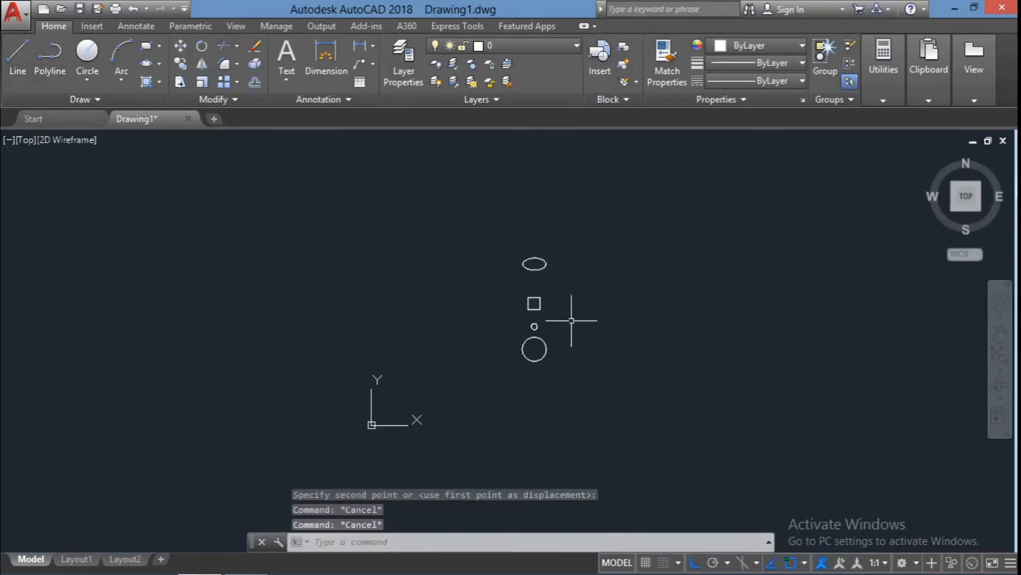
- Fillet the square's upper-left corner with a radius of 0.75
scroll(488, 231, up, 1)
scroll(561, 351, up, 5)
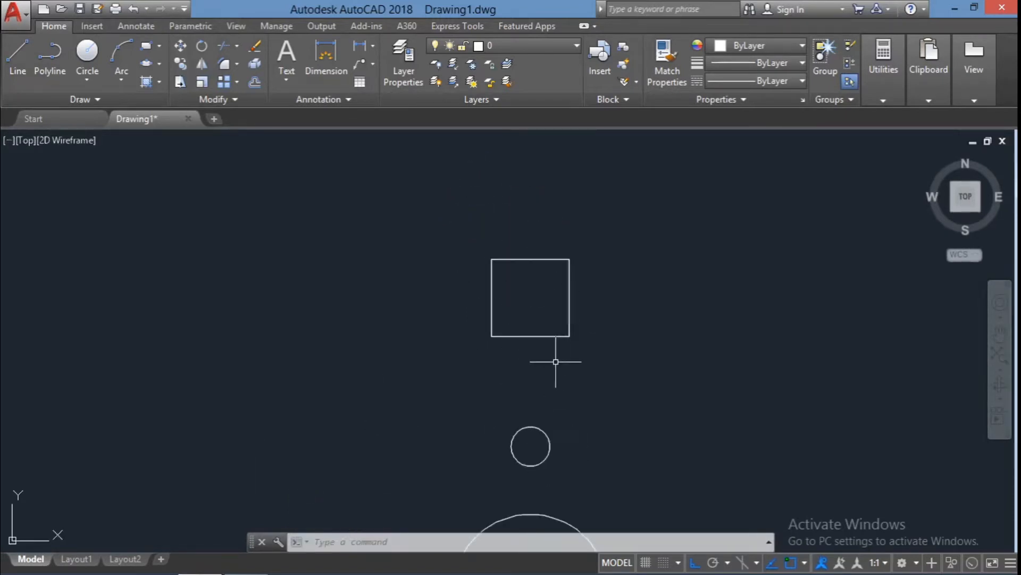
text(FI)
click(346, 427)
click(492, 282)
text(R)
key(Return)
text(0.7)
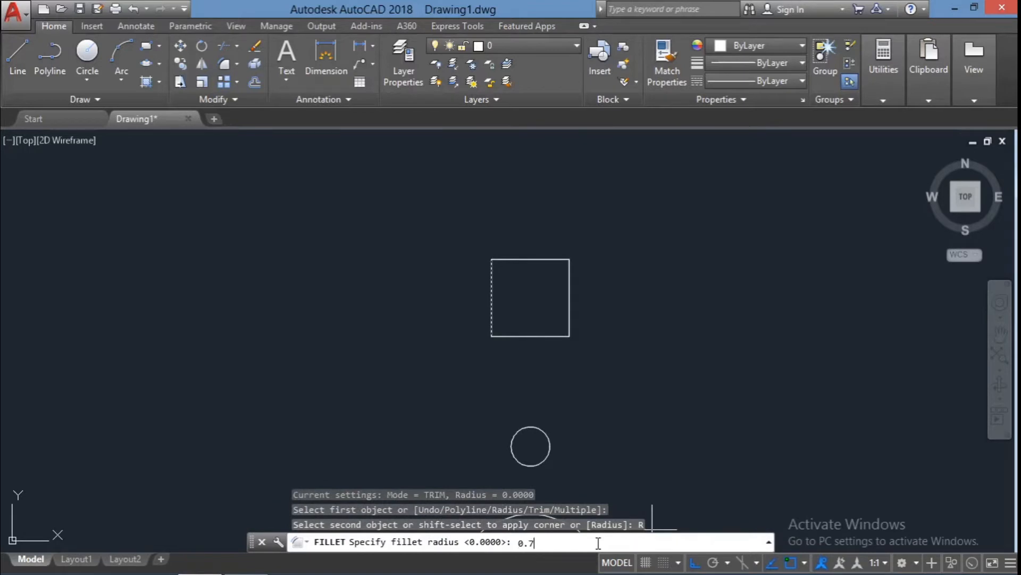
text(5)
key(Return)
click(524, 259)
- Fillet the square's other three corners with the same radius
key(Return)
click(569, 303)
click(547, 259)
key(Return)
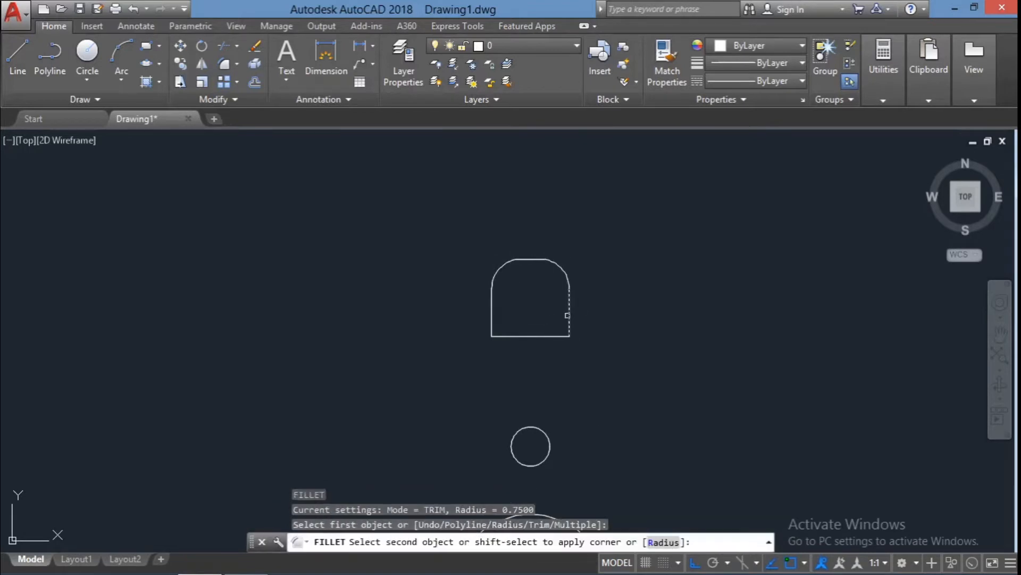
click(536, 336)
key(Return)
click(491, 308)
click(516, 335)
key(Escape)
key(Escape)
scroll(633, 365, down, 4)
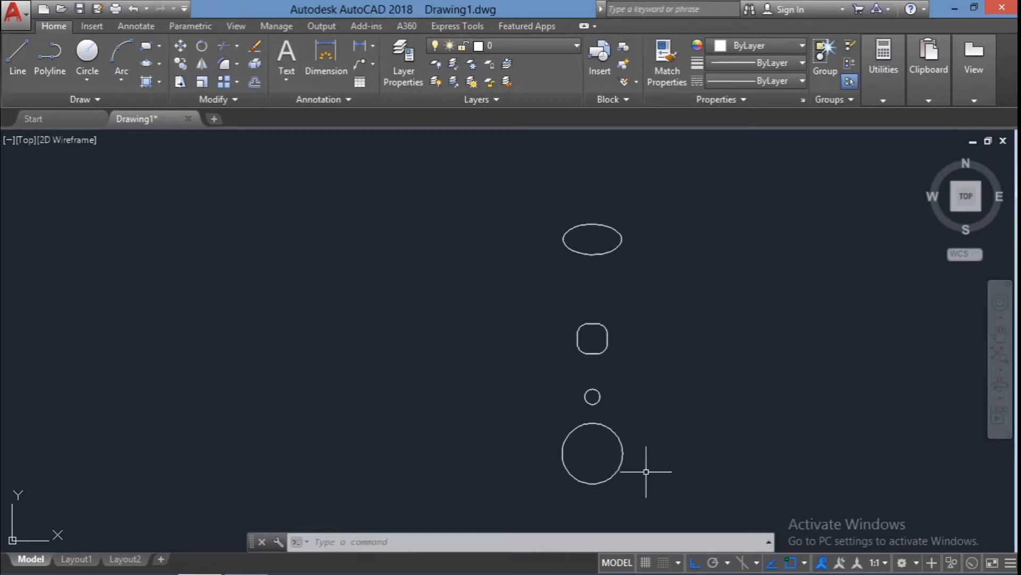
- Create a region with the Boundary command from an internal point in the small circle
scroll(645, 471, down, 2)
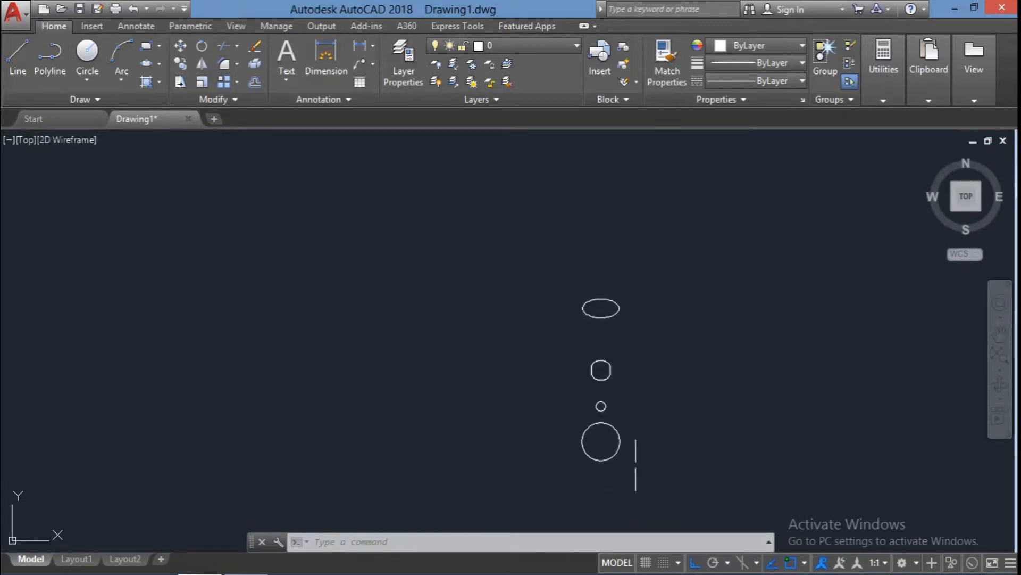
text(bo)
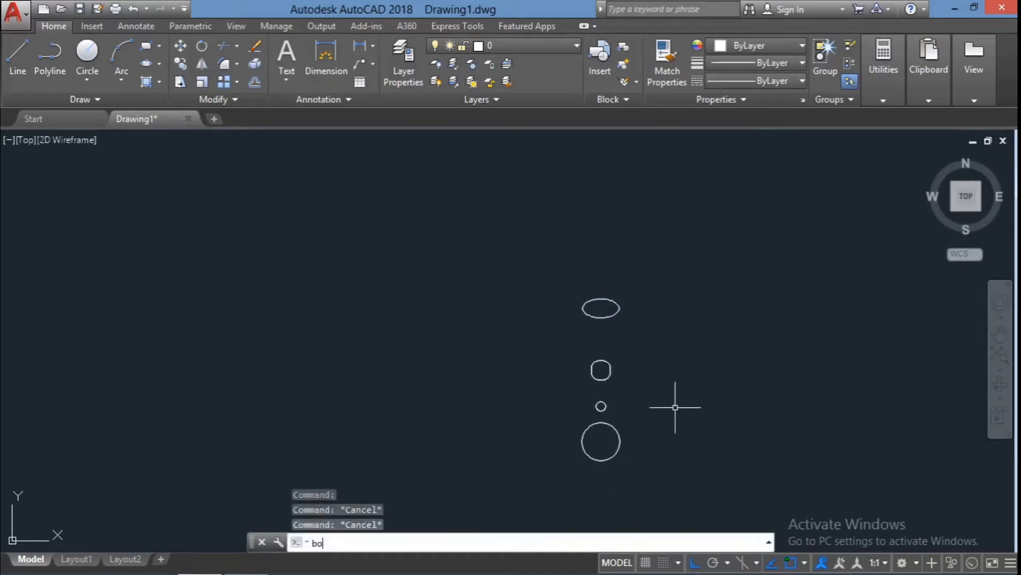
key(Return)
click(547, 222)
click(447, 305)
click(600, 415)
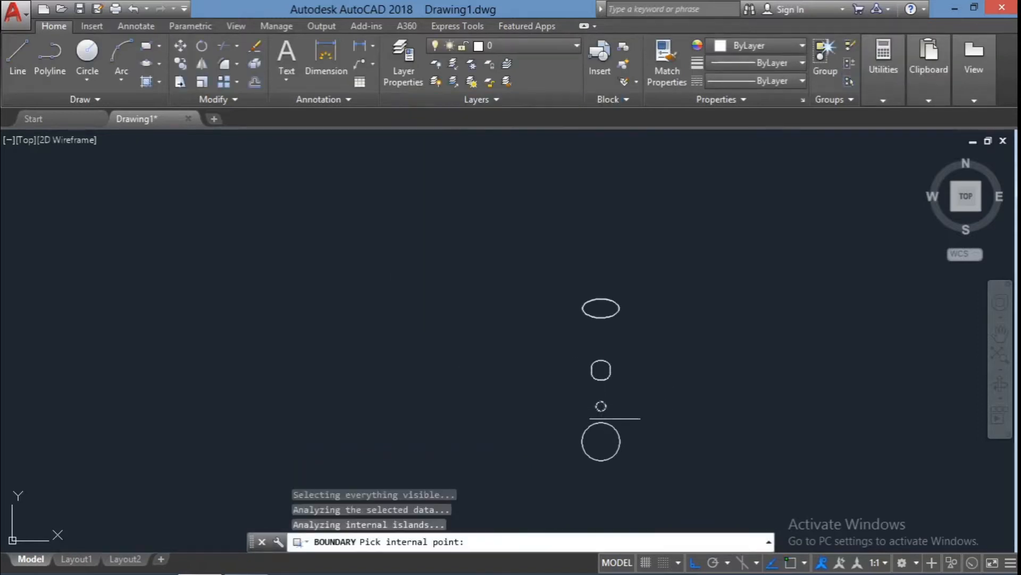
key(Return)
- Create boundary regions from internal points in the rounded square and the ellipse
key(Return)
key(Return)
click(600, 369)
key(Return)
key(Return)
key(Return)
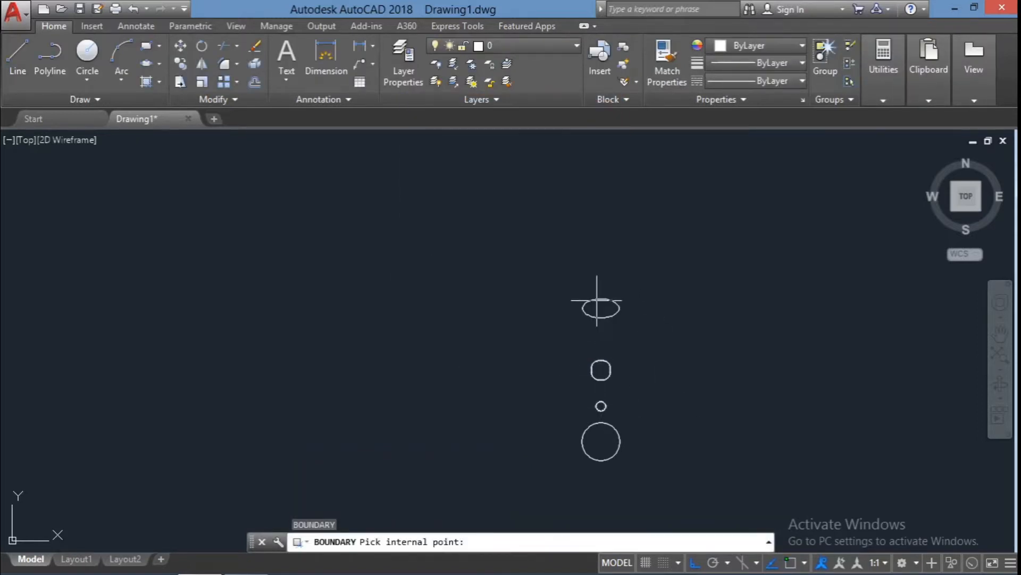
click(601, 306)
key(Return)
- Create a boundary region from an internal point in the large circle
key(Return)
key(Return)
click(600, 439)
key(Return)
key(Escape)
key(Escape)
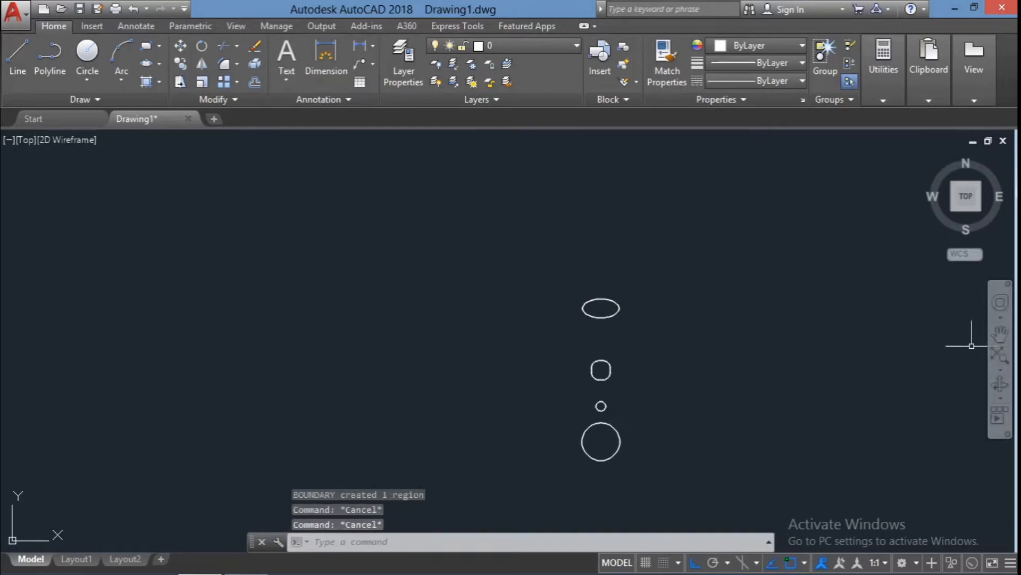
- Move the four new regions horizontally to the right of the original shapes, using the large circle's right quadrant as base point
middle_drag(660, 462, 572, 402)
key(Escape)
click(531, 375)
click(514, 345)
click(514, 319)
click(516, 253)
click(516, 253)
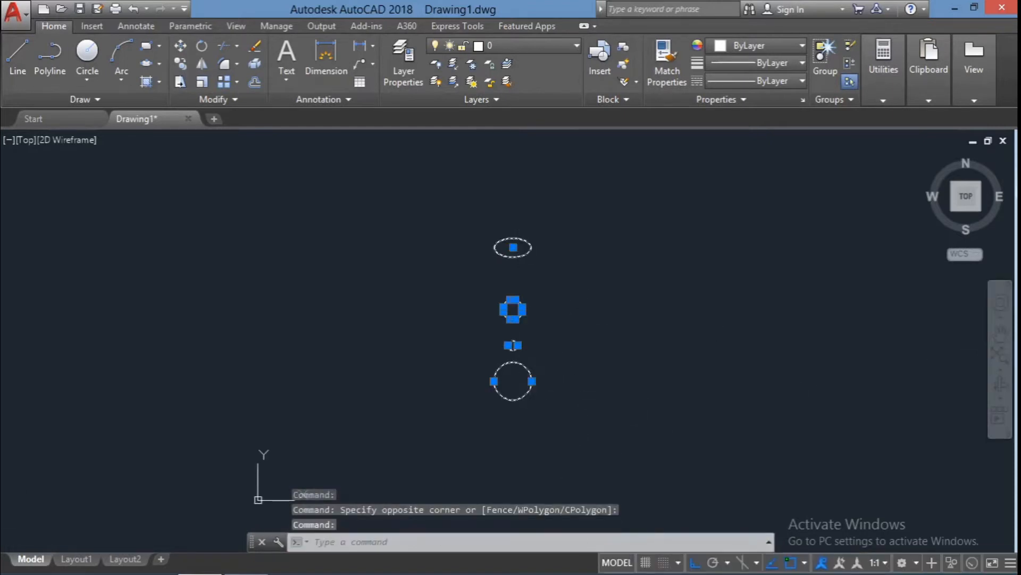
text(m)
key(Return)
click(532, 381)
click(629, 381)
key(Escape)
key(Escape)
- Delete the original stack of shapes left of the moved regions
middle_drag(711, 424, 702, 427)
click(548, 426)
click(410, 221)
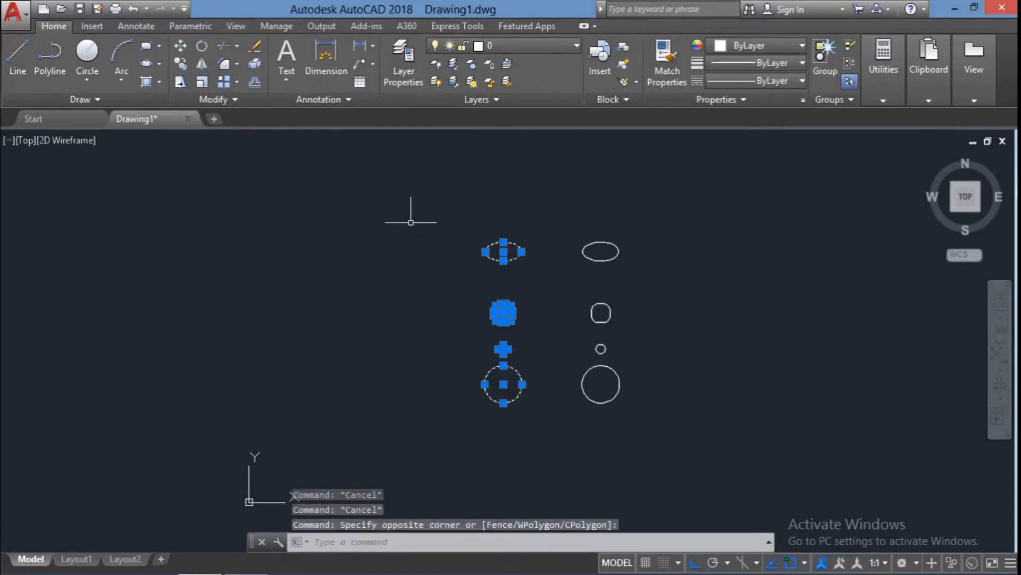
key(Delete)
click(669, 434)
key(Escape)
key(Escape)
- Create a polar array of the ellipse about the centre of the large circle
click(647, 273)
click(545, 245)
text(array)
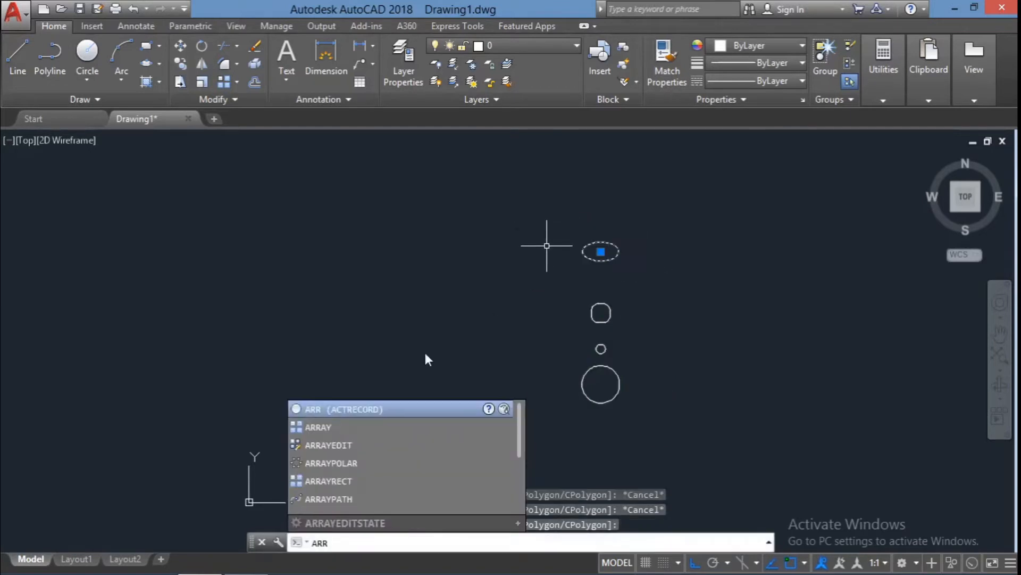
key(Return)
scroll(373, 194, down, 2)
text(po)
key(Return)
click(518, 313)
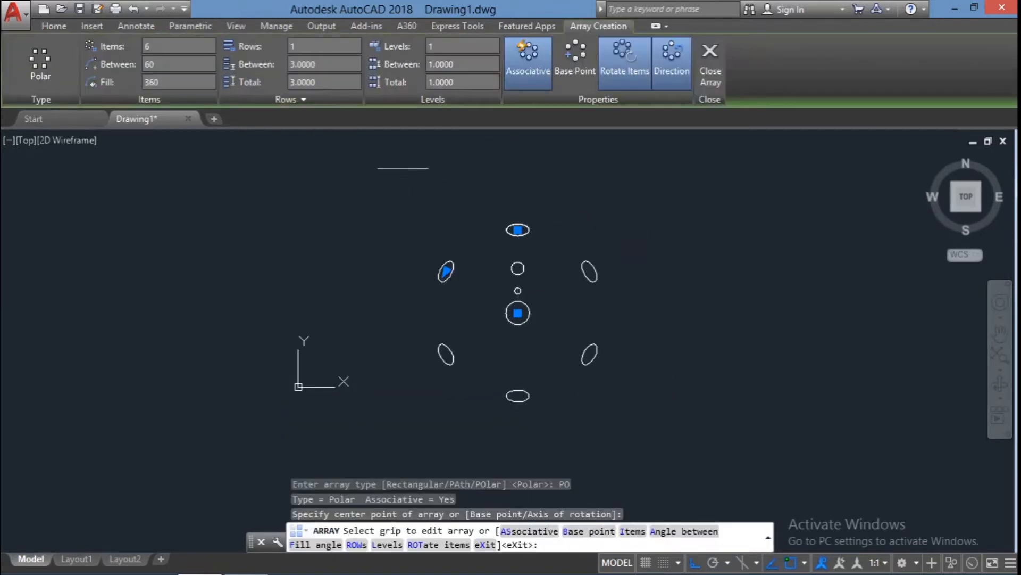
- Try 18 and 14 items for the ellipse array, and finish it with 12 items
text(18)
key(Return)
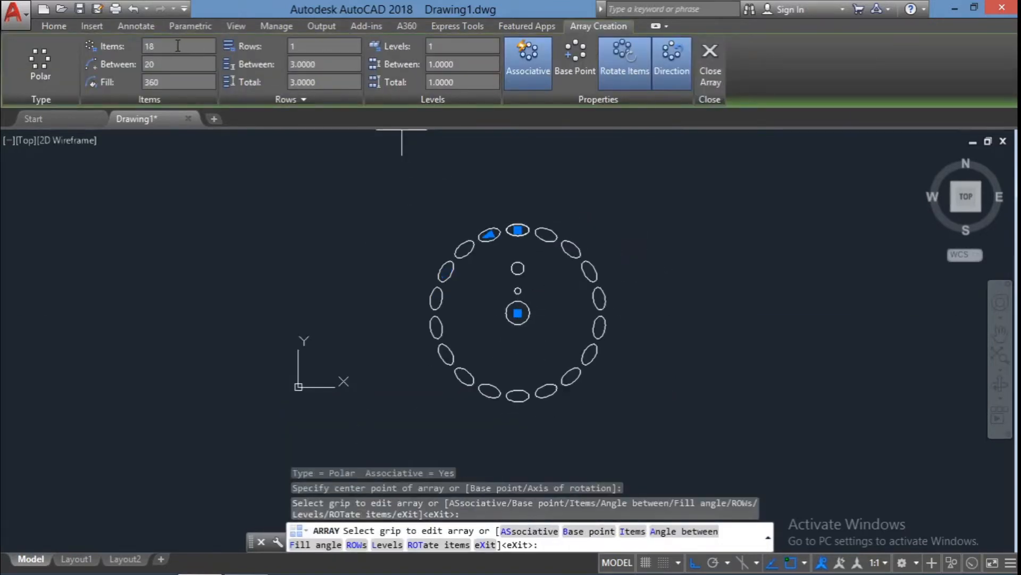
text(14)
key(Return)
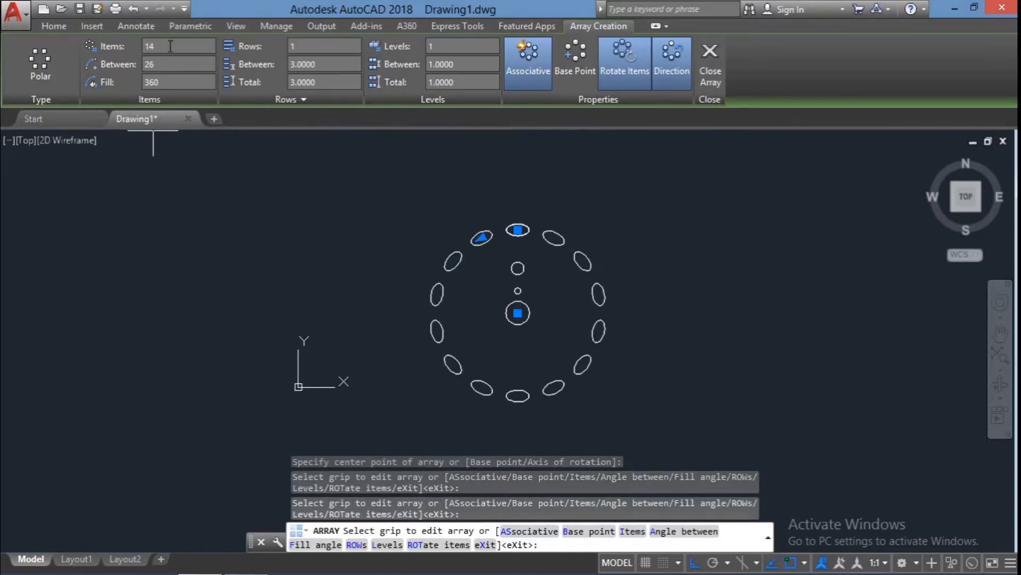
key(Escape)
key(Escape)
- Create a polar array of the rounded square about the large circle's centre
click(518, 268)
text(ARR)
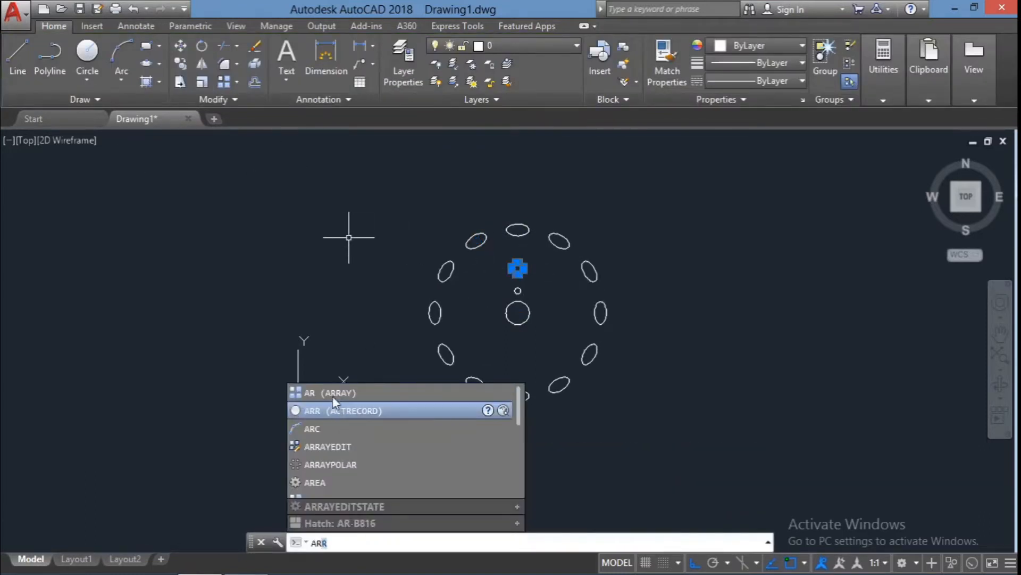
click(333, 396)
text(PO)
key(Return)
click(518, 312)
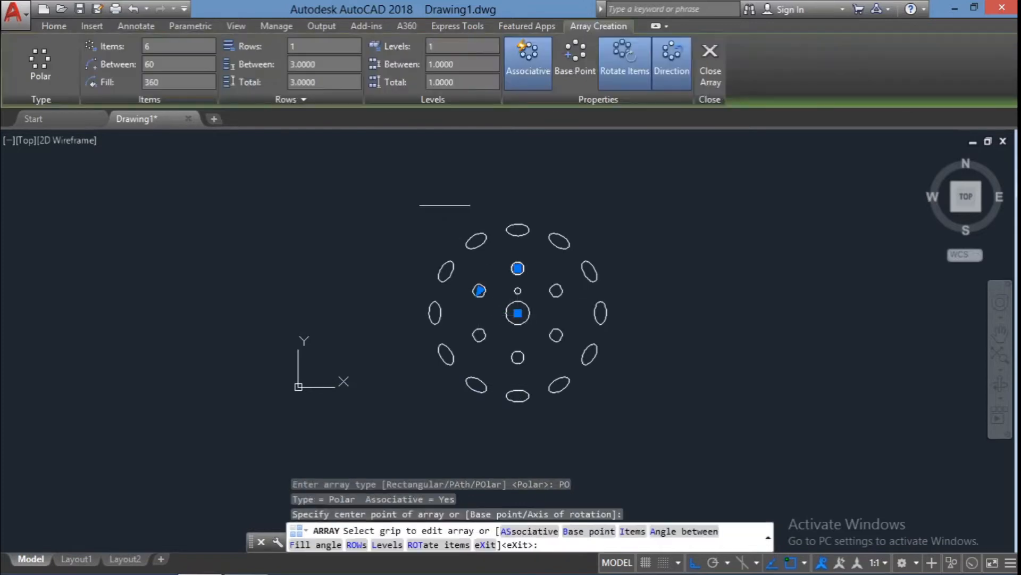
- Try 12 items for the rounded-square array, and finish it with 8 items
text(12)
key(Return)
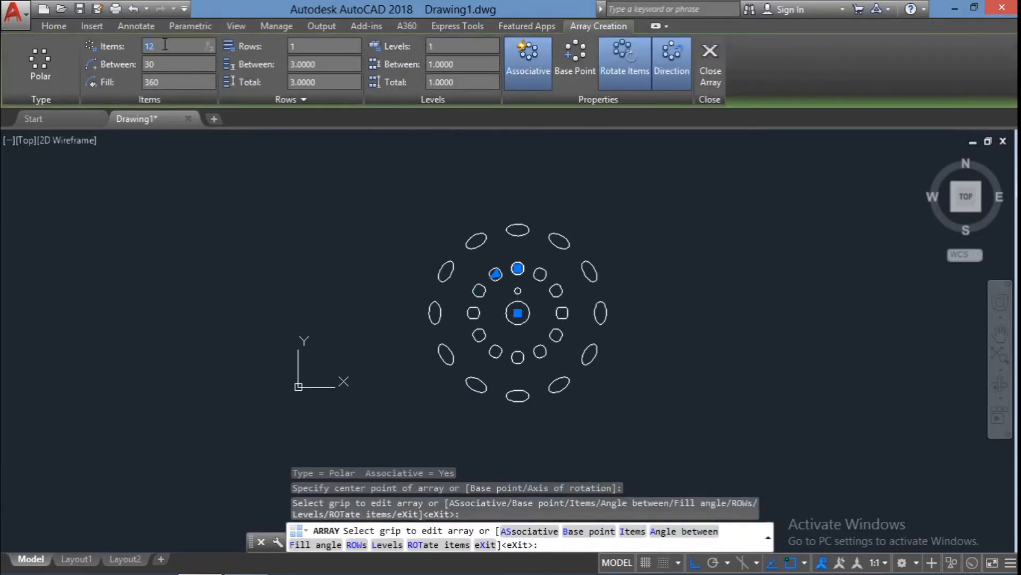
key(Return)
key(Escape)
key(Escape)
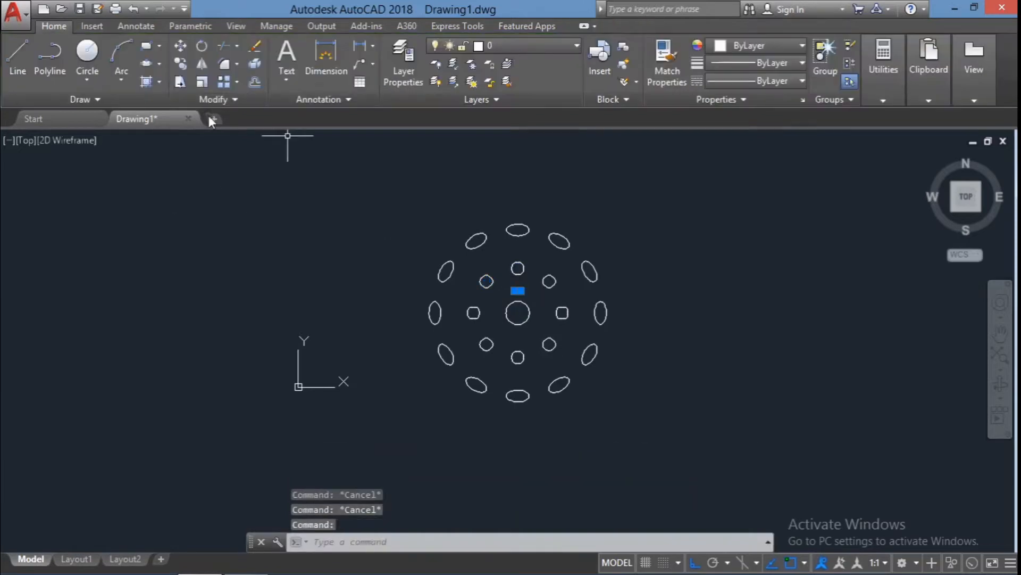
- Create a polar array of 5 small circles about the large circle's centre
key(Return)
click(538, 545)
click(517, 313)
click(171, 46)
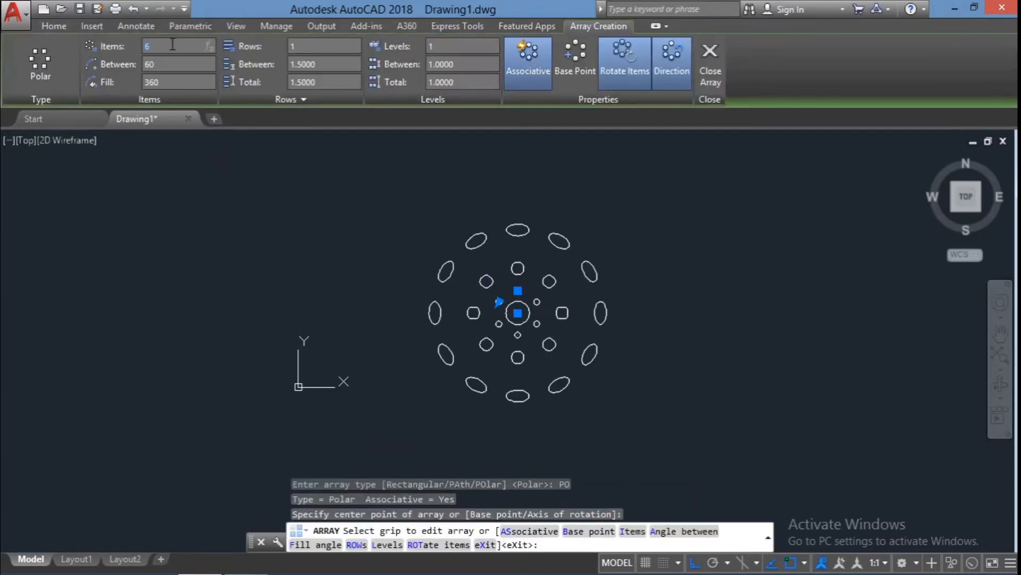
text(5)
key(Return)
key(Escape)
key(Escape)
- Draw a separate horizontal line right of the circular pattern, level with the large circle's centre
scroll(519, 322, up, 5)
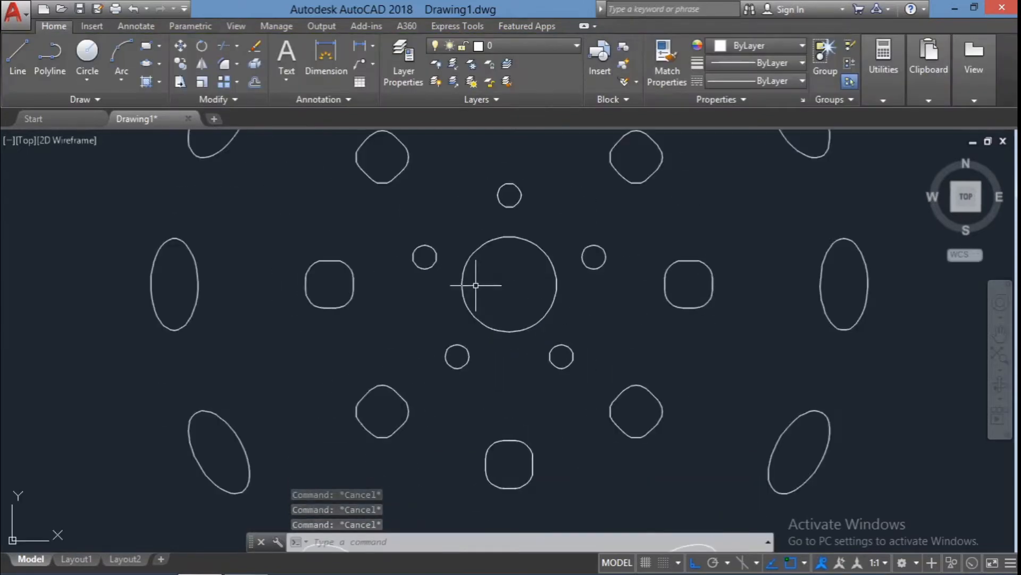
scroll(476, 286, down, 5)
scroll(631, 292, up, 2)
scroll(585, 302, down, 2)
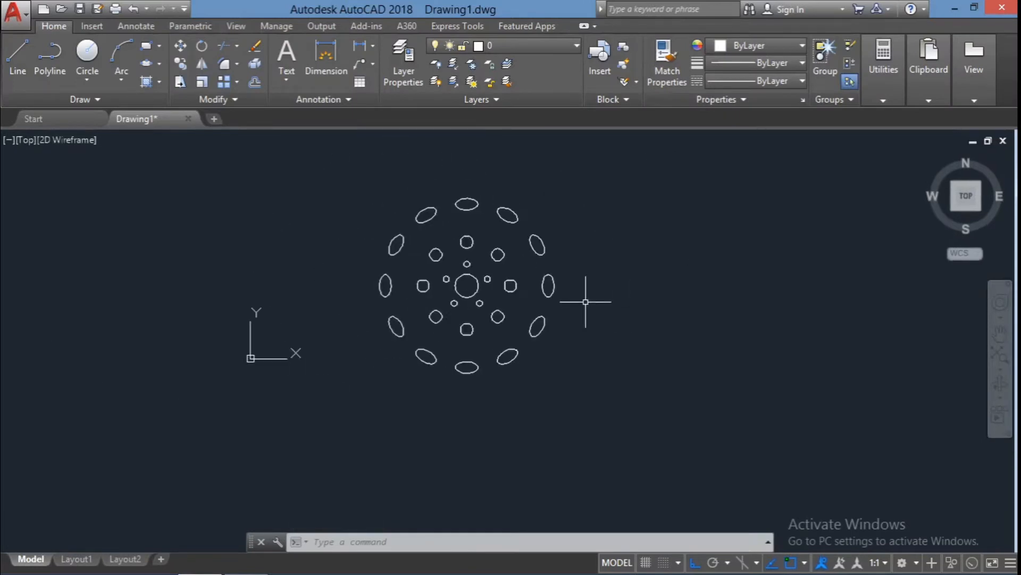
text(l)
click(675, 285)
click(807, 285)
key(Escape)
key(Escape)
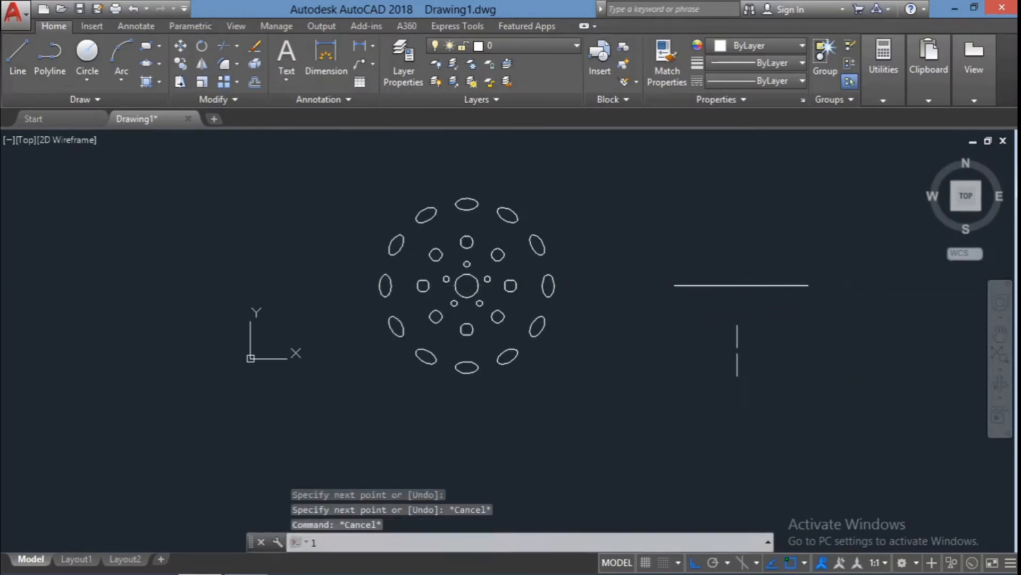
- Draw a horizontal line to the right, starting between the topmost small circle and the rounded square above it
text(l)
key(Return)
scroll(465, 261, up, 2)
click(471, 251)
scroll(734, 260, down, 3)
scroll(745, 186, up, 2)
key(Escape)
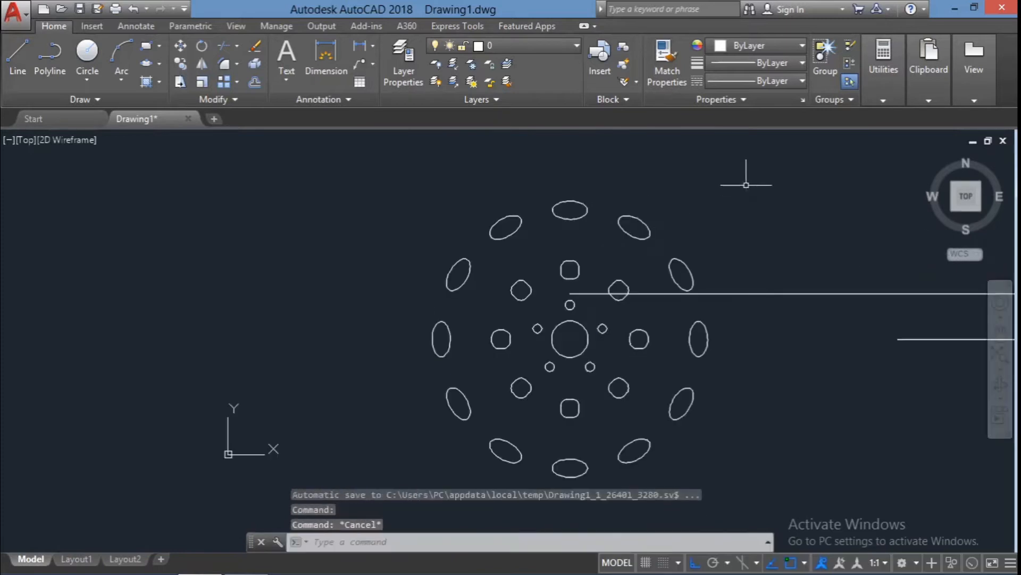
- Draw a horizontal line to the right from the middle of the topmost rounded square's bottom edge
text(l)
key(Return)
scroll(570, 282, up, 2)
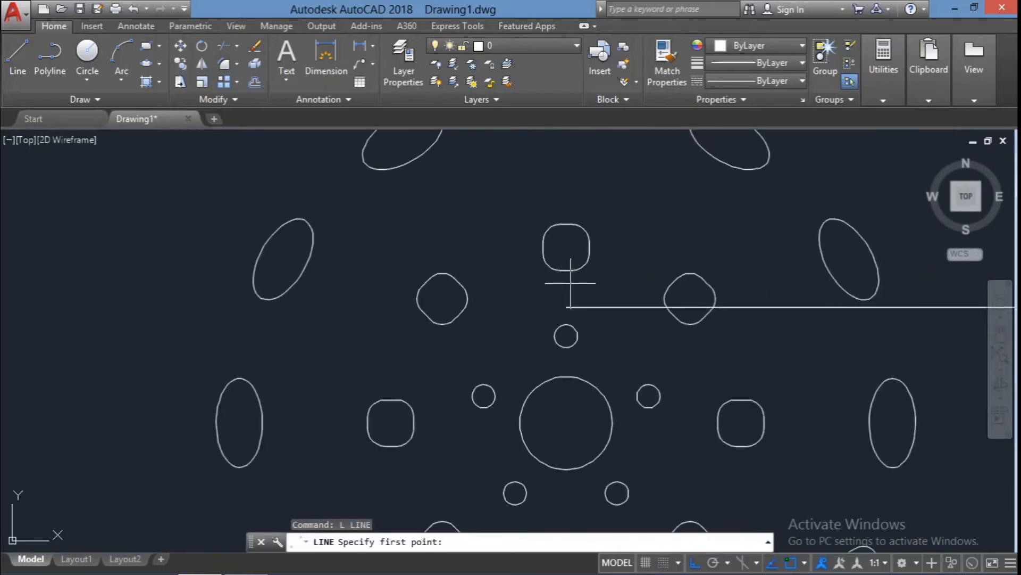
click(569, 271)
scroll(647, 273, down, 3)
click(913, 275)
key(Escape)
key(Escape)
- Draw a horizontal line to the right, starting just above the topmost rounded square
text(l)
key(Return)
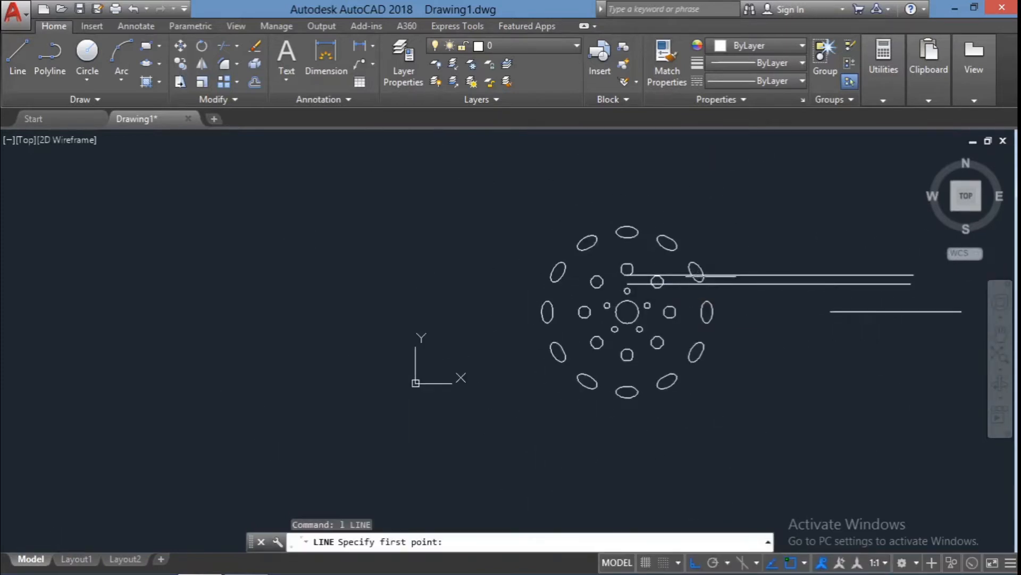
scroll(629, 266, up, 3)
click(623, 245)
scroll(665, 229, down, 5)
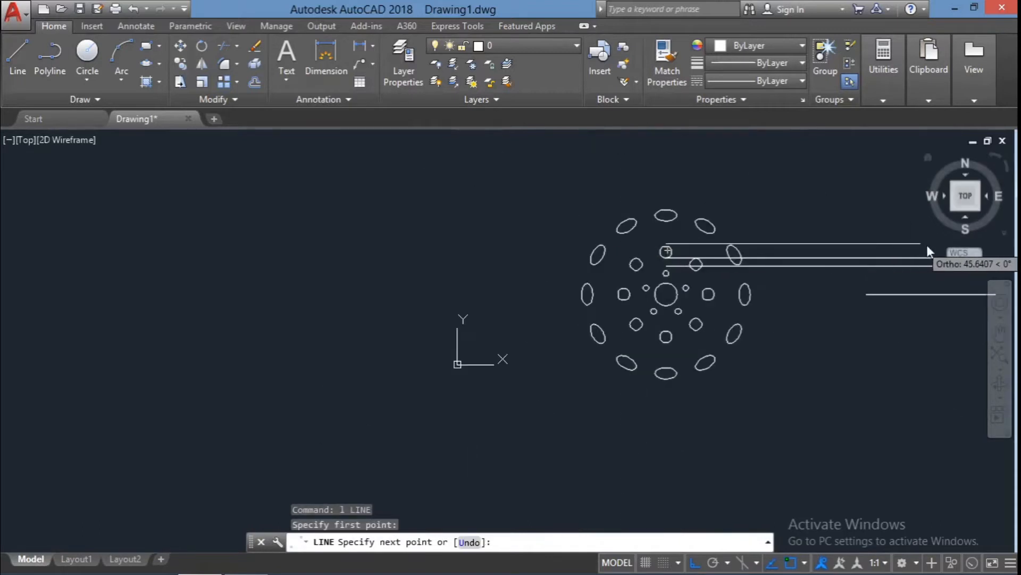
click(913, 244)
key(Escape)
- Draw a horizontal line to the right, starting just below the topmost ellipse
text(l)
key(Return)
scroll(688, 223, up, 4)
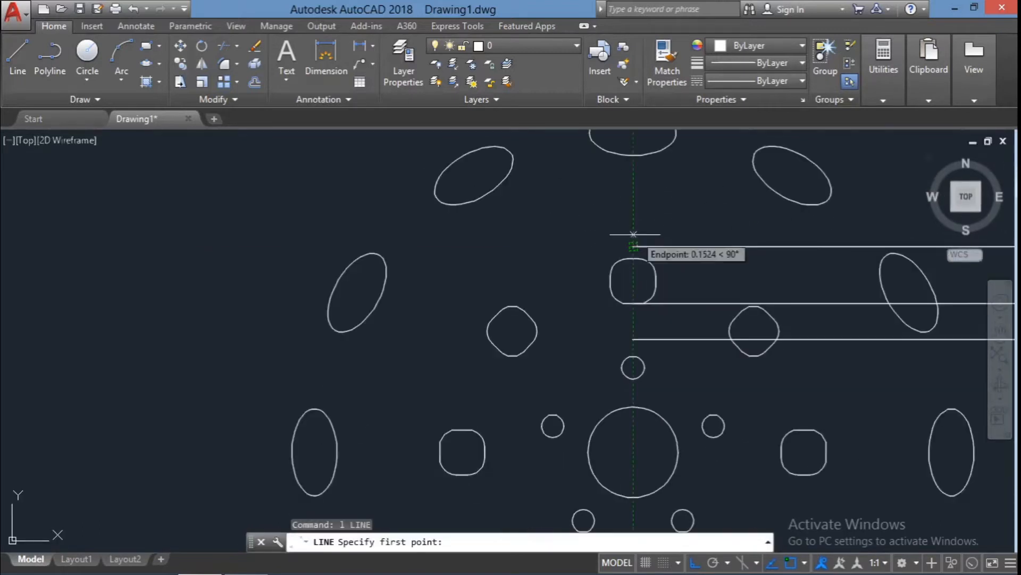
click(632, 178)
scroll(701, 201, down, 3)
middle_drag(938, 333, 611, 388)
click(773, 233)
key(Escape)
key(Escape)
- Draw a horizontal line to the right, starting just above the topmost ellipse on the pattern's vertical centre axis
text(l)
key(Return)
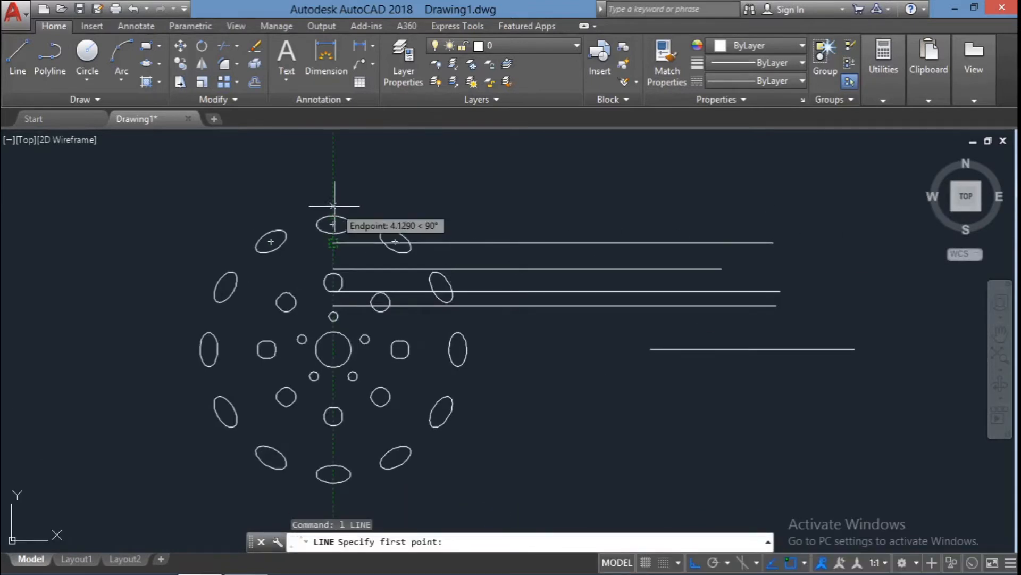
click(333, 205)
click(785, 205)
key(Escape)
key(Escape)
- Draw a second, slightly higher horizontal line to the right above the topmost ellipse, starting on the same centre axis
text(l)
key(Return)
click(333, 206)
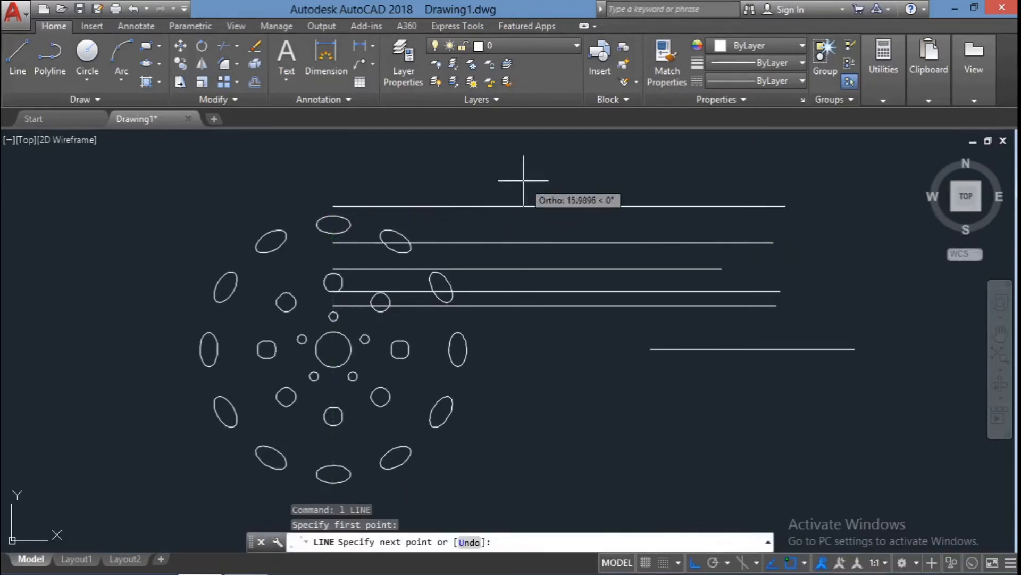
click(801, 198)
key(Escape)
key(Escape)
key(Escape)
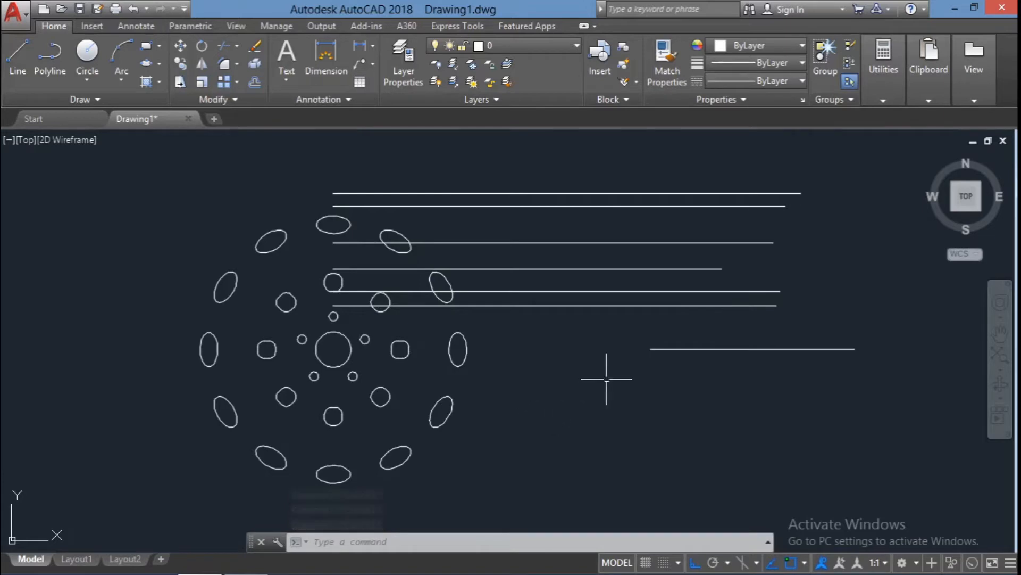
click(892, 404)
click(668, 144)
text(ex)
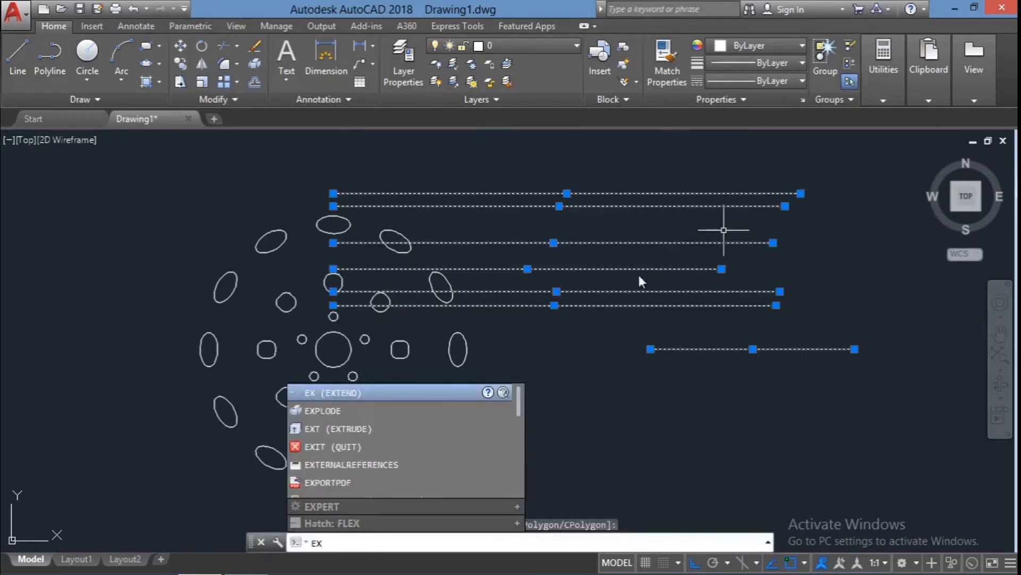
key(Escape)
- Draw a vertical boundary line beyond the right ends of the horizontal lines, spanning the height of all of them
text(l)
key(Return)
click(887, 164)
click(887, 397)
key(Escape)
- Extend all seven horizontal lines to the vertical boundary line
click(930, 385)
click(695, 164)
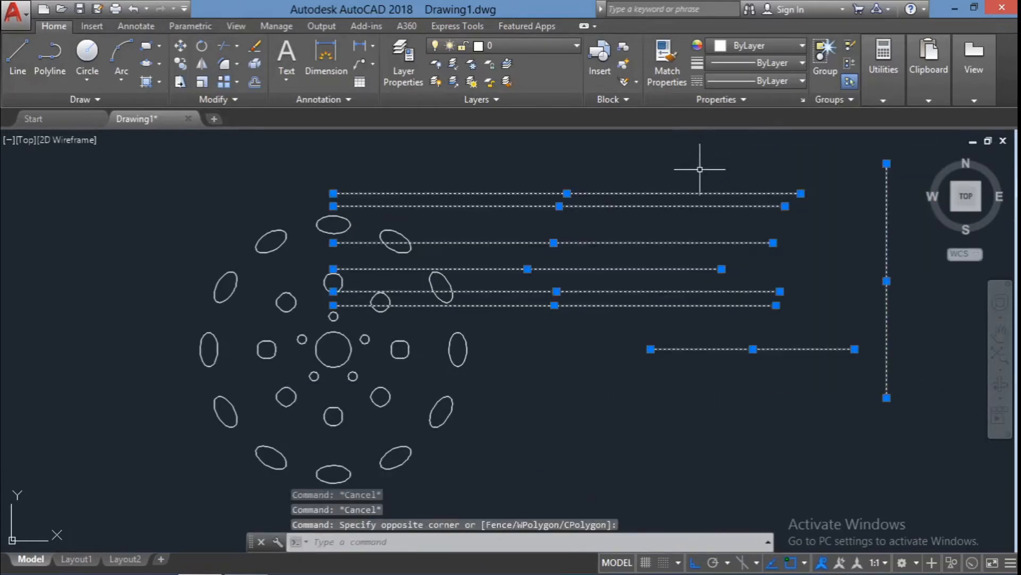
text(ex)
click(407, 393)
click(826, 387)
click(703, 179)
key(Escape)
key(Escape)
key(Escape)
- Delete the vertical boundary line at the right ends of the horizontal lines
click(902, 371)
click(867, 385)
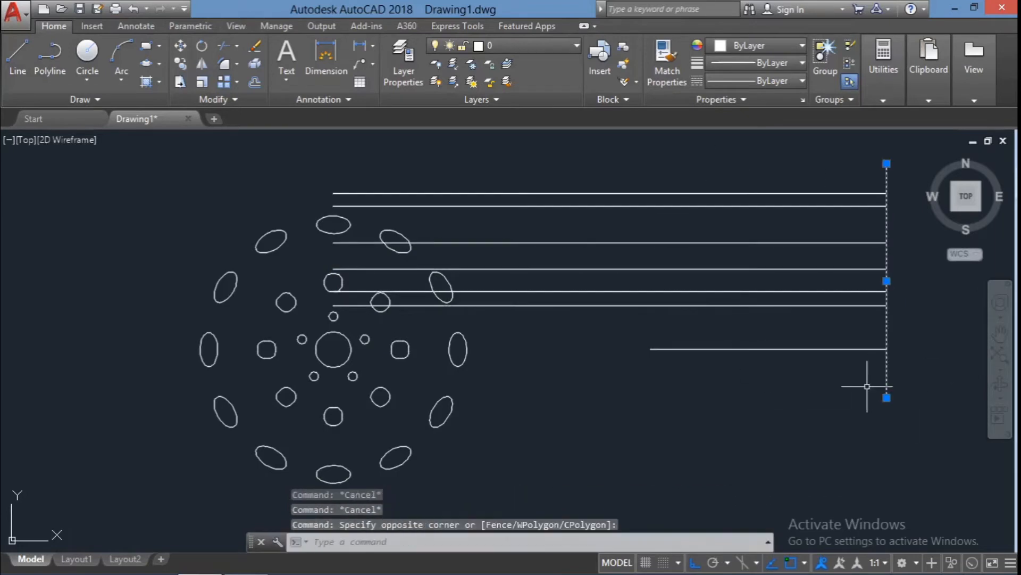
key(Delete)
key(Escape)
key(Escape)
- Move the horizontal line at the topmost rounded square's bottom edge straight down by 0.75
scroll(487, 255, up, 2)
scroll(487, 256, down, 2)
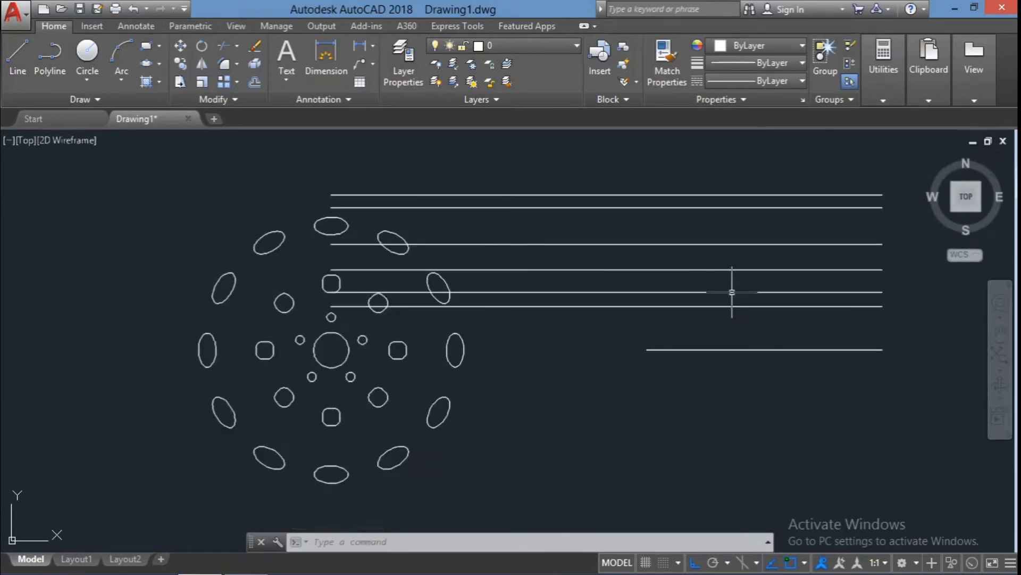
click(730, 292)
text(m)
key(Return)
click(882, 292)
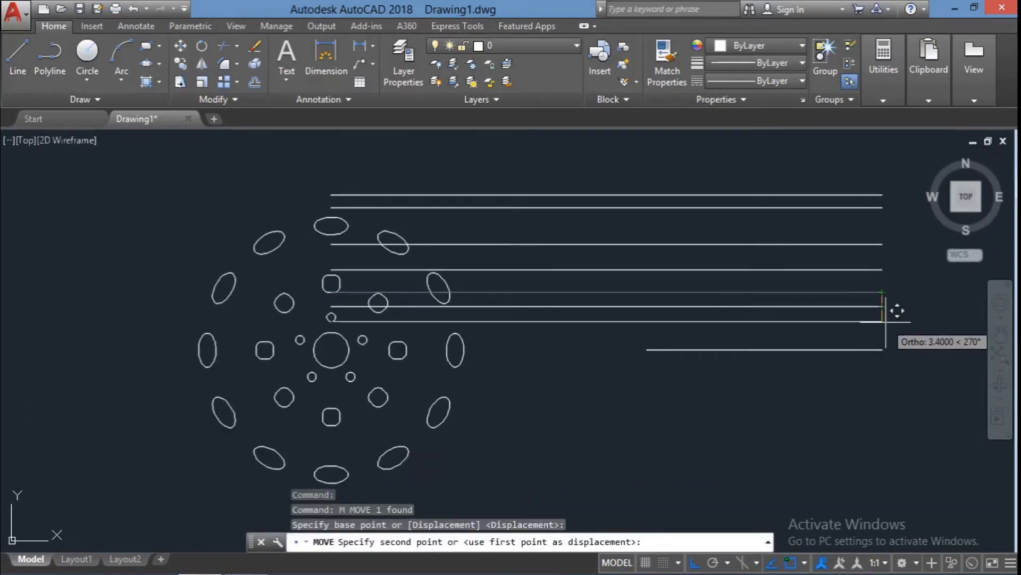
text(0.8)
key(Return)
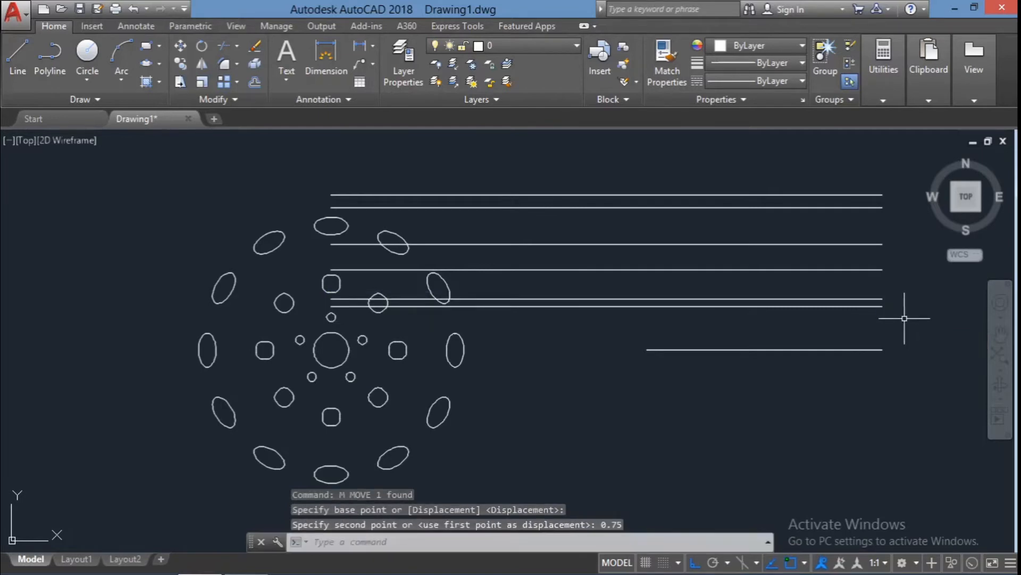
key(Escape)
key(Escape)
key(Escape)
- Draw a vertical line from near the right end of the short lowest horizontal line up to the next horizontal line
text(l)
key(Return)
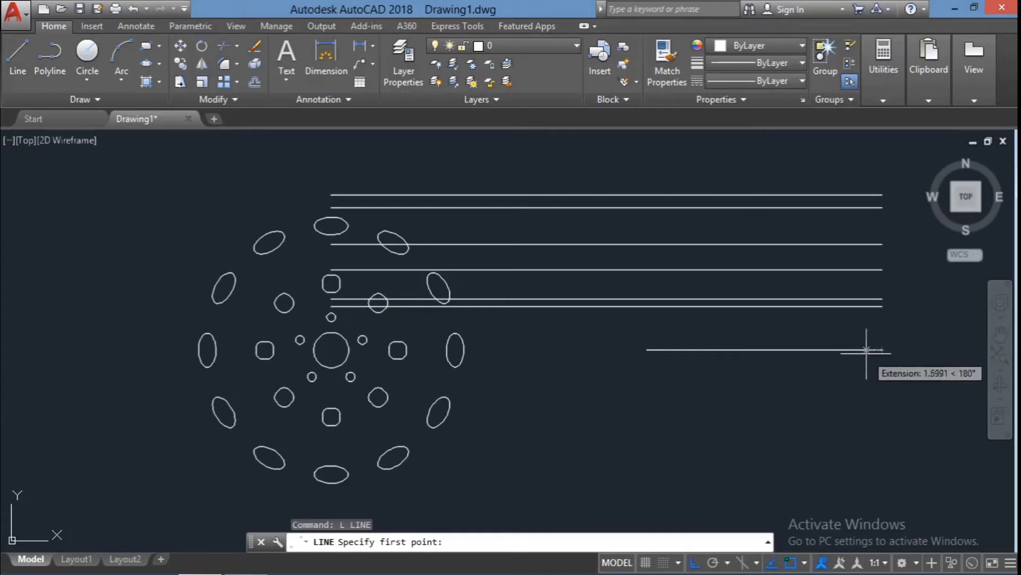
click(866, 349)
scroll(851, 299, up, 5)
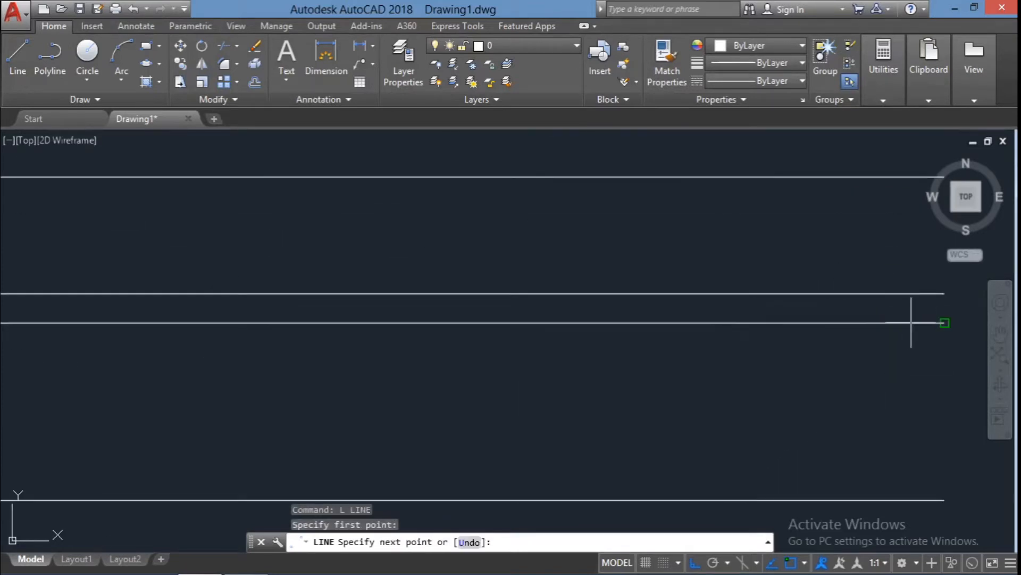
click(745, 322)
scroll(797, 344, down, 3)
key(Escape)
key(Escape)
key(Escape)
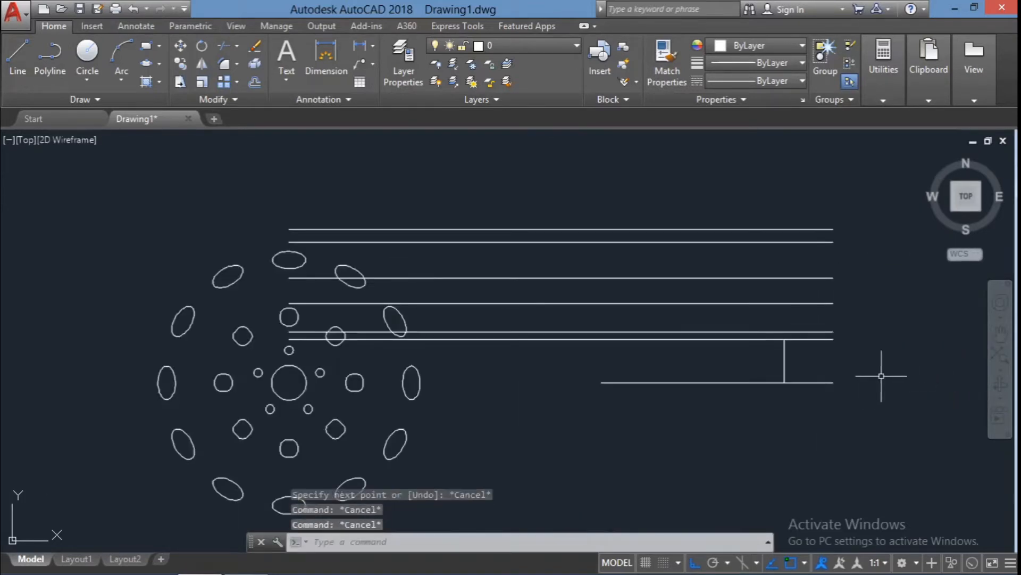
- Extend the short vertical line up to the upper of the two closely spaced horizontal lines
click(830, 364)
click(762, 317)
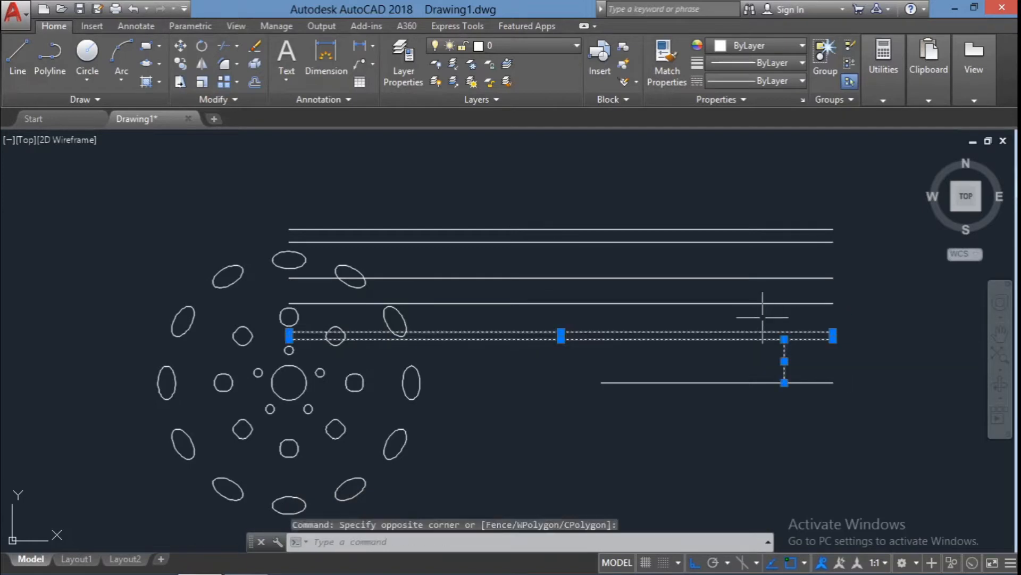
text(ex)
key(Return)
click(784, 353)
key(Escape)
key(Escape)
key(Escape)
key(Escape)
scroll(793, 296, up, 1)
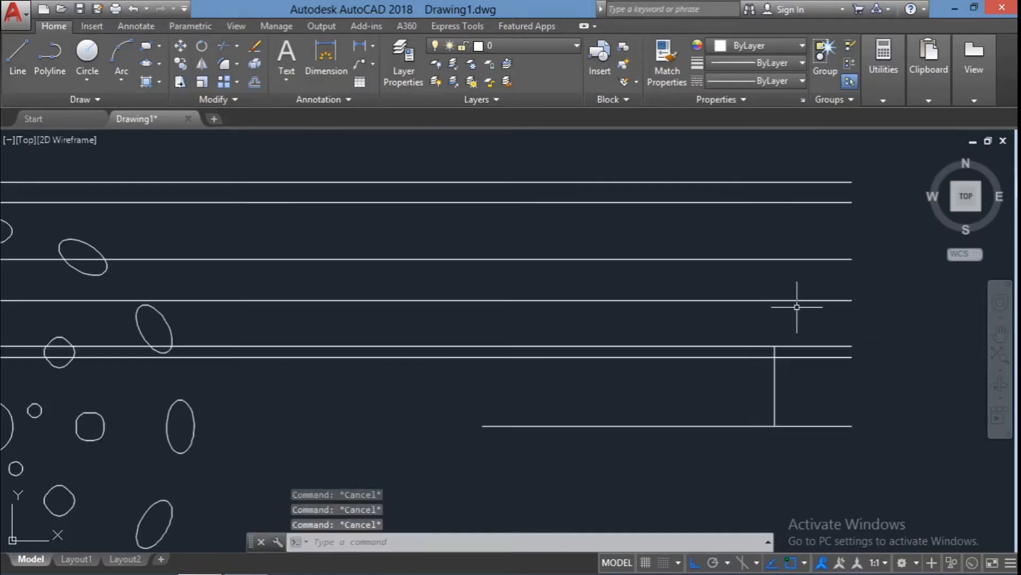
text(l)
key(Return)
key(Escape)
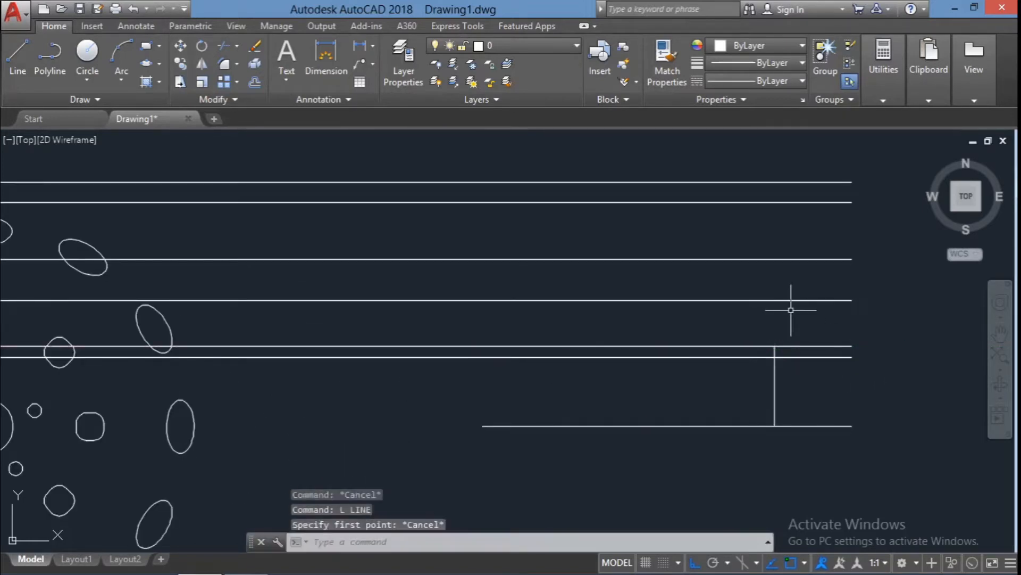
- Draw a circle centred a short distance above the top end of the vertical line
text(c)
key(Return)
click(775, 345)
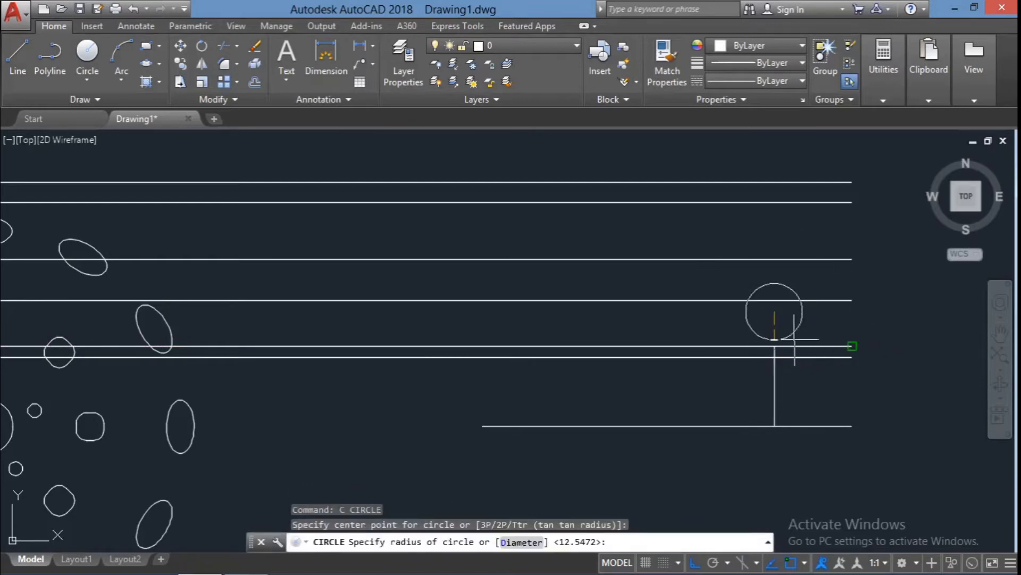
click(787, 333)
key(Escape)
key(Escape)
- Move the circle down so that its lowest point sits on the vertical line's top end
click(794, 339)
click(787, 334)
text(m)
key(Return)
click(775, 336)
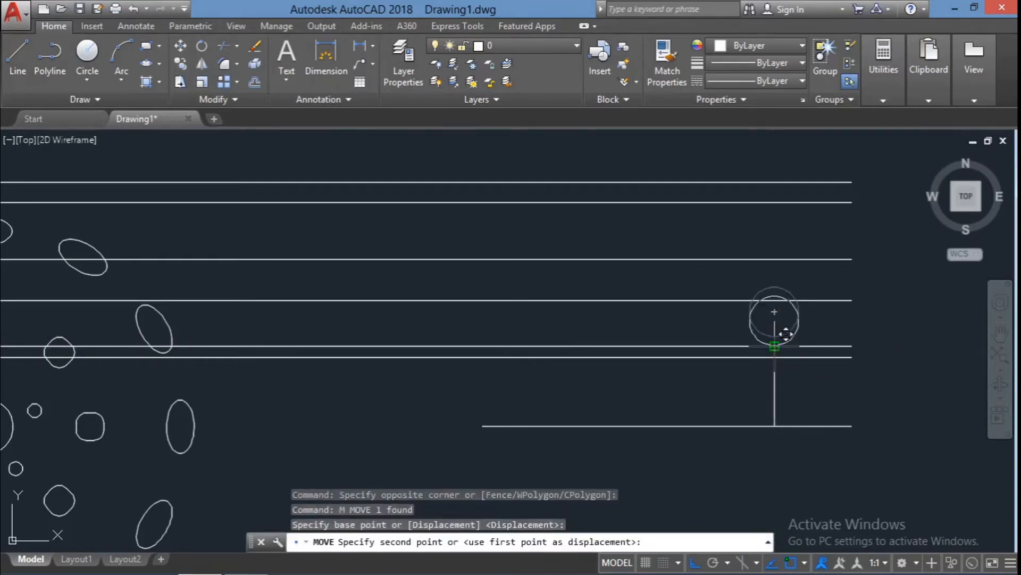
key(Escape)
key(Escape)
- Delete the circle sitting on top of the vertical line
scroll(883, 368, down, 1)
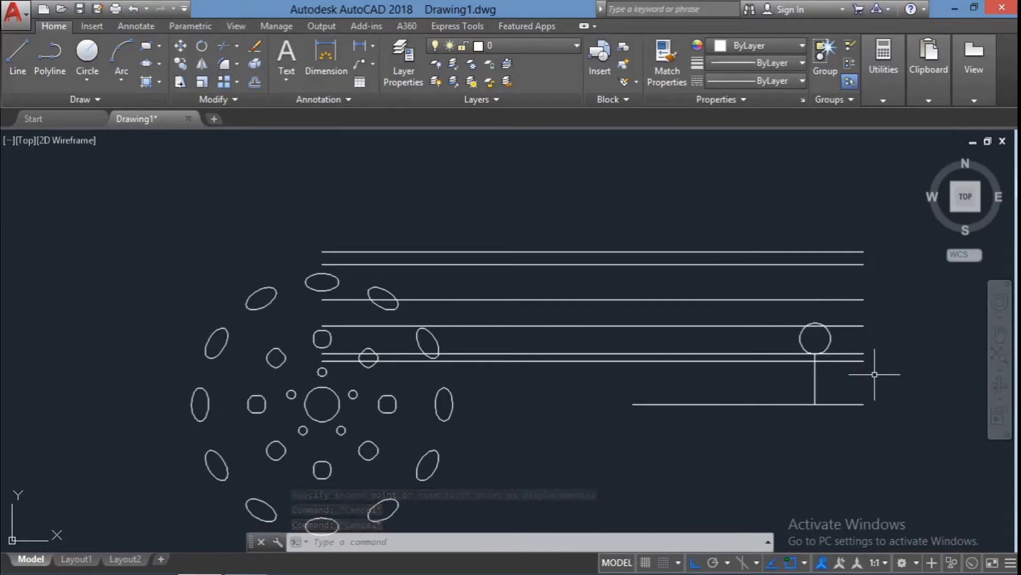
scroll(874, 374, up, 1)
scroll(878, 369, down, 1)
click(844, 346)
click(806, 336)
key(Delete)
- Trim the part of the lower closely spaced horizontal line that runs past the vertical line on its right
scroll(914, 331, up, 1)
scroll(910, 328, down, 1)
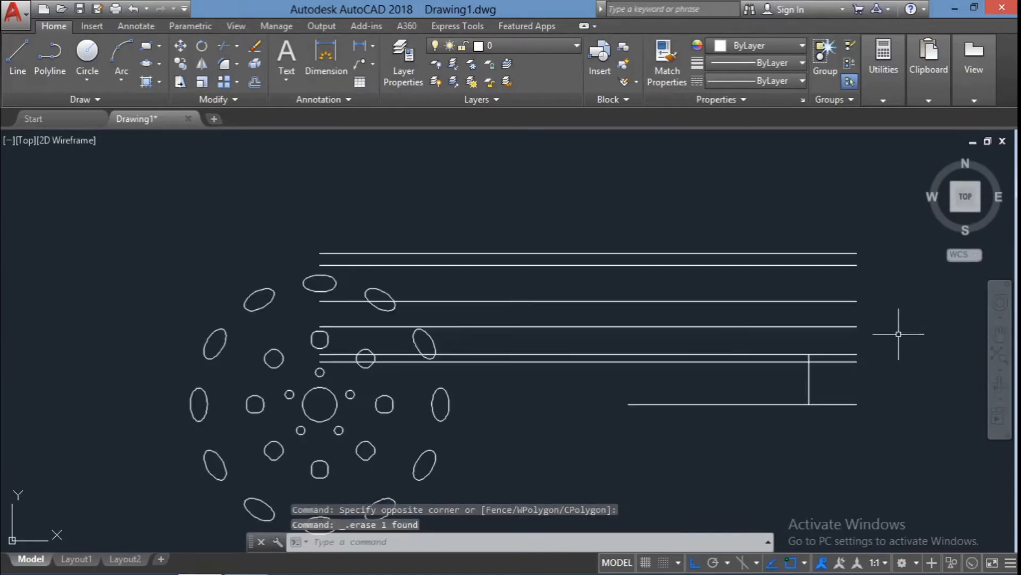
click(866, 365)
click(796, 309)
text(E)
key(BackSpace)
text(TR)
key(Return)
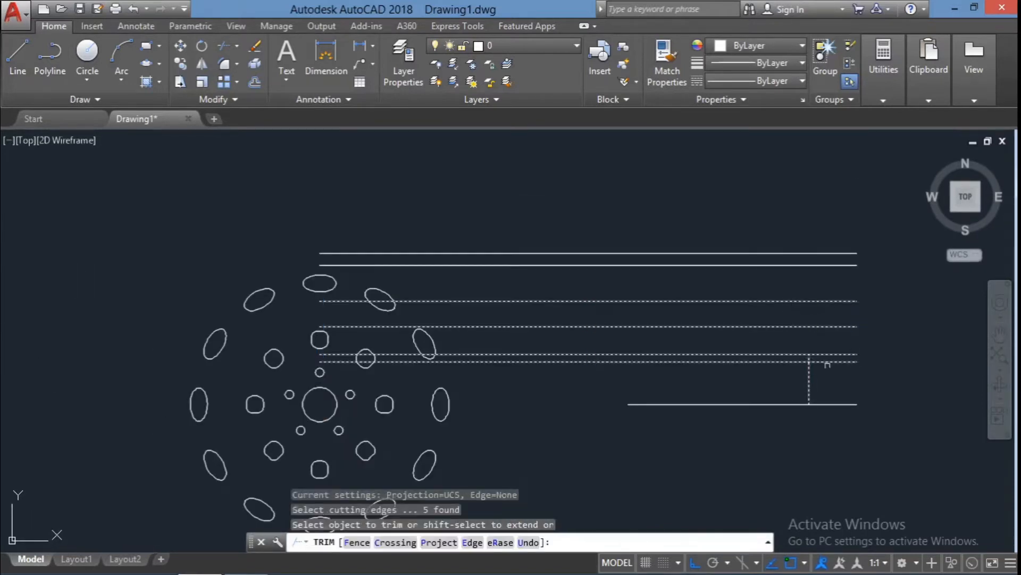
key(Escape)
key(Escape)
- Draw a small three-point arc from the vertical line's top end, curving up and to the right below the next horizontal line
scroll(878, 358, up, 1)
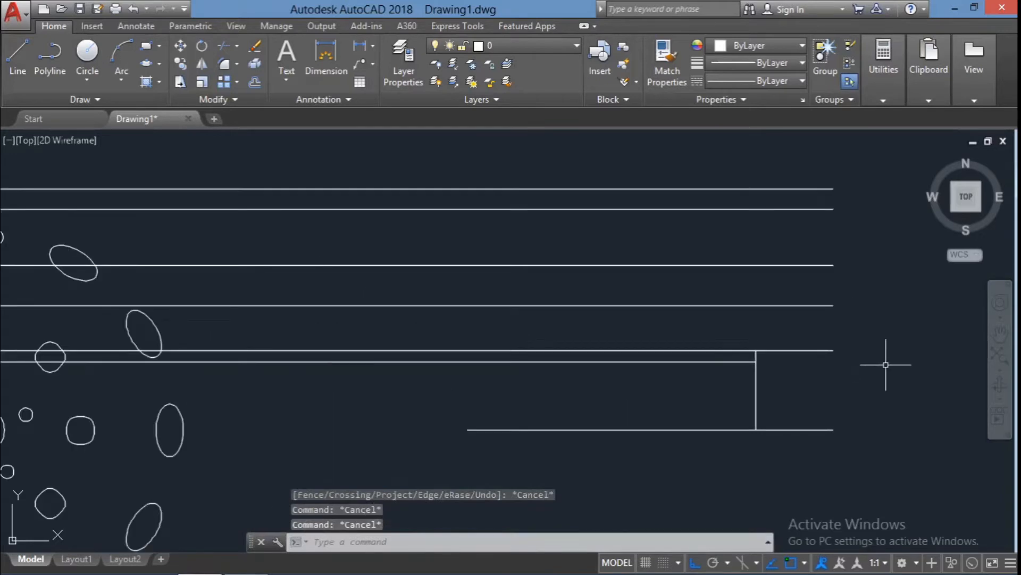
click(121, 53)
click(756, 350)
click(766, 334)
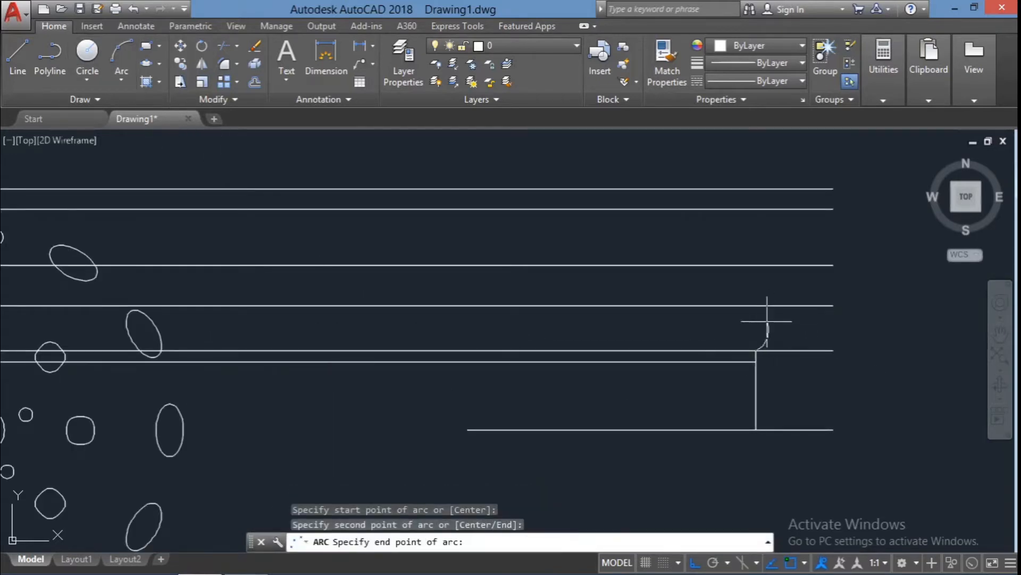
key(Escape)
key(Escape)
- Draw a second three-point arc from the first arc's upper end, curving up and left past the horizontal line above
scroll(816, 383, down, 1)
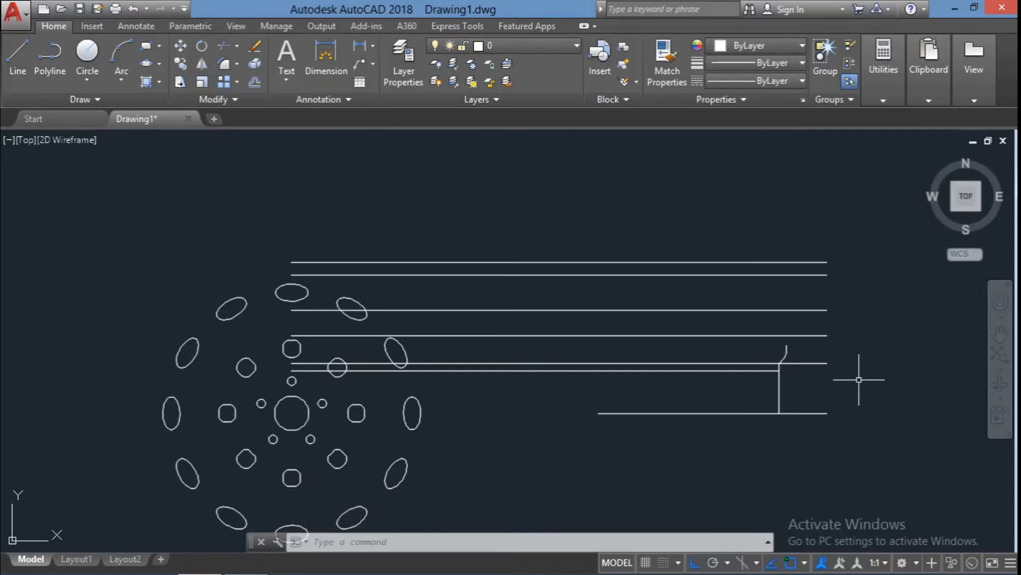
scroll(800, 347, up, 1)
scroll(797, 348, down, 1)
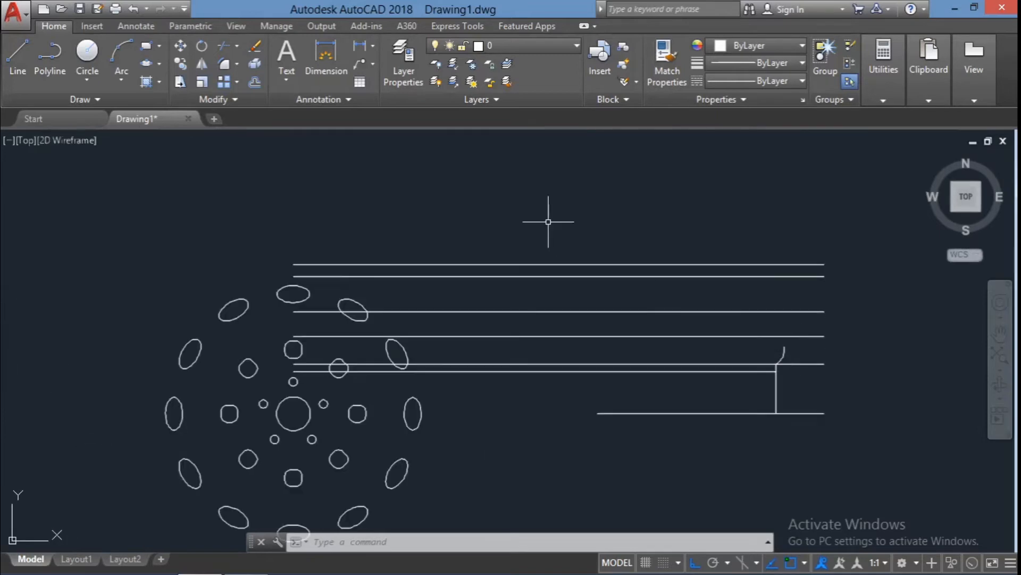
click(121, 53)
click(783, 347)
click(766, 319)
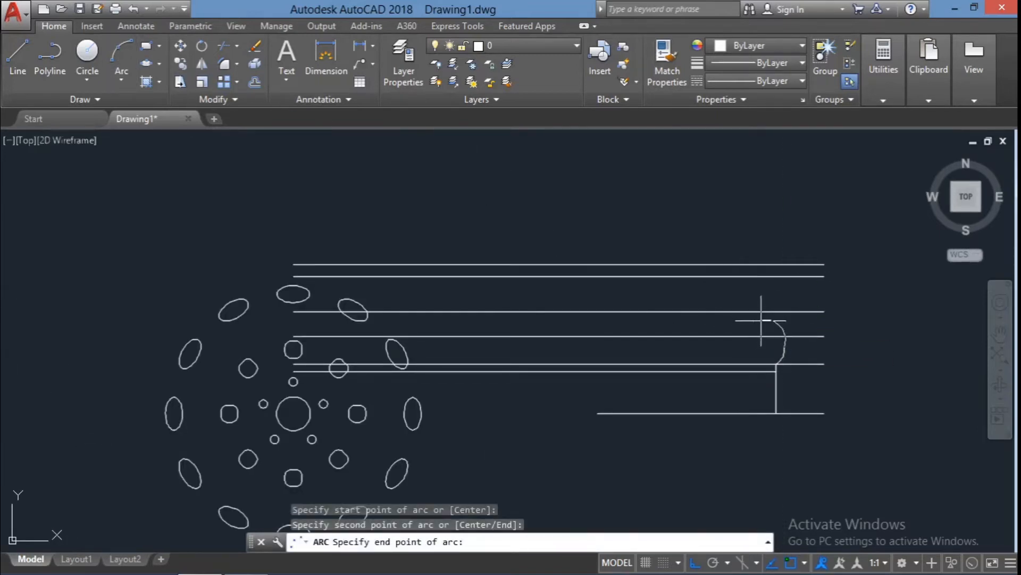
click(761, 320)
key(Escape)
- Trim the part of the second arc that rises above the horizontal line it crosses
click(792, 348)
click(752, 305)
text(tr)
click(781, 326)
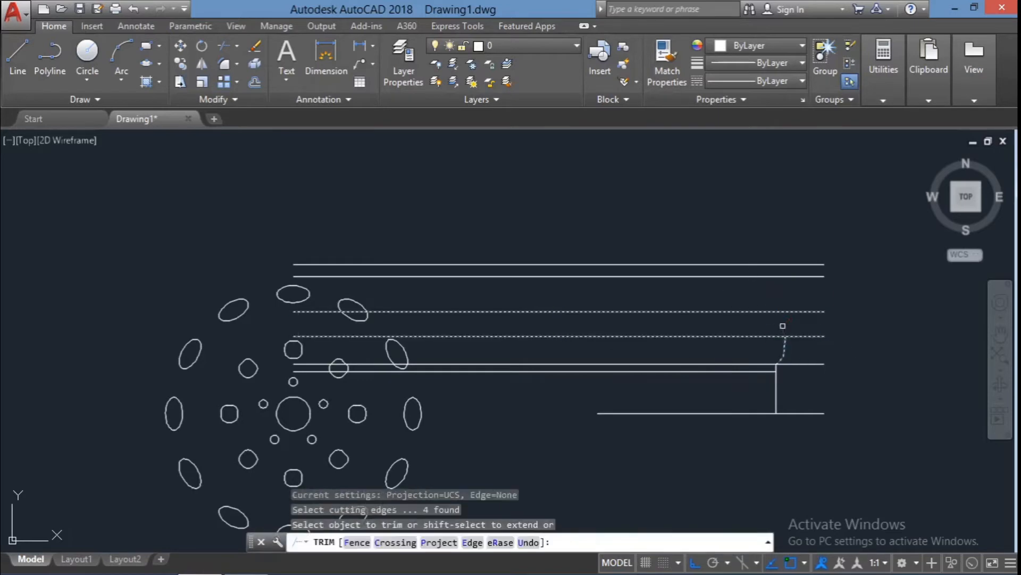
key(Escape)
key(Escape)
scroll(850, 341, up, 2)
scroll(745, 349, up, 1)
key(Escape)
key(Escape)
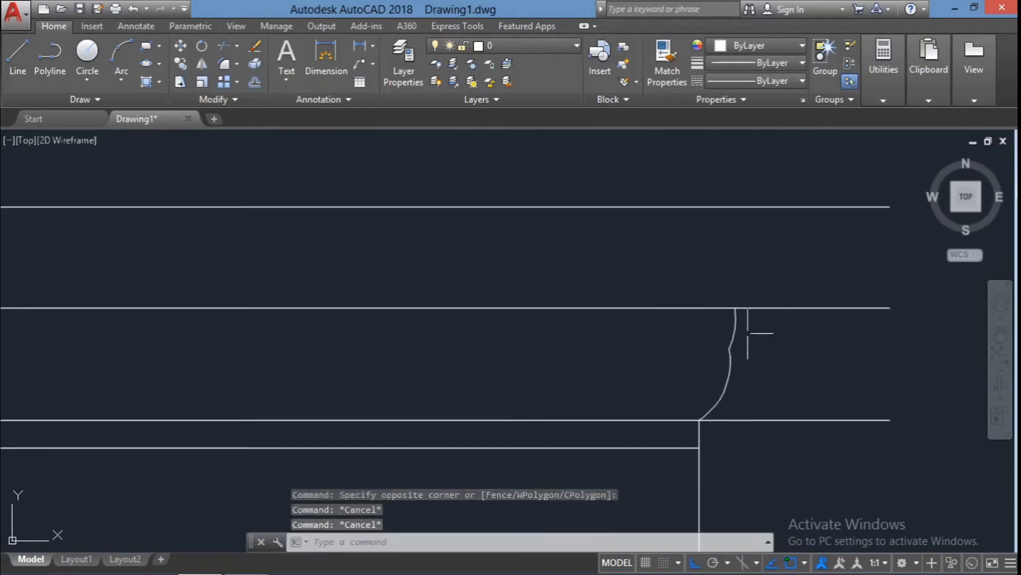
- Delete the trimmed upper arc
click(734, 334)
key(Delete)
key(Escape)
- Stretch the remaining arc's upper end straight up past the horizontal line above it
click(730, 355)
click(729, 349)
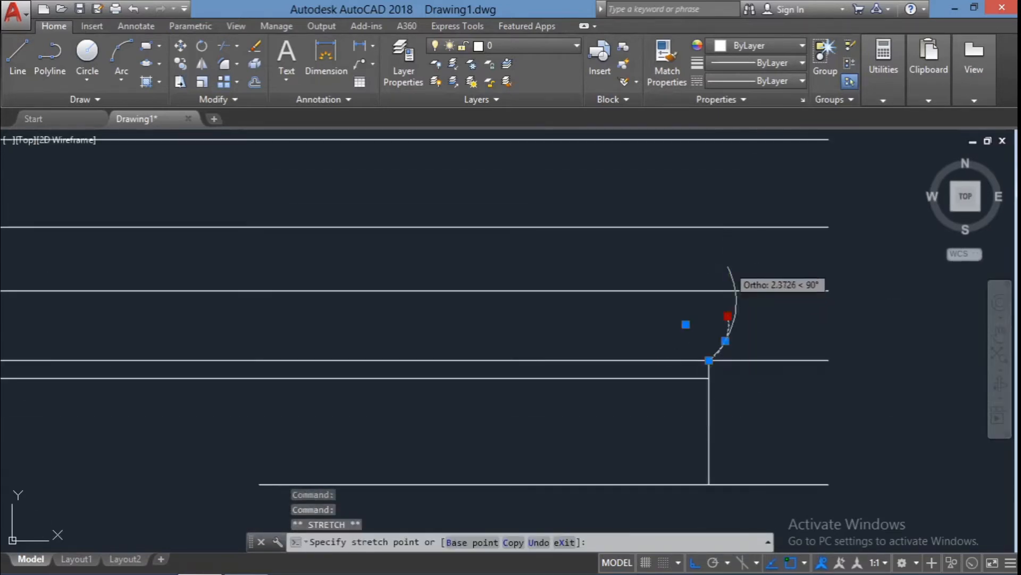
key(Escape)
key(Escape)
- Trim the stretched arc's upper part so that it ends on the horizontal line it crosses
scroll(849, 356, down, 7)
click(873, 344)
click(822, 304)
text(tr)
key(Return)
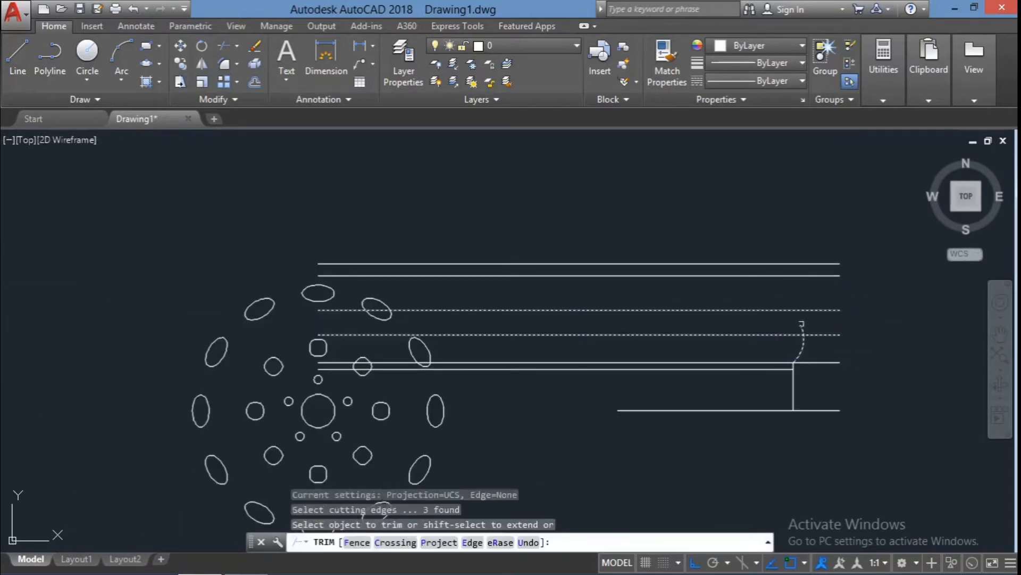
click(803, 325)
key(Escape)
key(Escape)
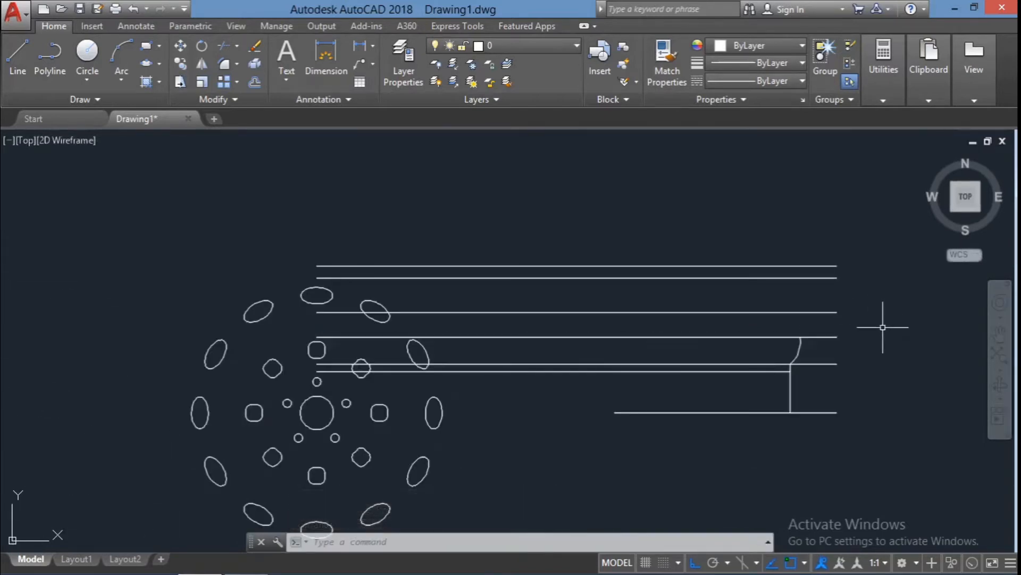
- Draw a three-point arc from the trimmed arc's top end, hooking up and over to the left above the horizontal line
scroll(882, 322, up, 4)
click(115, 55)
click(666, 360)
click(635, 345)
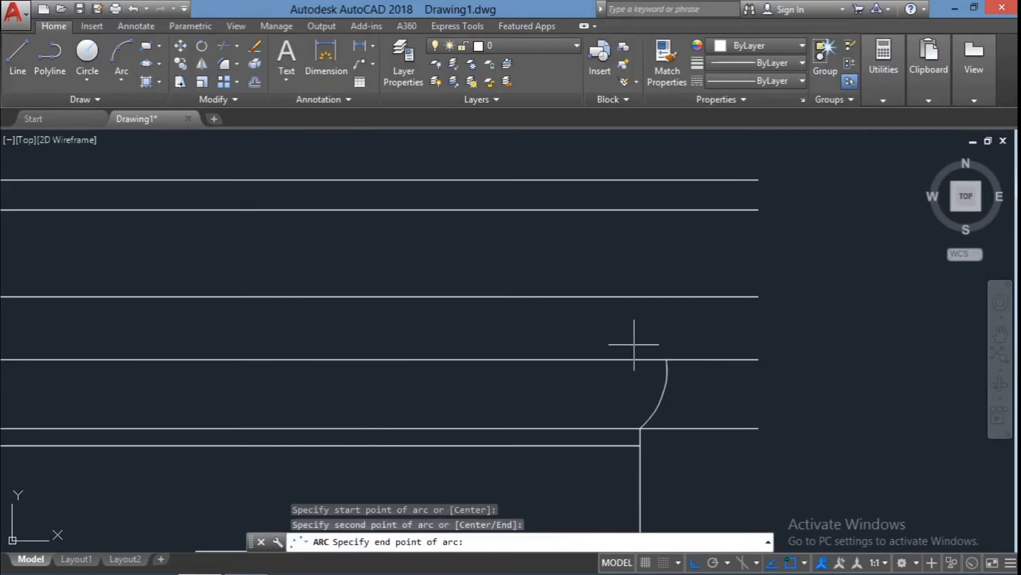
key(Escape)
key(Escape)
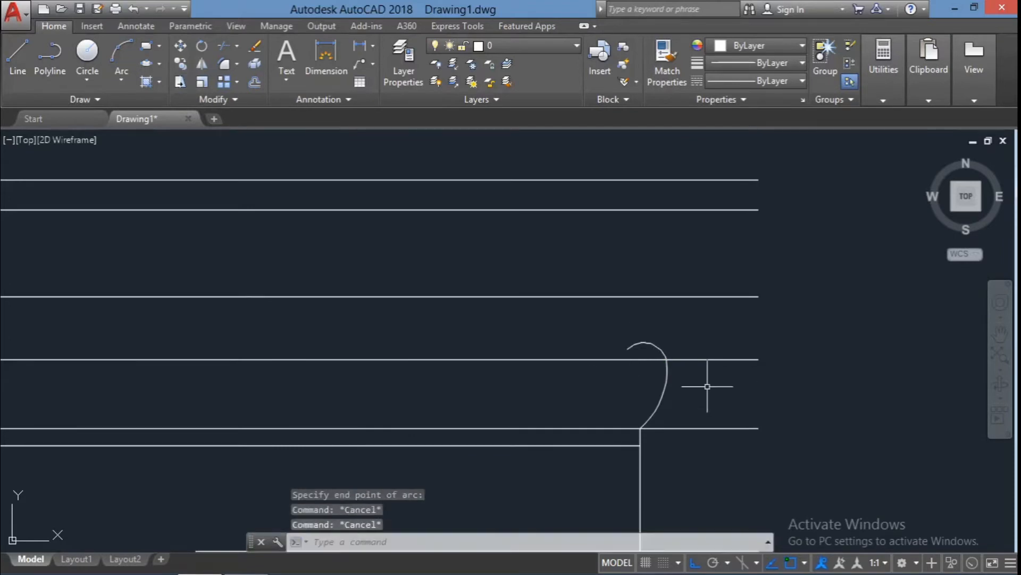
- Draw a vertical line from a point on the hooked arc straight up to the next horizontal line
scroll(711, 388, down, 5)
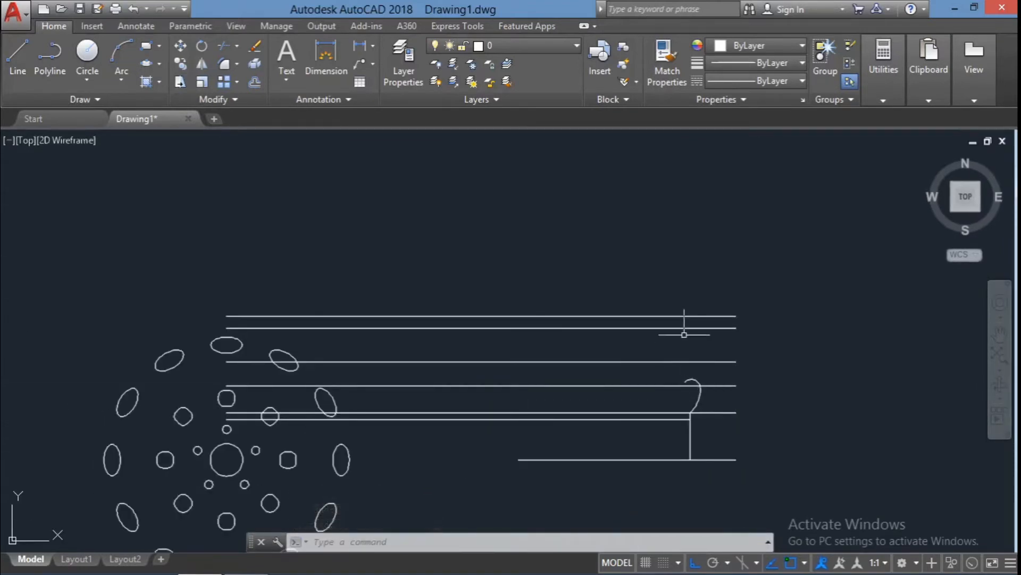
key(Escape)
key(Escape)
scroll(683, 380, up, 5)
text(l)
key(Return)
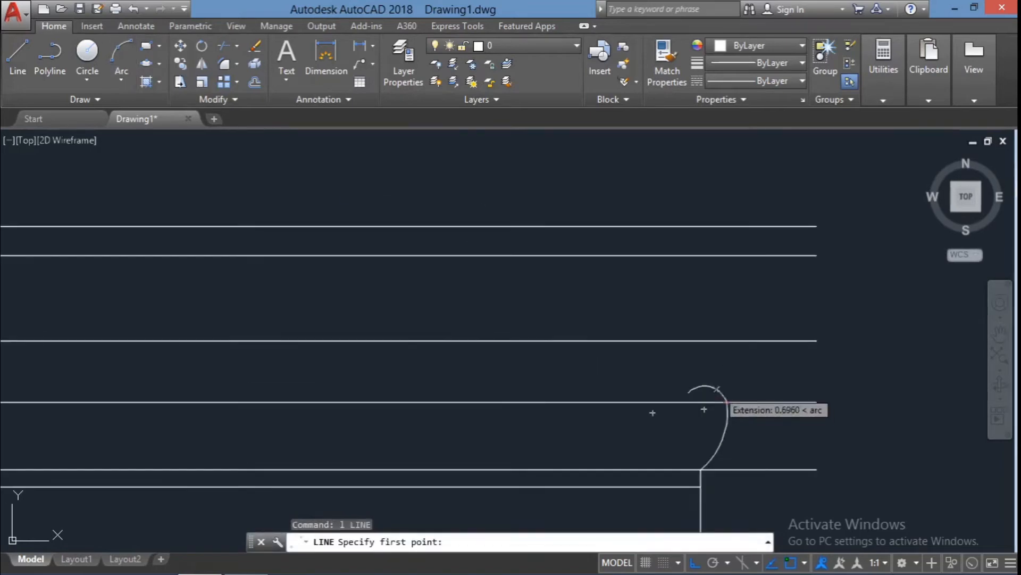
click(714, 389)
scroll(682, 336, down, 4)
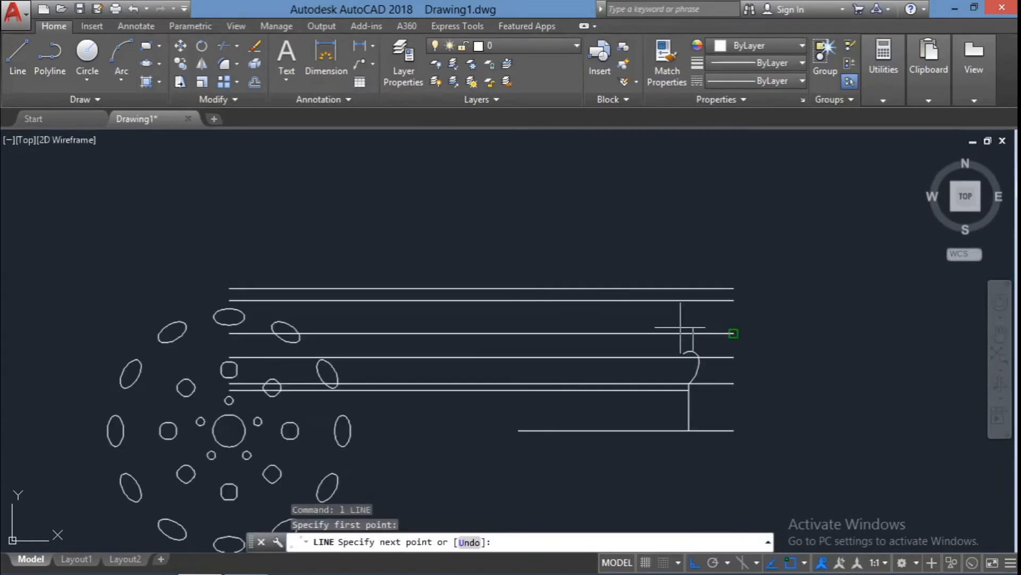
click(695, 333)
key(Escape)
key(Escape)
- Trim off the hooked arc's free end so that the arc stops at the new vertical line
click(720, 365)
click(664, 321)
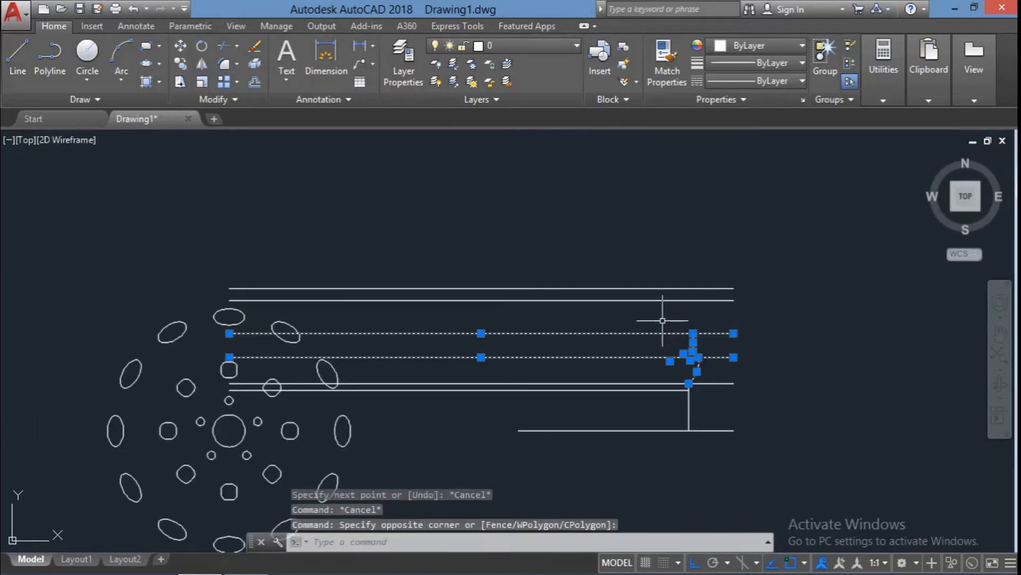
text(tr)
scroll(695, 363, up, 6)
click(676, 313)
key(Escape)
key(Escape)
scroll(742, 325, down, 5)
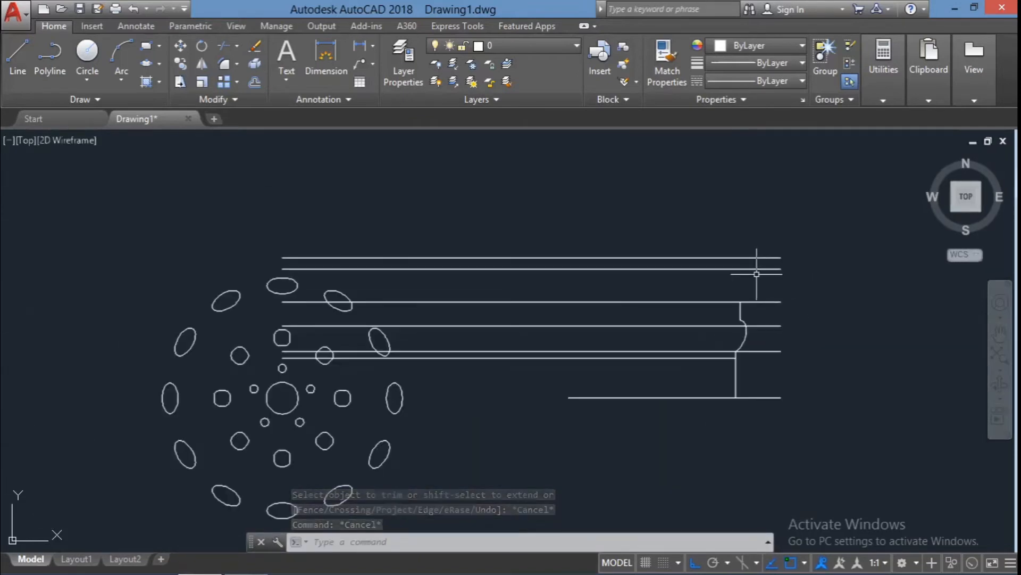
key(Escape)
key(Escape)
- Draw a vertical line up to the second-highest horizontal line, starting slightly left of the previous vertical line's top end
scroll(741, 285, up, 3)
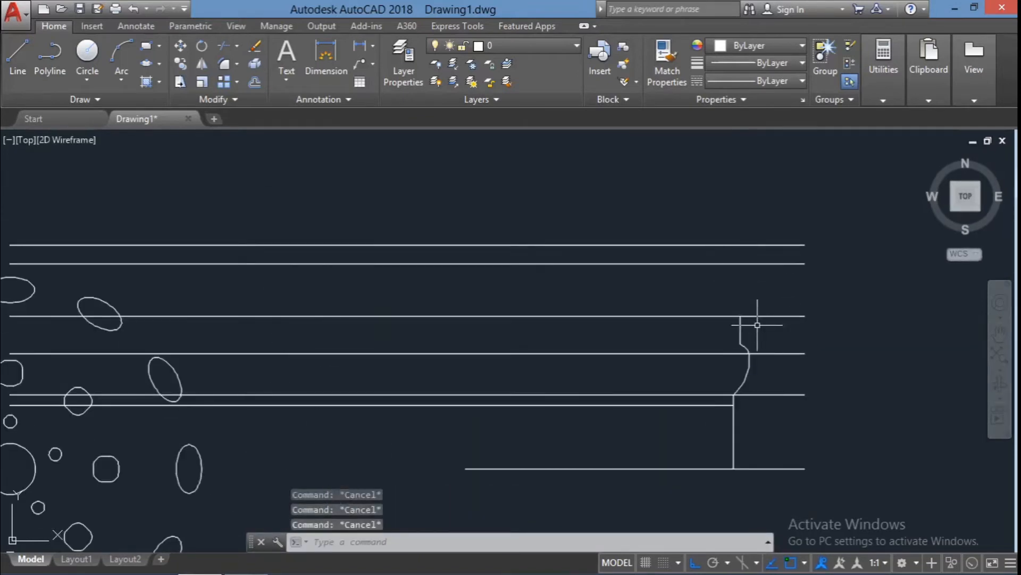
text(l)
click(726, 316)
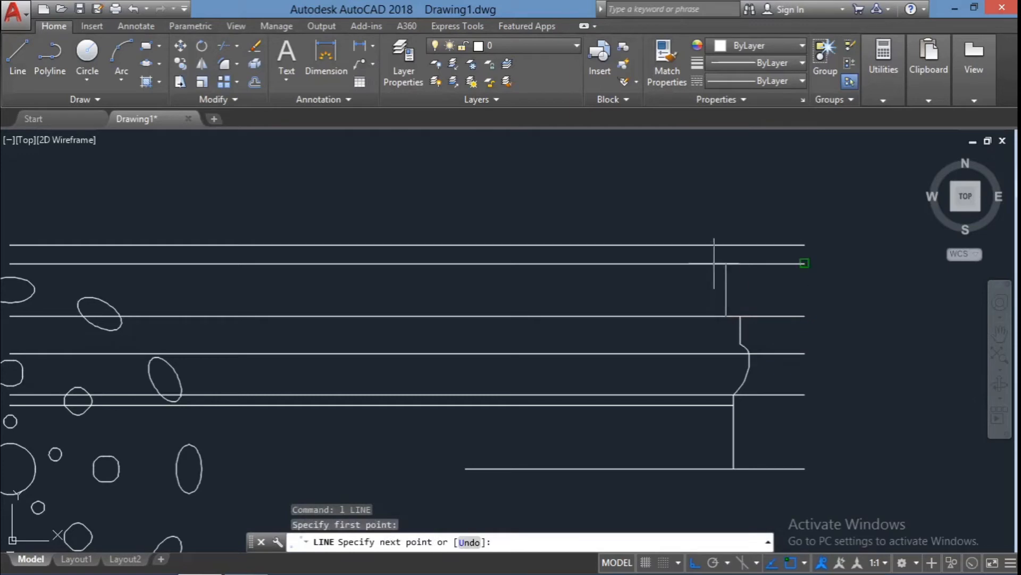
click(726, 263)
key(Escape)
- Draw a short slanted line from just below the vertical line's top end up and right to the second-highest horizontal line
text(l)
scroll(819, 298, down, 2)
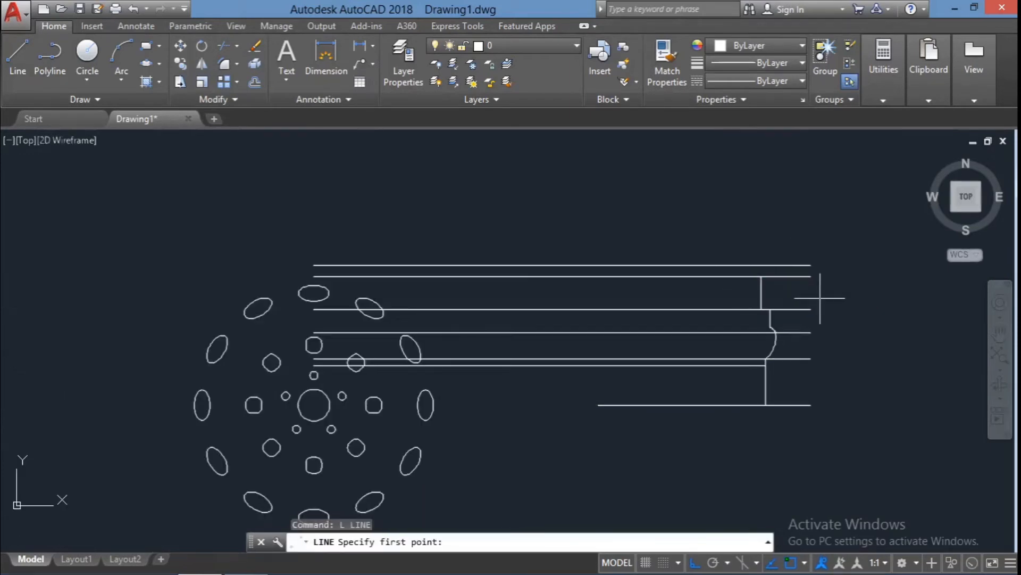
text(l)
scroll(776, 262, up, 4)
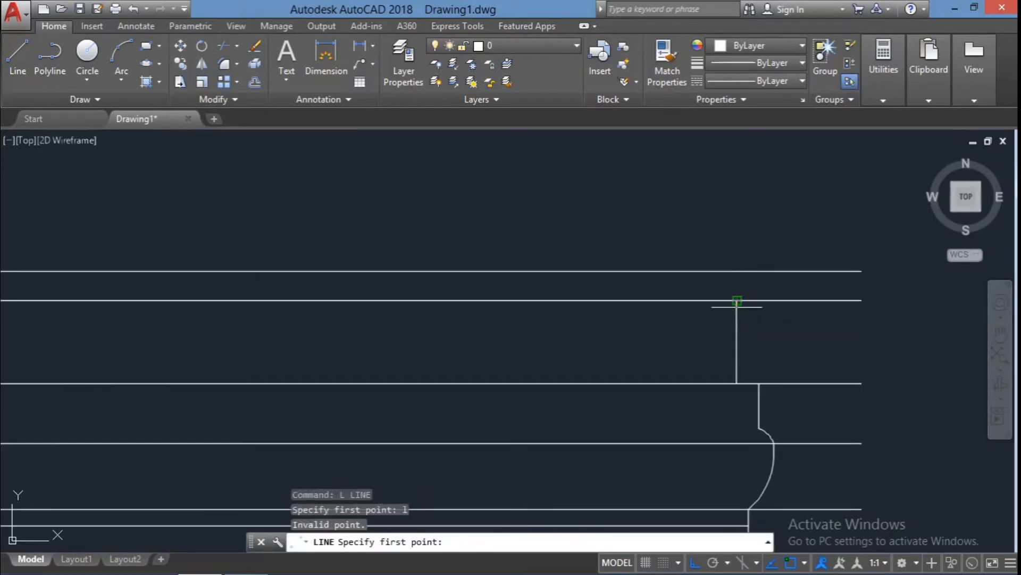
click(737, 310)
key(F8)
scroll(760, 290, down, 2)
scroll(760, 290, up, 2)
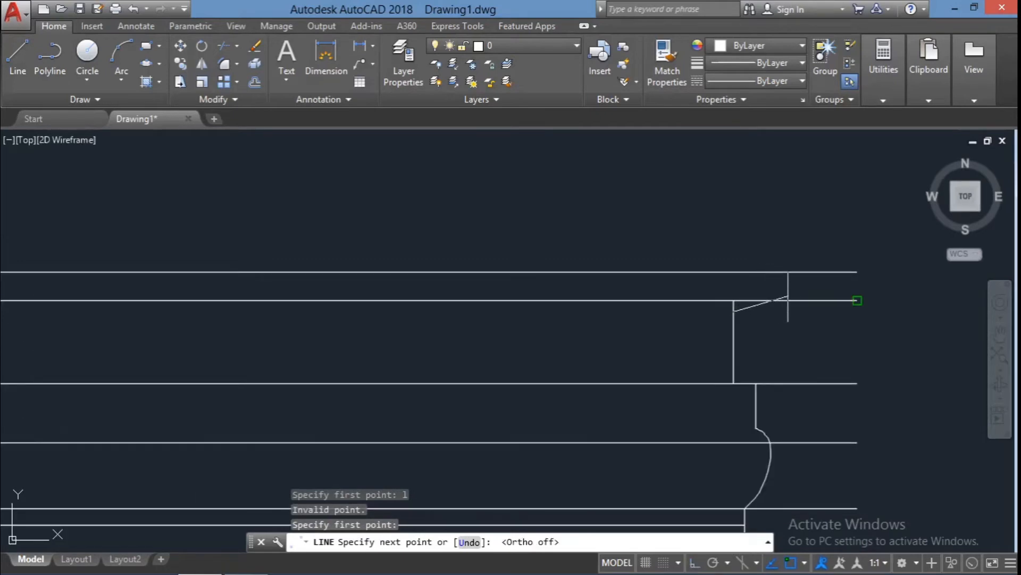
click(764, 300)
key(Escape)
key(Escape)
key(Escape)
scroll(836, 339, down, 2)
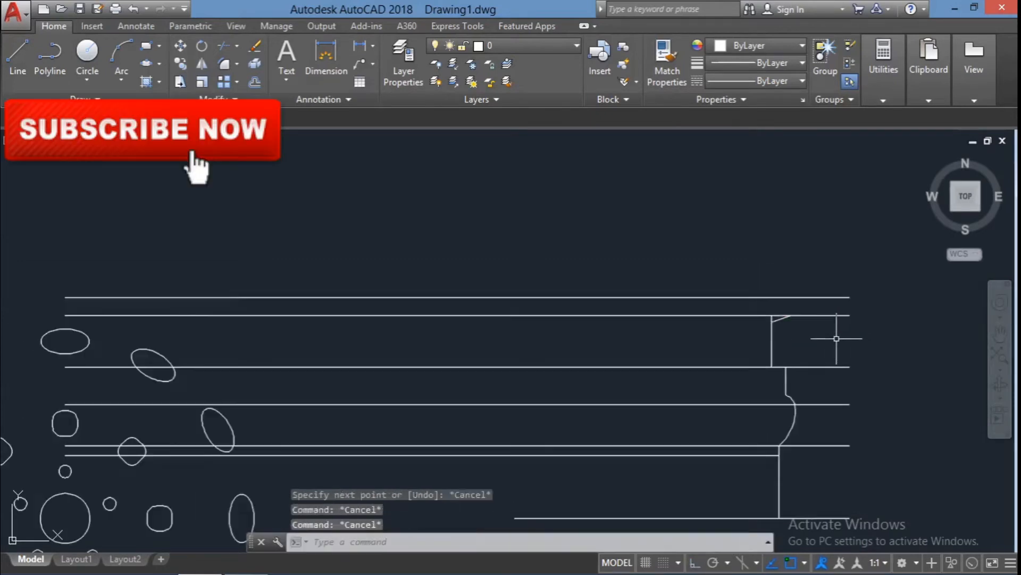
- Trim the short piece of the vertical line that rises above the start of the slanted line
click(837, 337)
click(727, 270)
text(tr)
click(772, 318)
key(Escape)
key(Escape)
scroll(851, 297, down, 2)
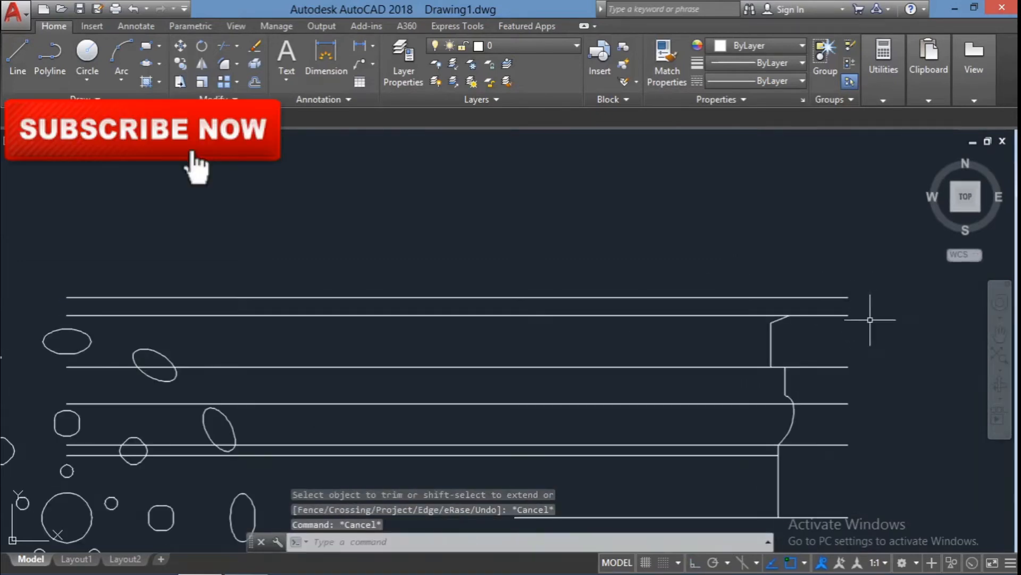
- Draw a vertical line from the second-highest horizontal line, just right of the slanted line's end, past the highest horizontal line
text(l)
scroll(788, 316, up, 5)
click(774, 312)
scroll(803, 307, down, 3)
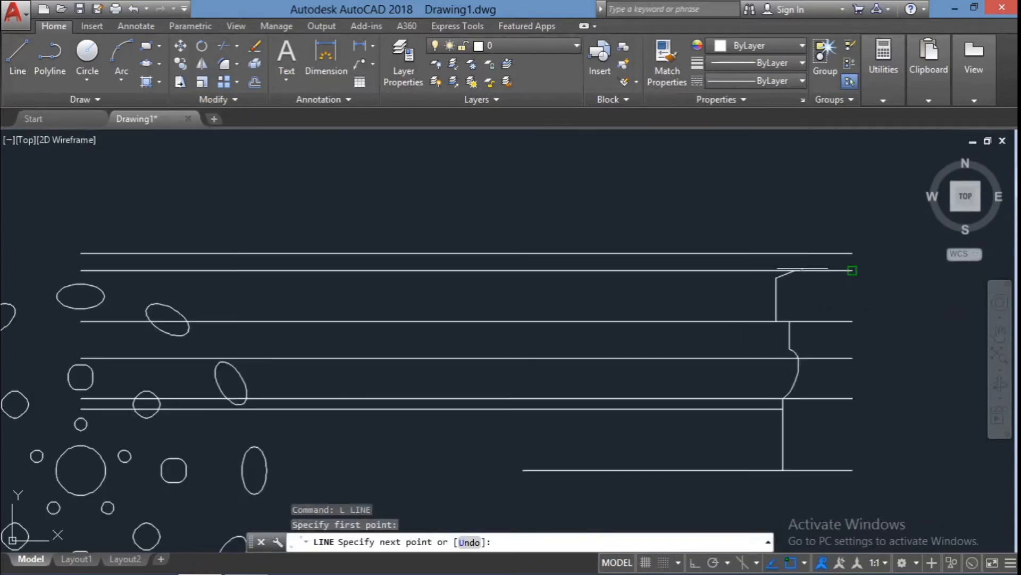
key(F8)
click(801, 228)
key(Escape)
key(Escape)
- Trim the part of the new vertical line that extends above the highest horizontal line
click(821, 278)
click(762, 224)
text(tr)
click(801, 239)
key(Escape)
key(Escape)
key(Escape)
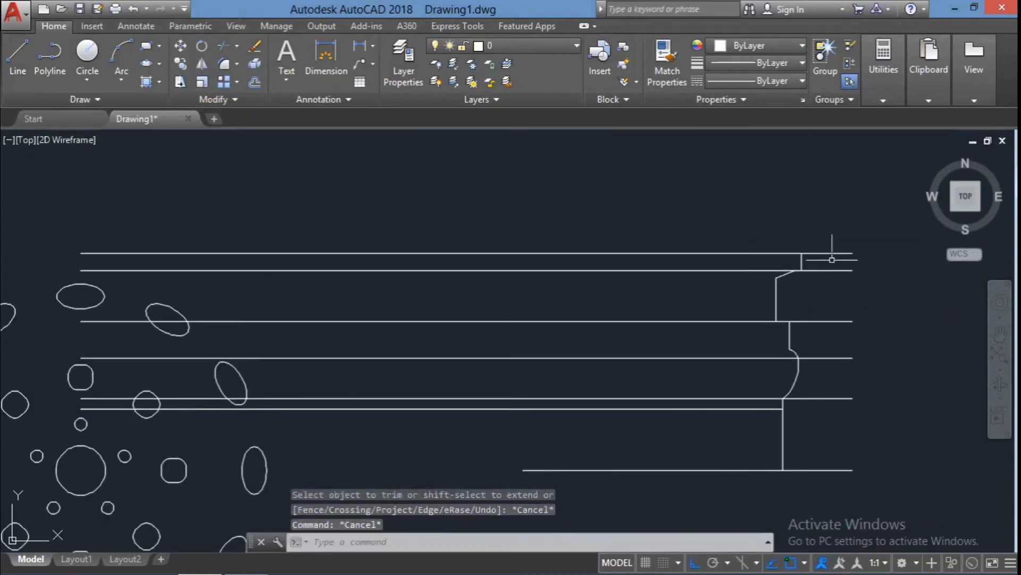
- Starting 0.25 left of the vertical line's top end, draw a line 0.5 down, 0.5 left, and slanting down to the second-highest horizontal line
scroll(805, 274, up, 4)
text(0.25)
key(Return)
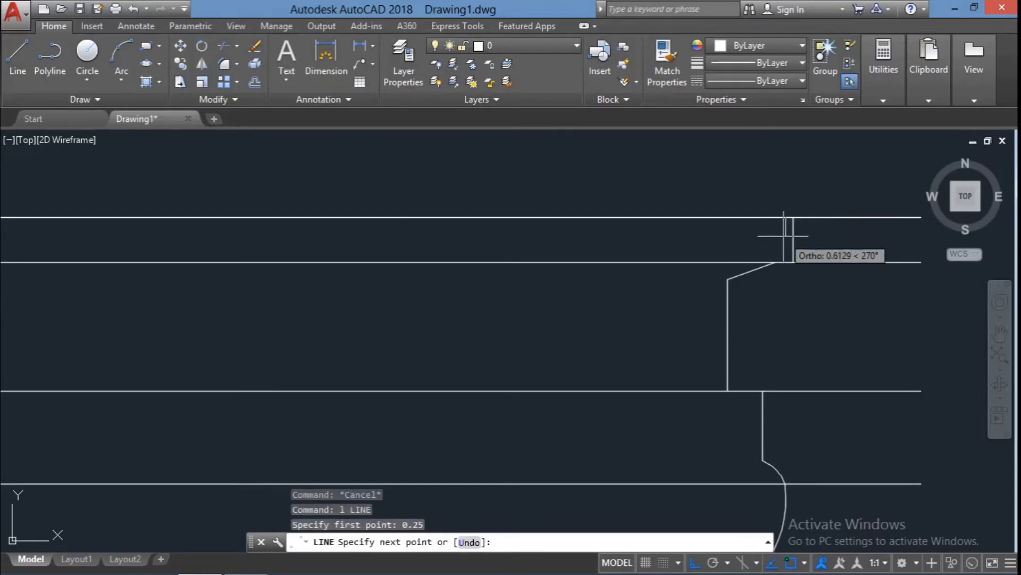
text(0.5)
key(Return)
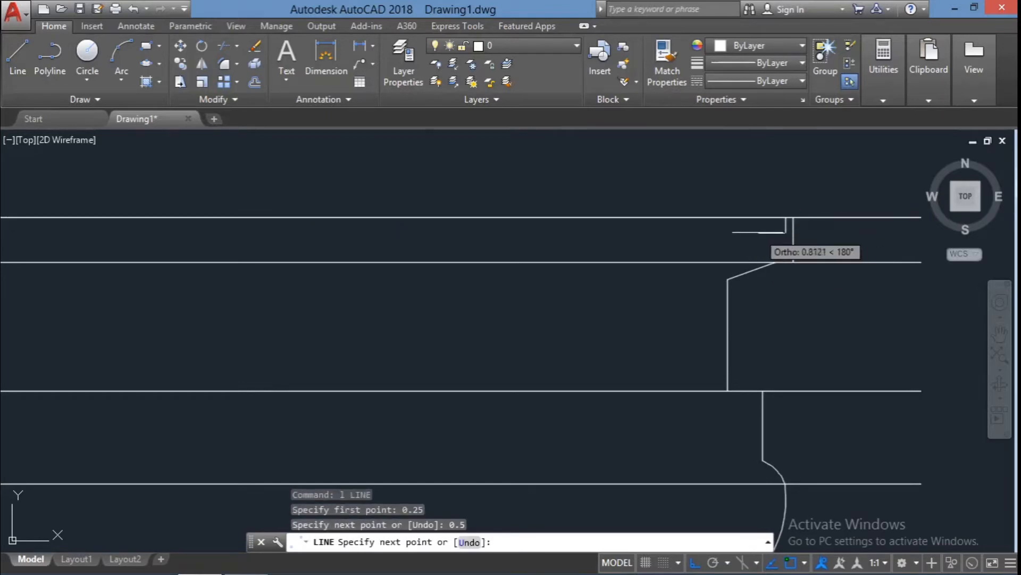
text(0.5)
key(Return)
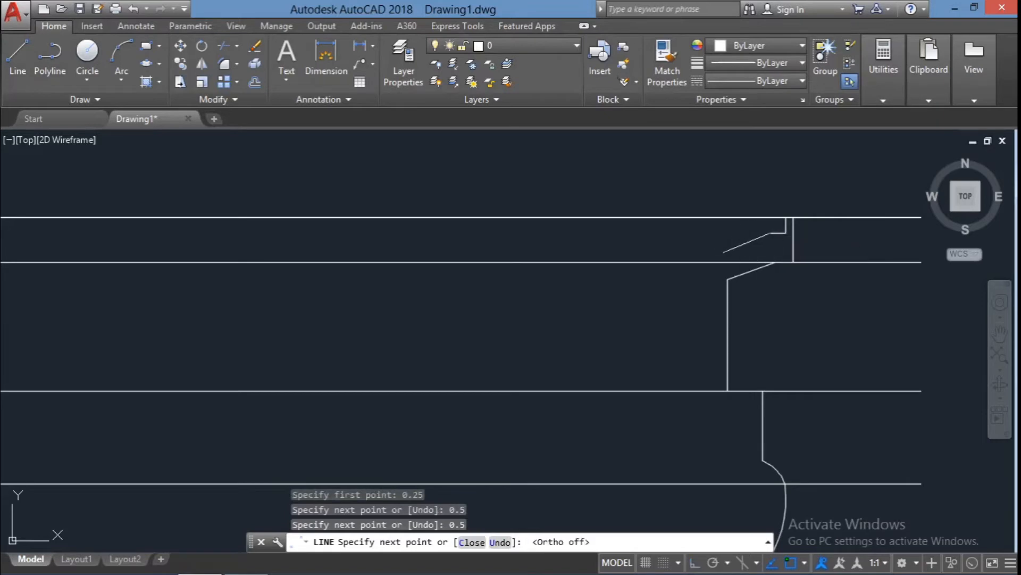
scroll(703, 260, down, 3)
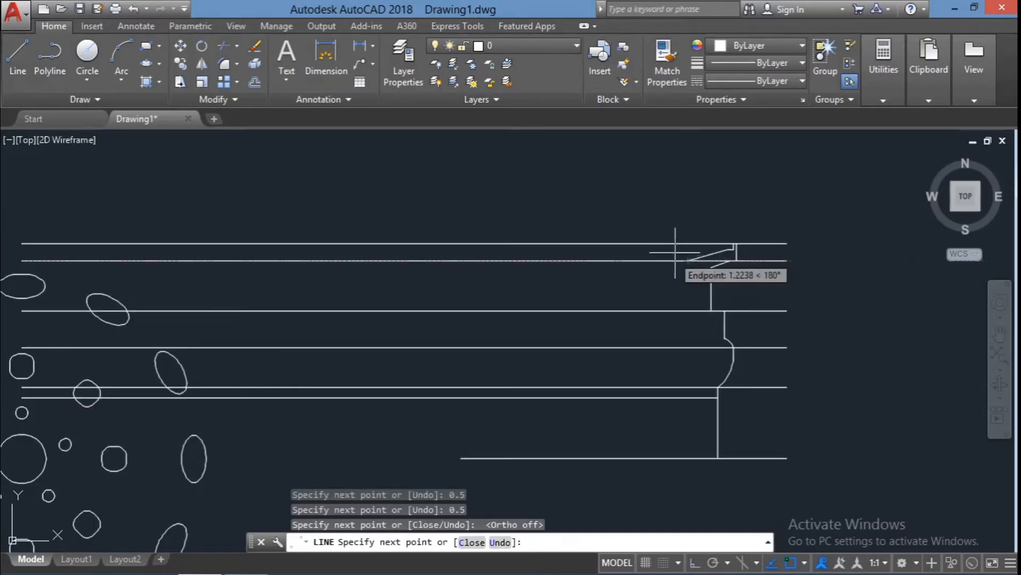
scroll(678, 253, down, 3)
scroll(665, 266, up, 3)
- Draw a low raised outline on the second-highest horizontal line, left of the recess, with slanted ends and a flat horizontal top
text(1)
key(Return)
scroll(662, 313, up, 2)
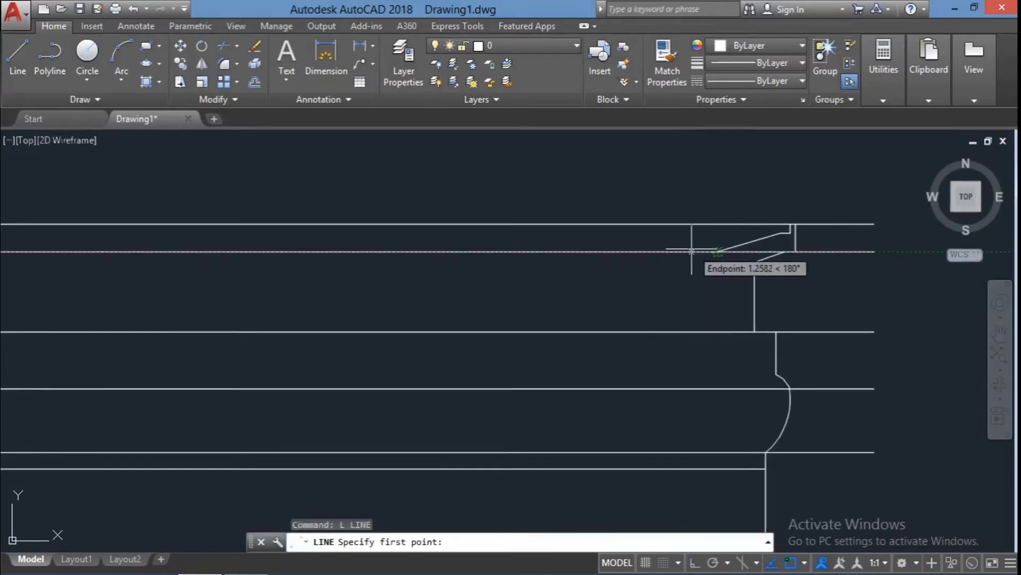
click(661, 245)
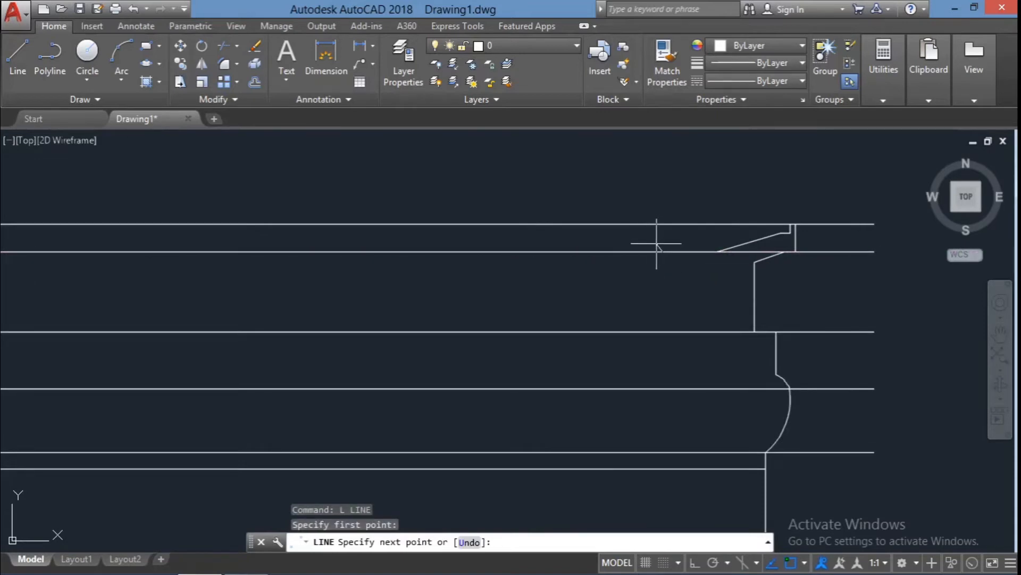
click(657, 245)
key(ctrl+z)
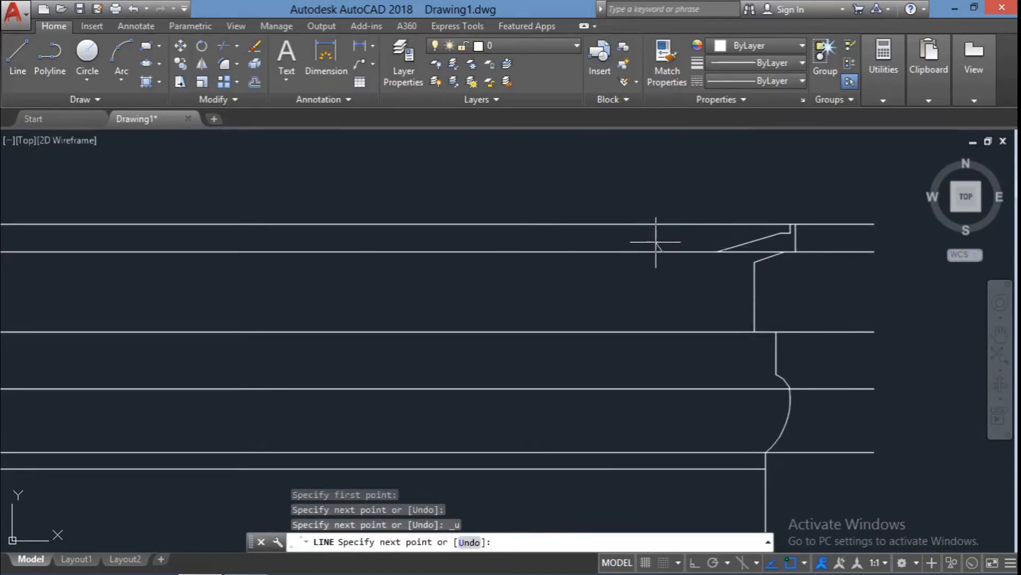
key(F8)
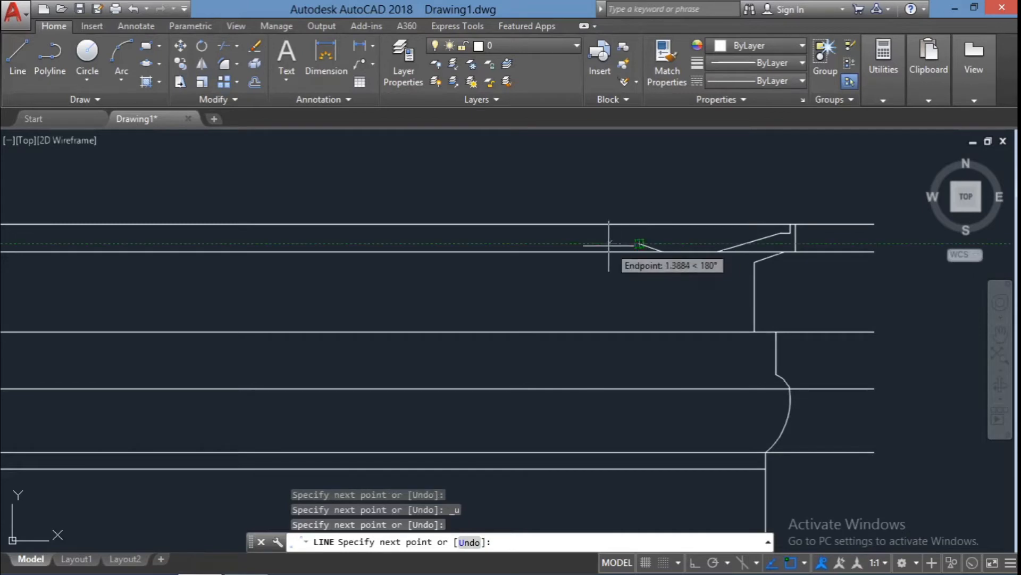
click(566, 244)
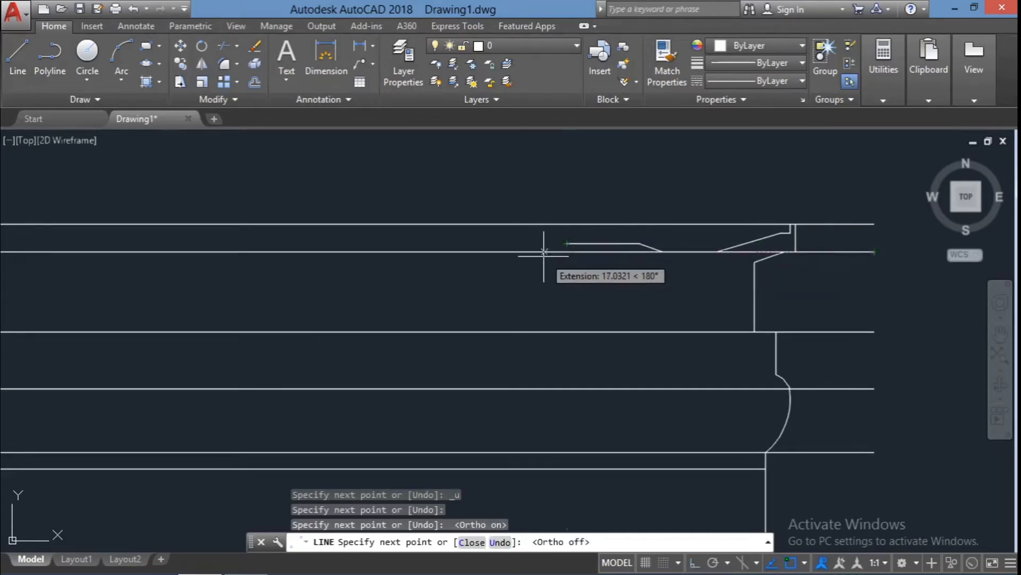
key(Escape)
key(Escape)
- Mirror the stepped rim lines and outer vertical line about a vertical axis through the slope's lower end, keeping the originals
scroll(667, 325, down, 2)
scroll(744, 270, up, 1)
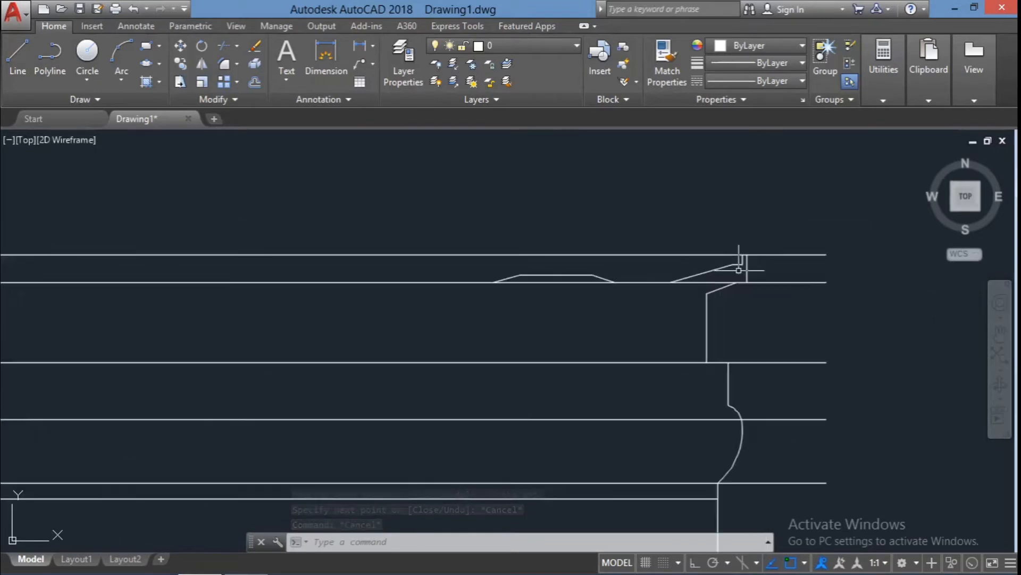
click(761, 271)
click(693, 262)
text(mi)
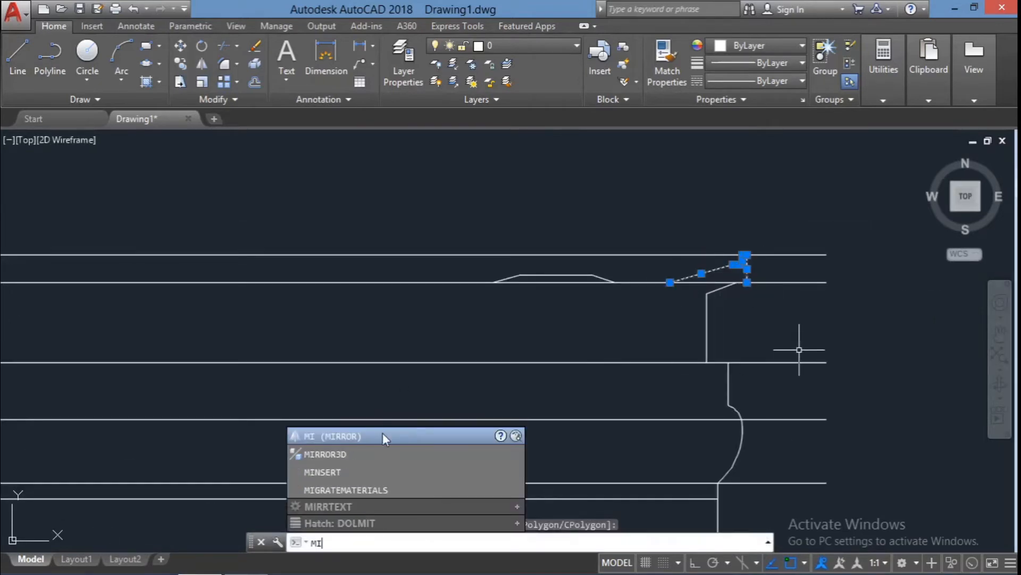
key(Return)
click(747, 282)
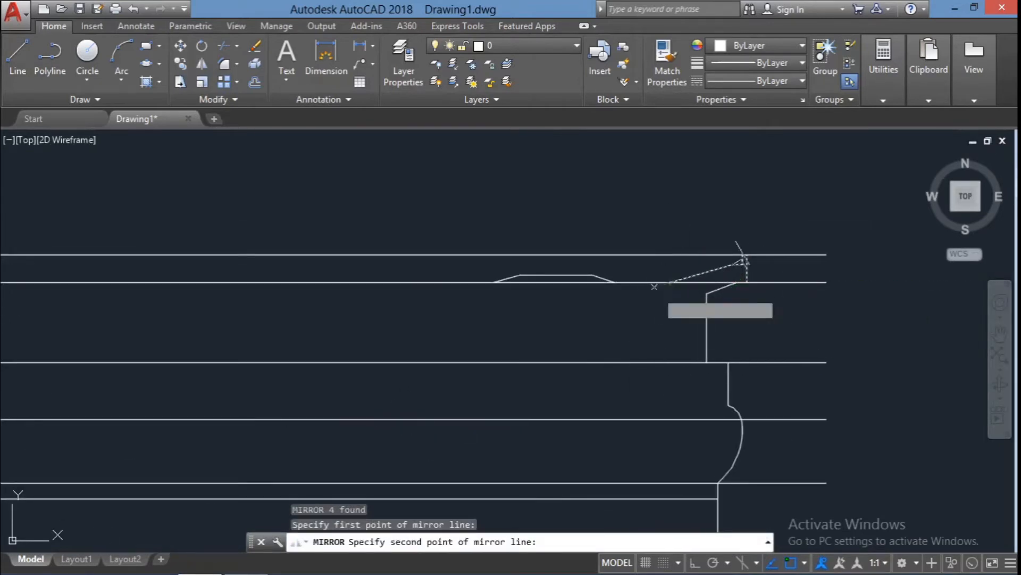
click(671, 295)
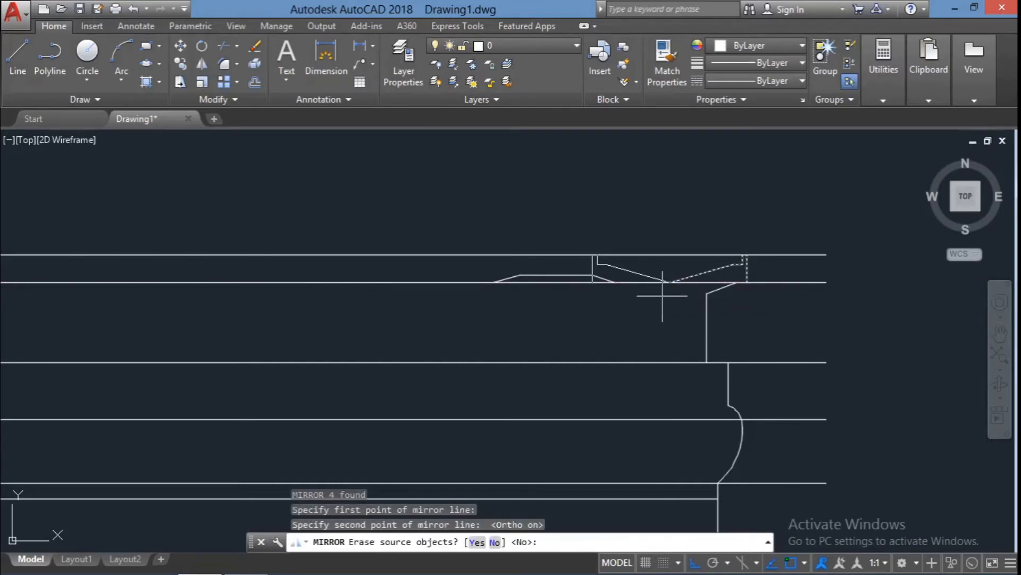
key(Return)
key(Escape)
key(Escape)
- Move the four mirrored rim lines left along the horizontal line so their slope's lower end meets the raised outline's left end
click(592, 269)
click(607, 272)
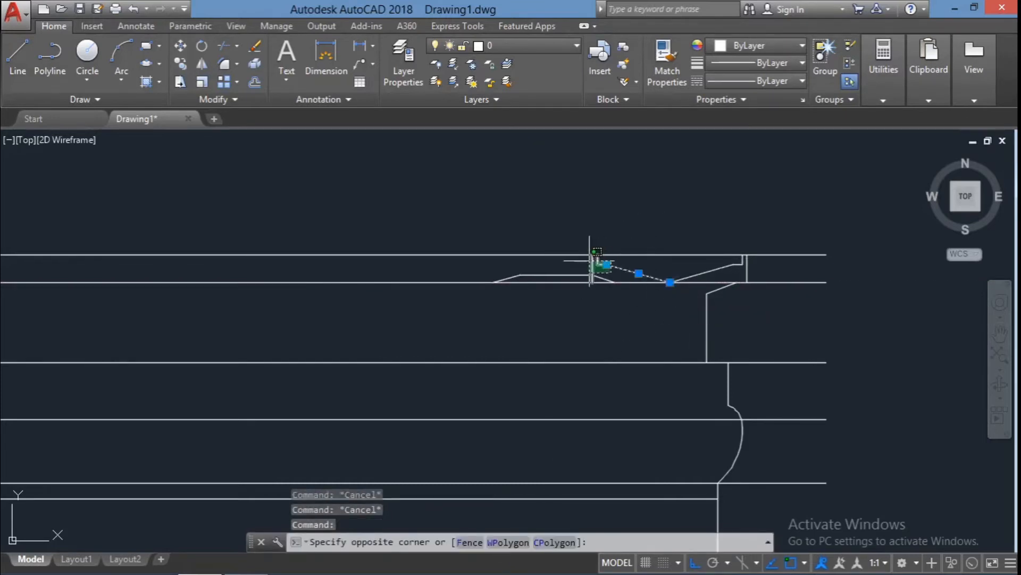
click(590, 261)
text(m)
key(Return)
click(670, 282)
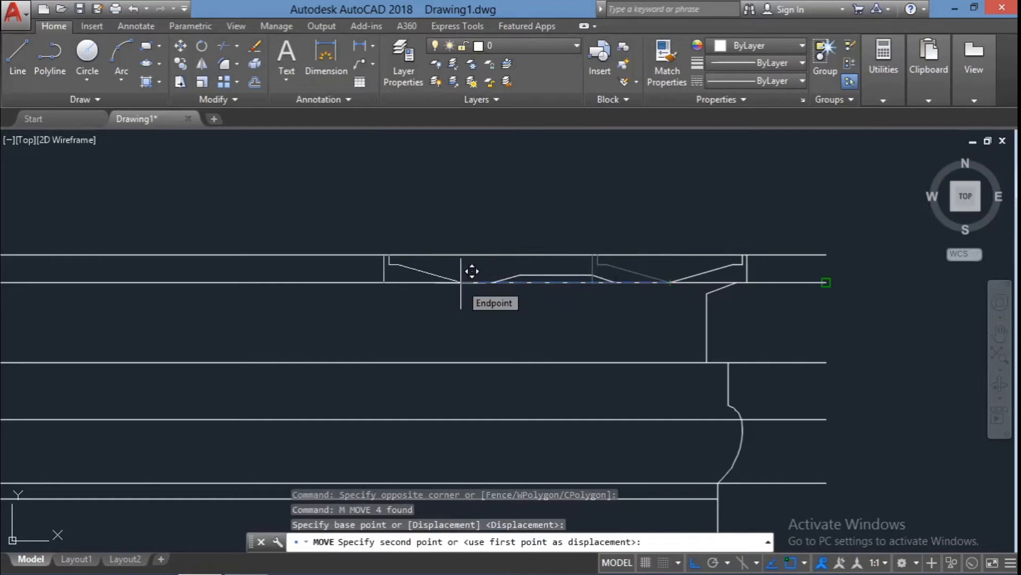
key(F8)
key(F8)
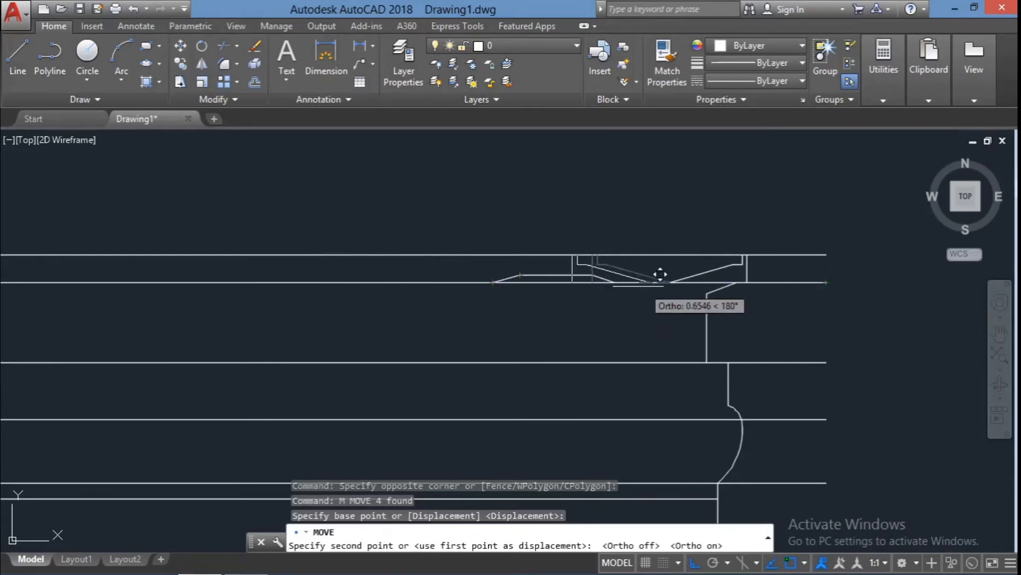
key(Escape)
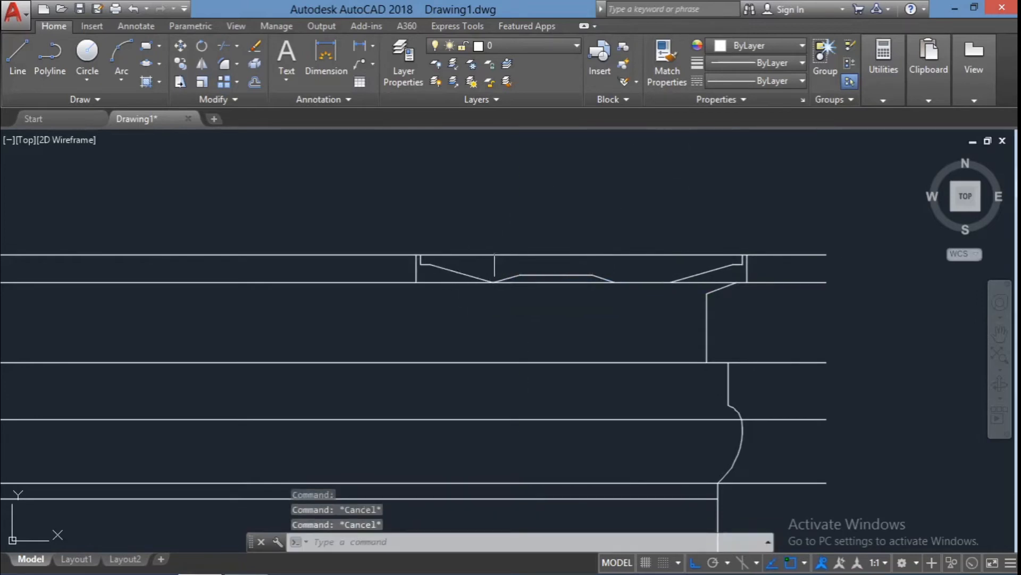
- Try to move the raised outline's left slanted segment right along the horizontal line
scroll(491, 263, up, 2)
click(519, 287)
text(m)
key(Return)
click(495, 295)
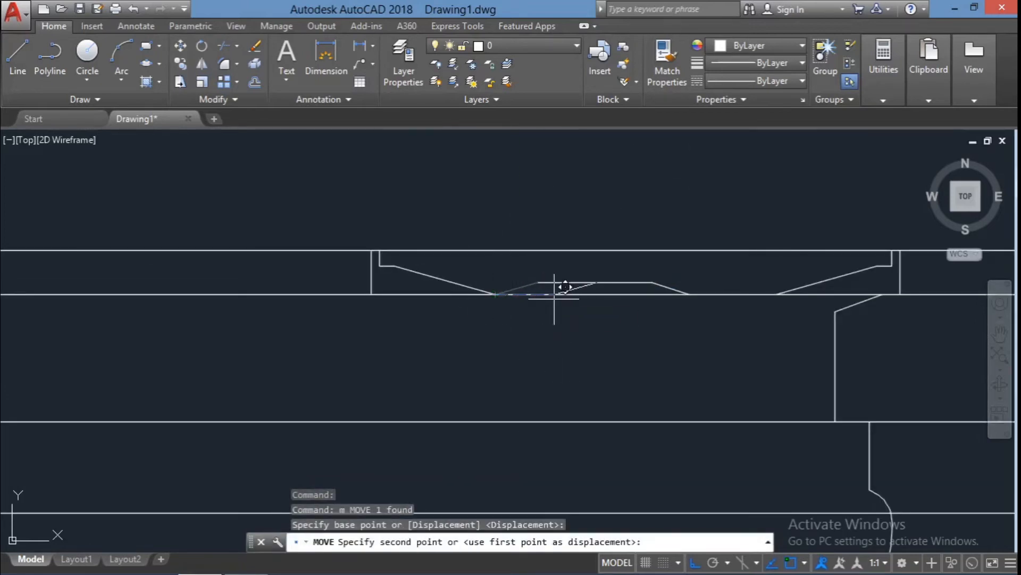
key(Return)
key(ctrl+z)
- Move the raised outline's left slanted segment right, leaving a gap between it and the mirrored slope's lower end
click(520, 289)
text(m)
key(Return)
click(495, 294)
scroll(543, 293, down, 2)
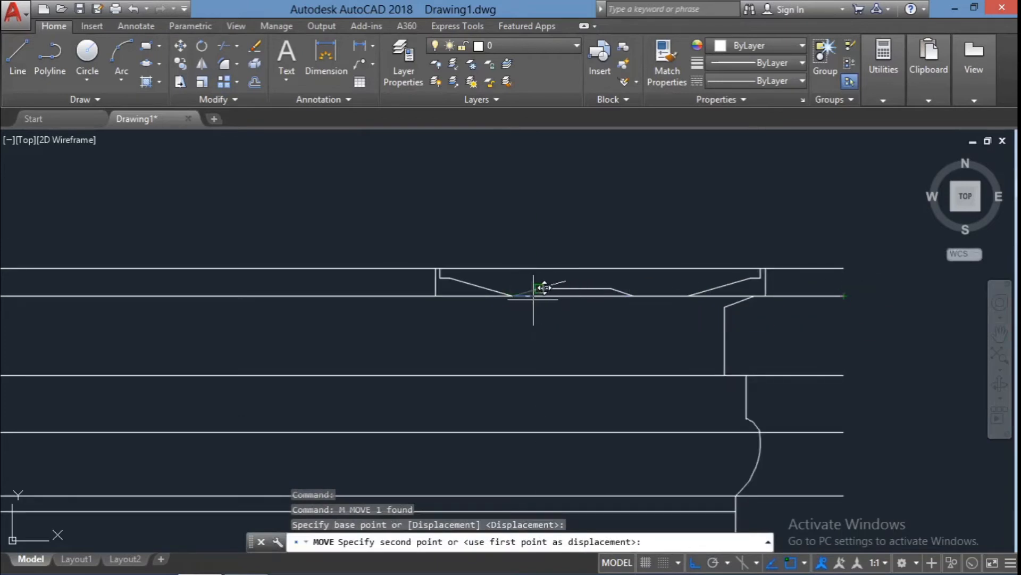
key(Return)
key(Escape)
key(Escape)
- Trim the raised outline's flat top where it projects left beyond the moved slanted segment
click(596, 303)
click(522, 263)
text(tr)
key(Return)
scroll(533, 288, up, 2)
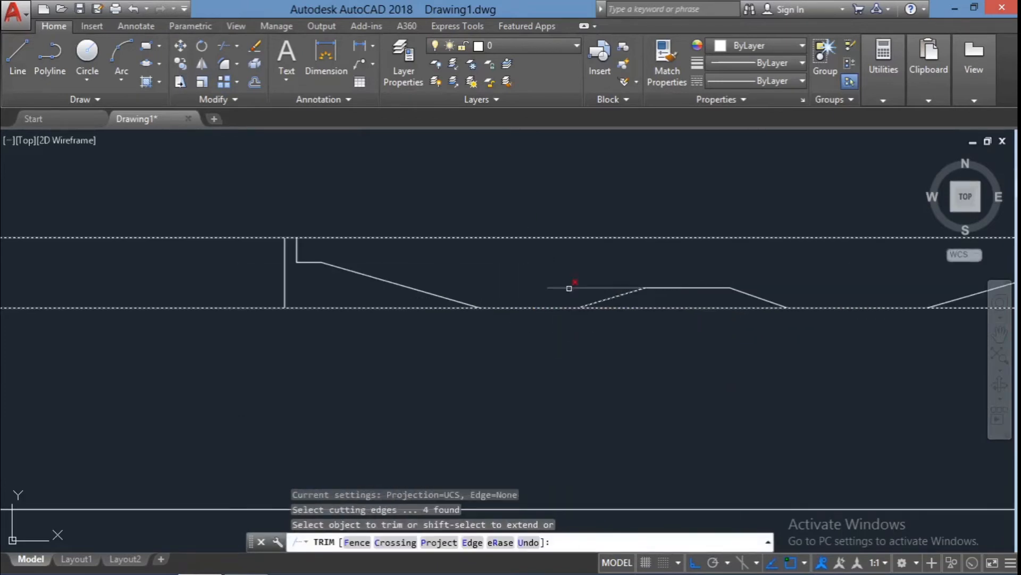
click(570, 287)
key(Escape)
key(Escape)
- Move the raised outline's flat top straight down by 0.2
click(680, 287)
text(m)
key(Return)
click(646, 288)
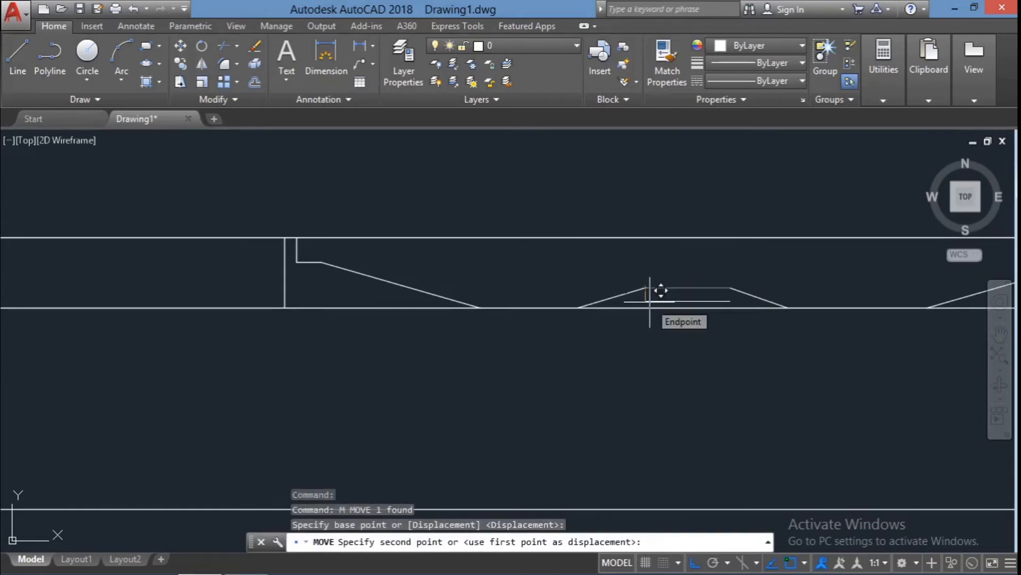
text(0.1)
key(Return)
key(Escape)
key(Escape)
- Extend both ends of the lowered flat top to the raised outline's slanted segments
click(777, 314)
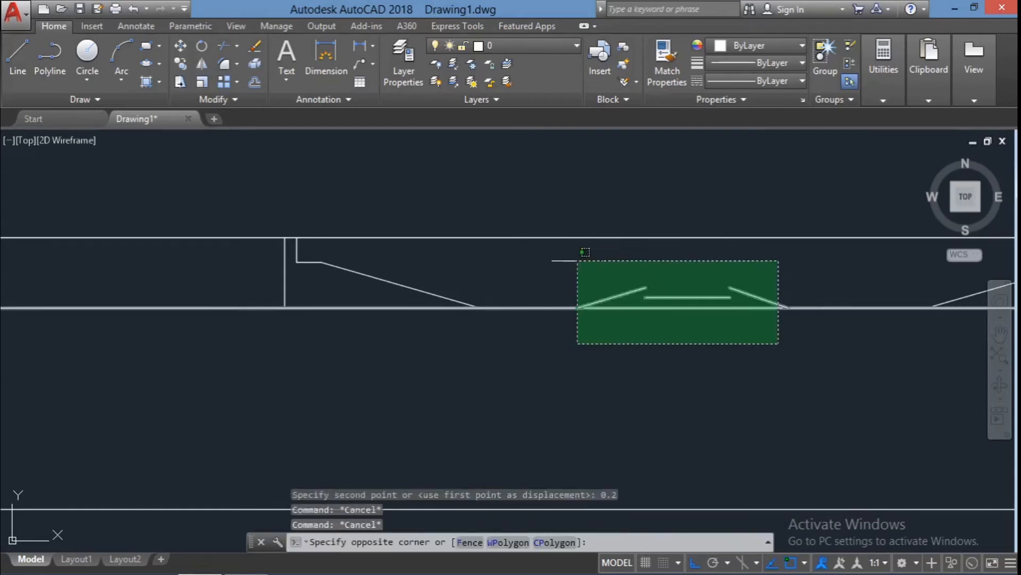
click(590, 292)
text(ex)
key(Return)
click(702, 297)
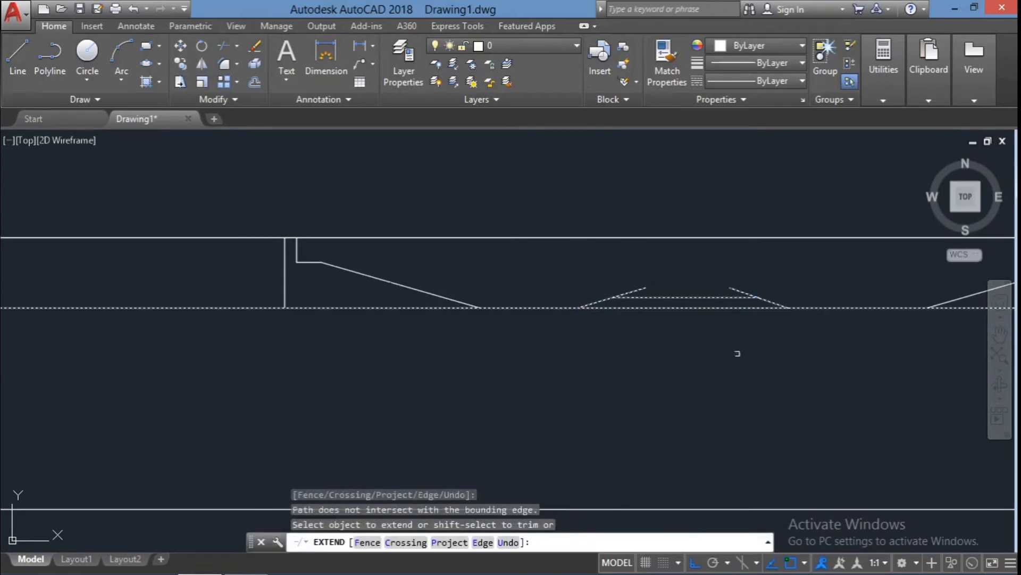
key(Escape)
key(Escape)
- Trim the two slanted segments where they project above the lowered flat top
click(739, 355)
click(618, 270)
text(tr)
click(638, 290)
click(741, 291)
key(Escape)
key(Escape)
scroll(678, 330, down, 5)
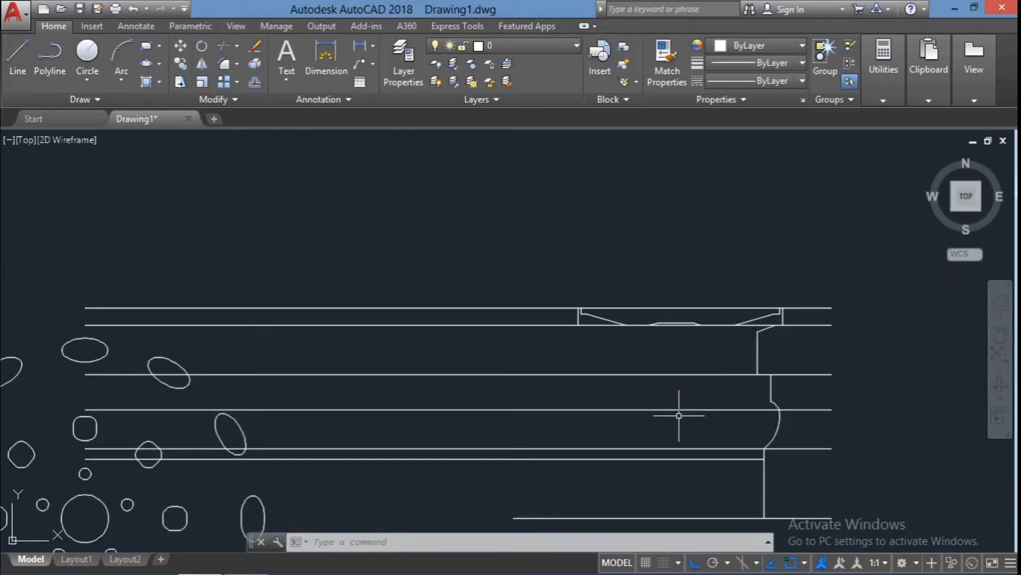
text(l)
key(Return)
scroll(581, 326, up, 2)
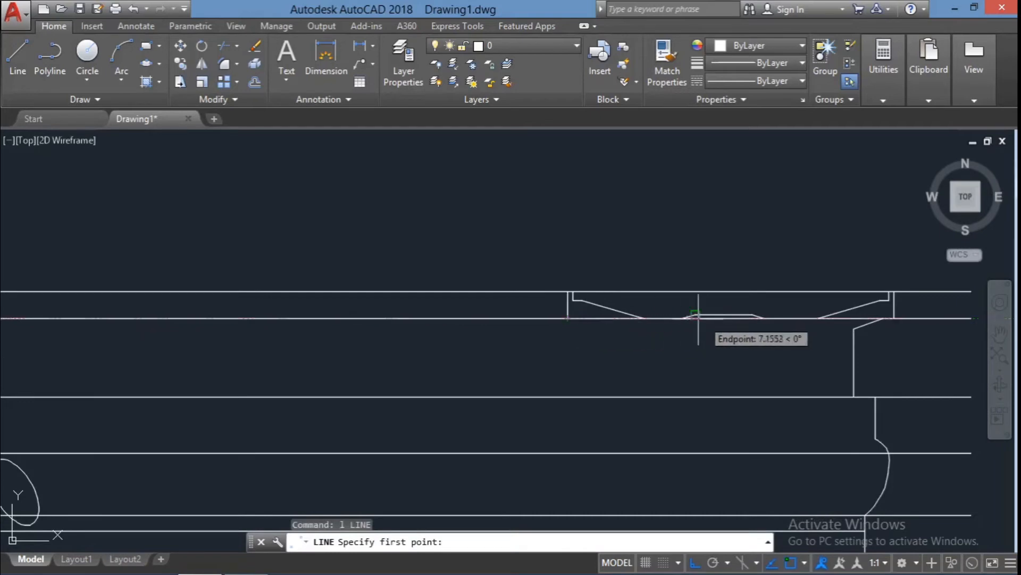
click(570, 318)
key(Escape)
key(Escape)
- Draw a 0.3 long vertical line downward from the second horizontal line, just inside the rim's left wall
text(L)
key(Return)
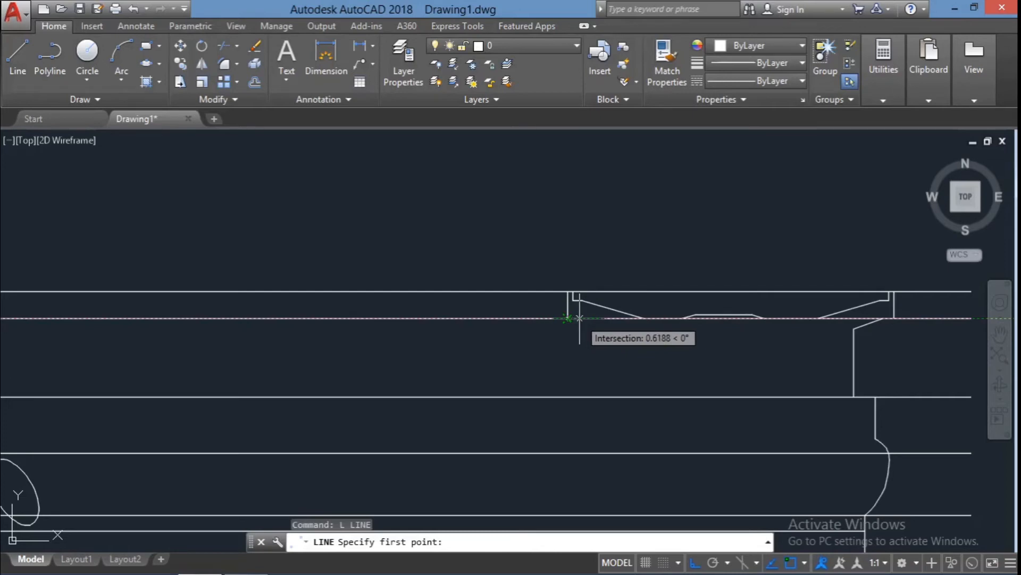
click(580, 319)
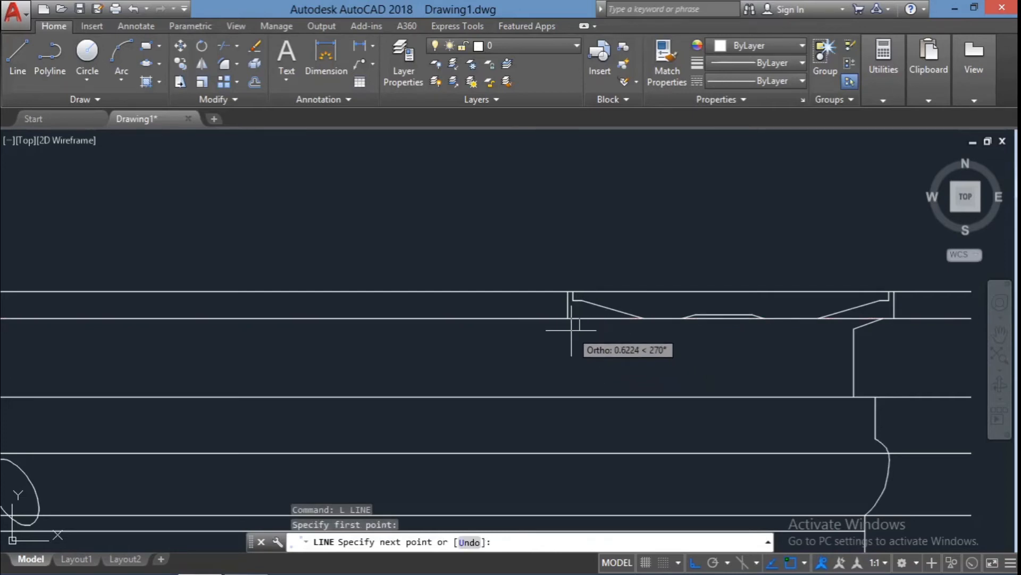
text(0.3)
key(Return)
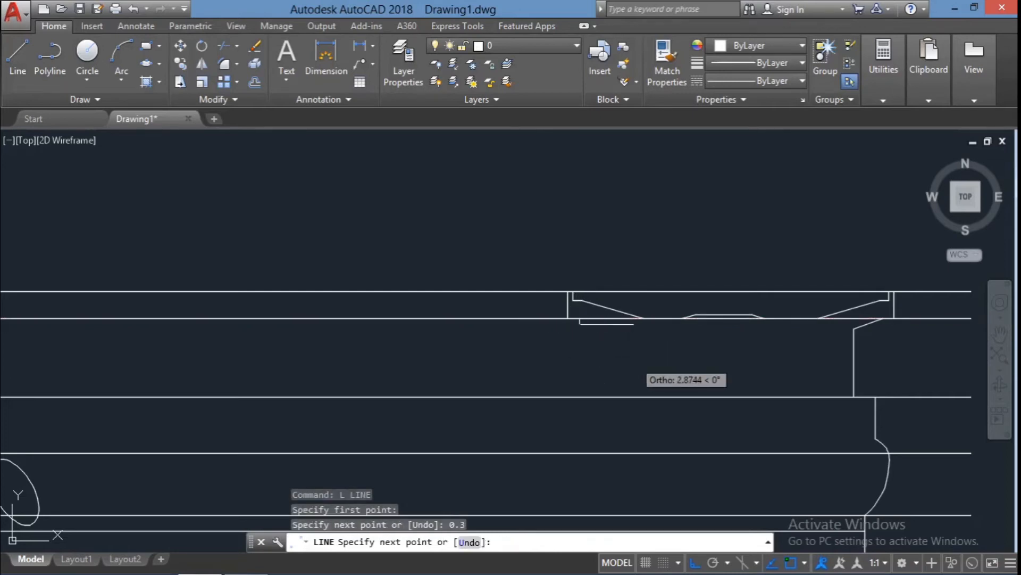
key(Escape)
- Draw a shallow three-point arc from the short vertical line's lower end to beyond the profile's right side wall
click(121, 57)
click(579, 324)
scroll(716, 376, down, 2)
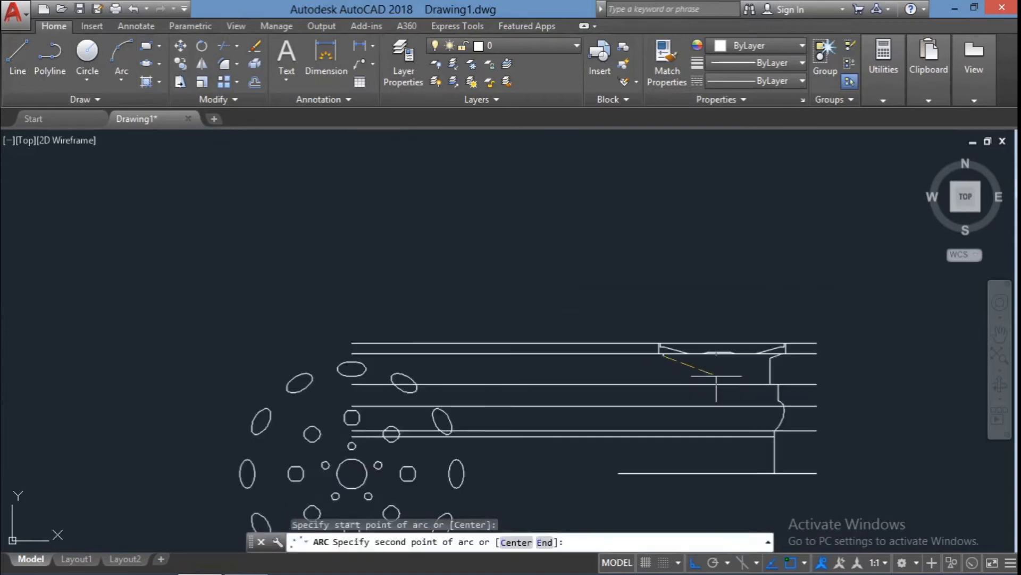
click(747, 362)
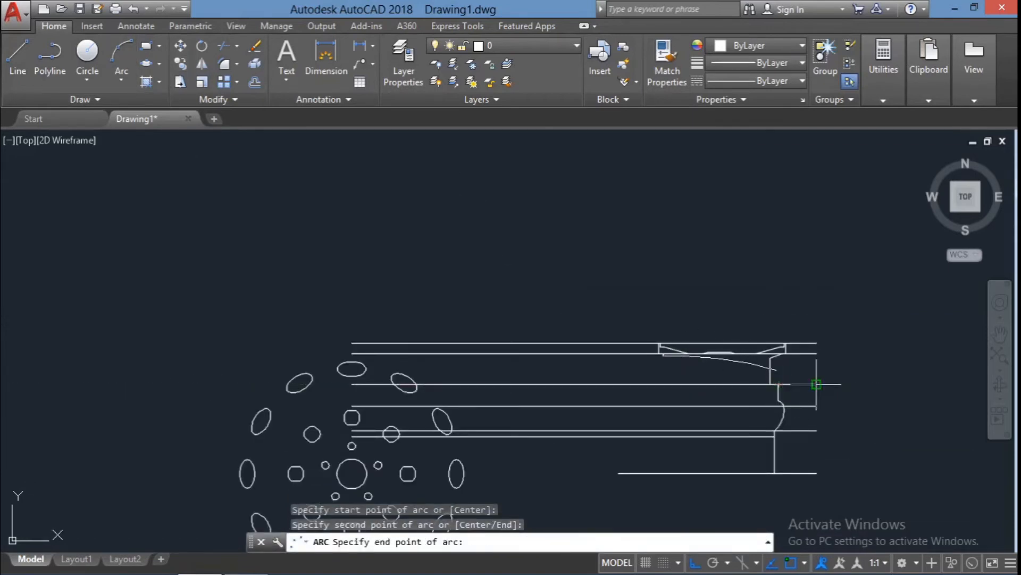
click(805, 367)
key(Escape)
key(Escape)
- Trim the shallow arc where it projects past the profile's upper vertical wall
click(802, 394)
click(736, 338)
text(tr)
key(Return)
click(789, 366)
key(Escape)
key(Escape)
key(Escape)
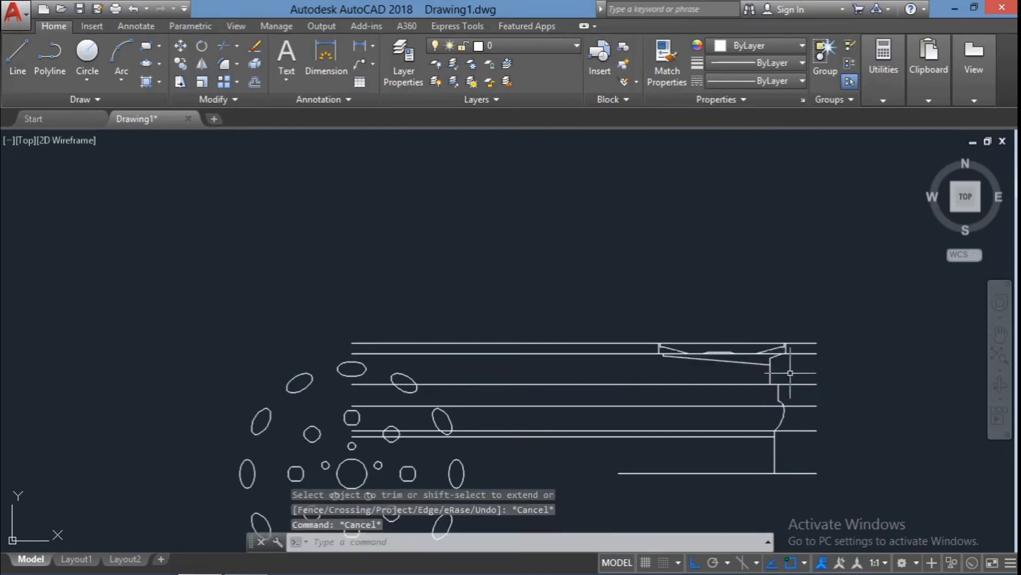
- Draw a steep three-point arc from near the shallow arc's right end down across the horizontal lines to below the base line
click(114, 51)
scroll(705, 362, up, 3)
click(671, 360)
scroll(671, 360, down, 3)
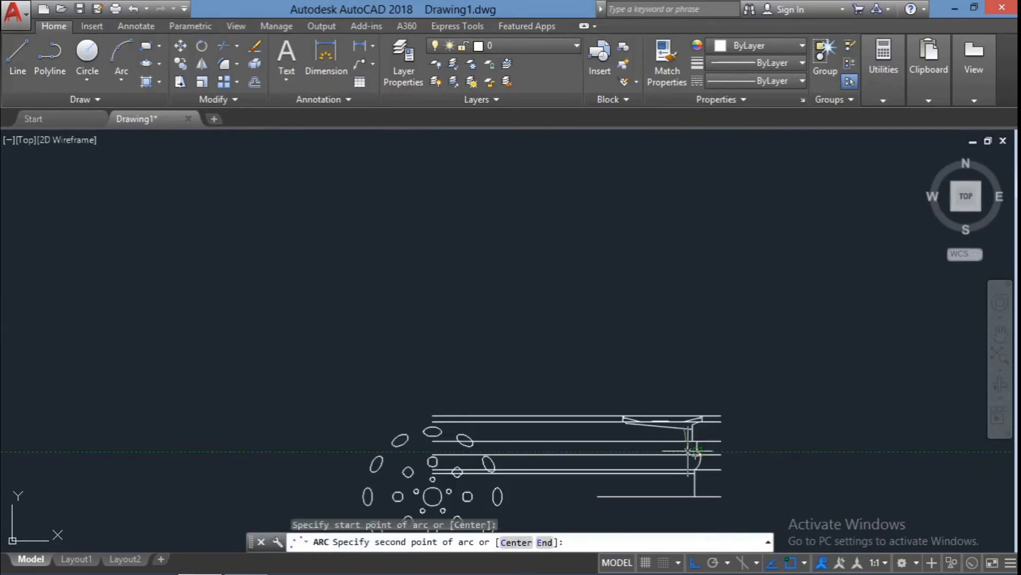
scroll(712, 453, up, 2)
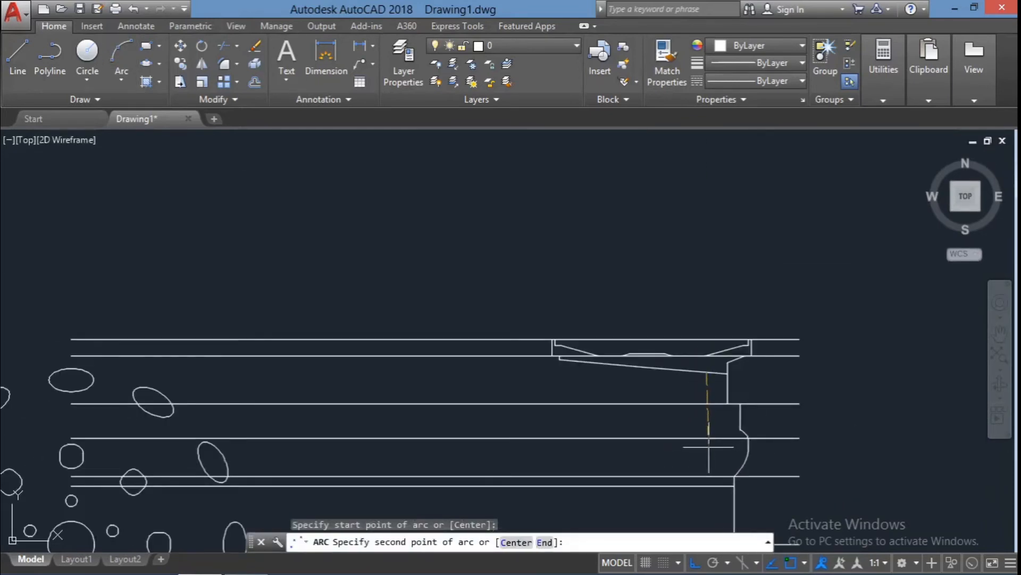
click(724, 453)
scroll(658, 524, down, 4)
middle_drag(772, 468, 798, 285)
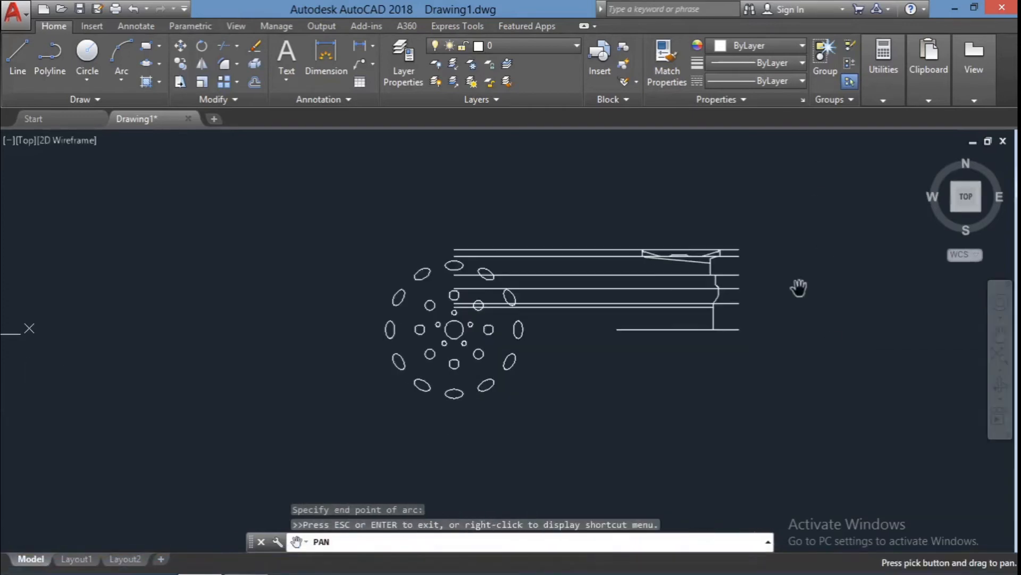
scroll(679, 342, up, 4)
scroll(733, 356, up, 1)
click(730, 360)
key(Escape)
key(Escape)
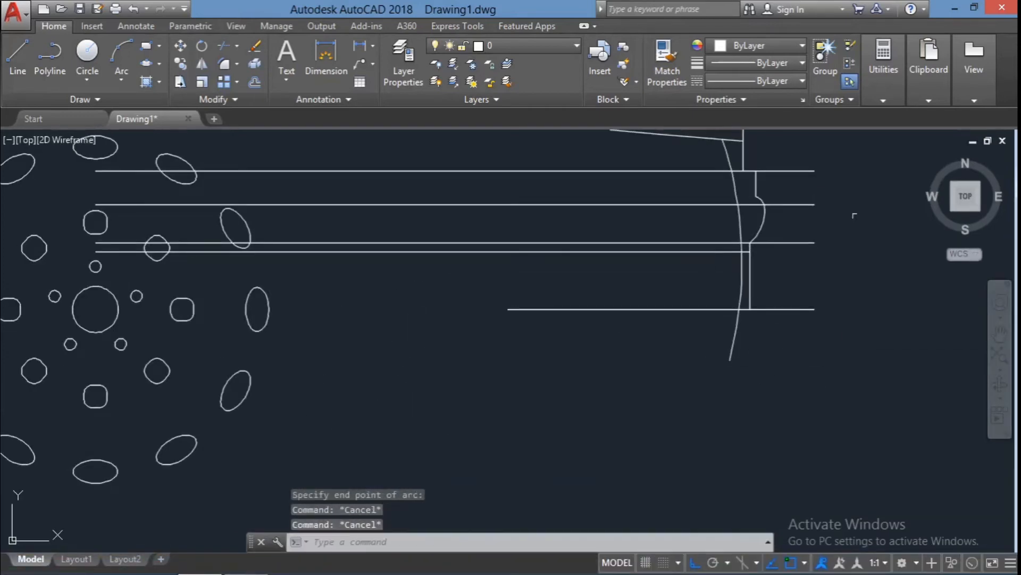
- Draw a vertical line from the lowest projected horizontal line down past the base line, inside the profile's lower wall
scroll(859, 247, down, 2)
middle_drag(864, 246, 811, 336)
scroll(770, 301, up, 4)
scroll(741, 306, down, 2)
key(Escape)
key(Escape)
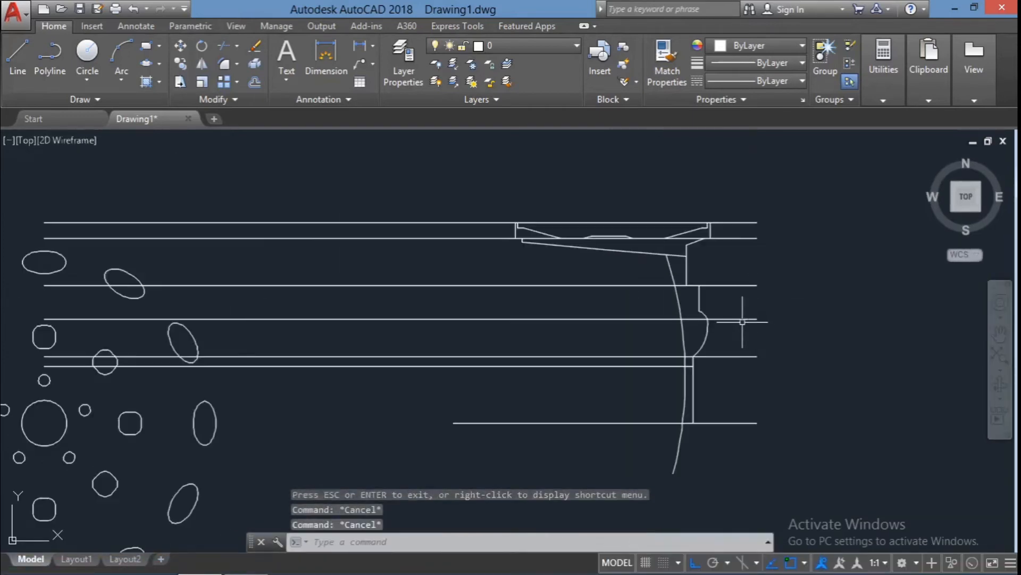
text(l)
key(Return)
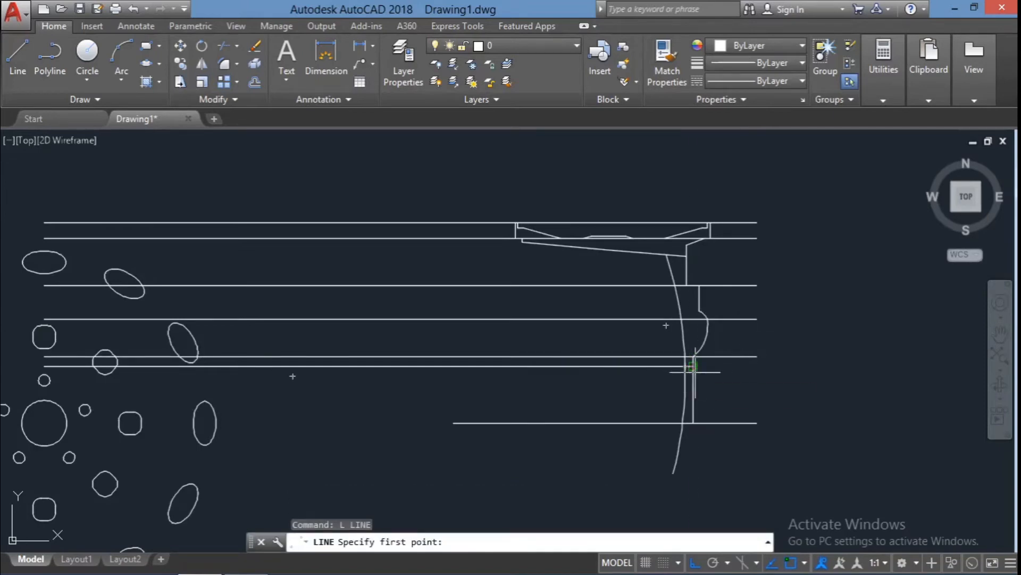
click(669, 366)
click(671, 468)
key(Escape)
key(Escape)
key(Escape)
scroll(657, 353, up, 2)
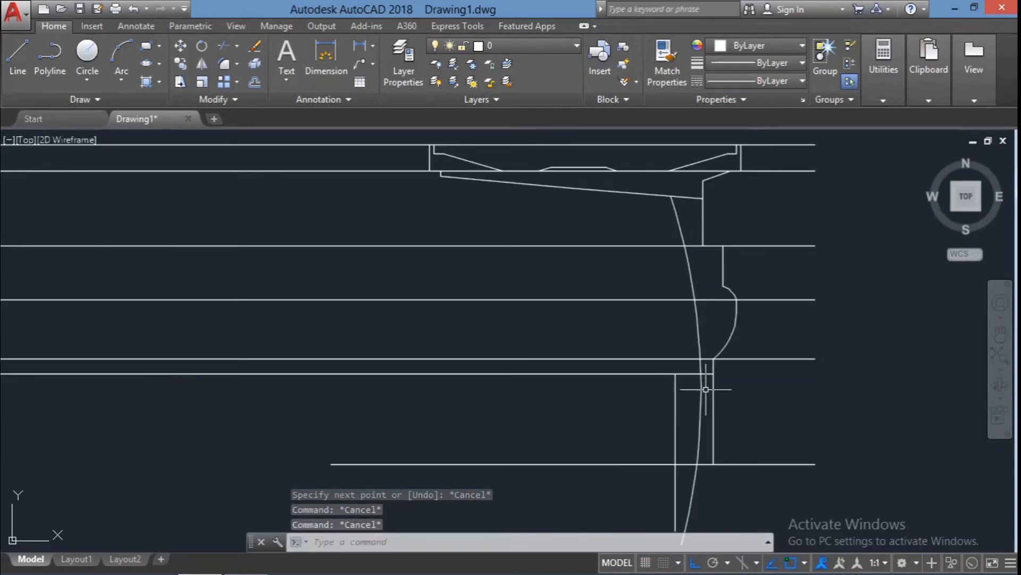
click(121, 56)
click(675, 374)
key(Escape)
key(Escape)
- Draw a second three-point arc from the lowest projected line, just right of the new vertical line, up to the steep arc's upper end
click(121, 56)
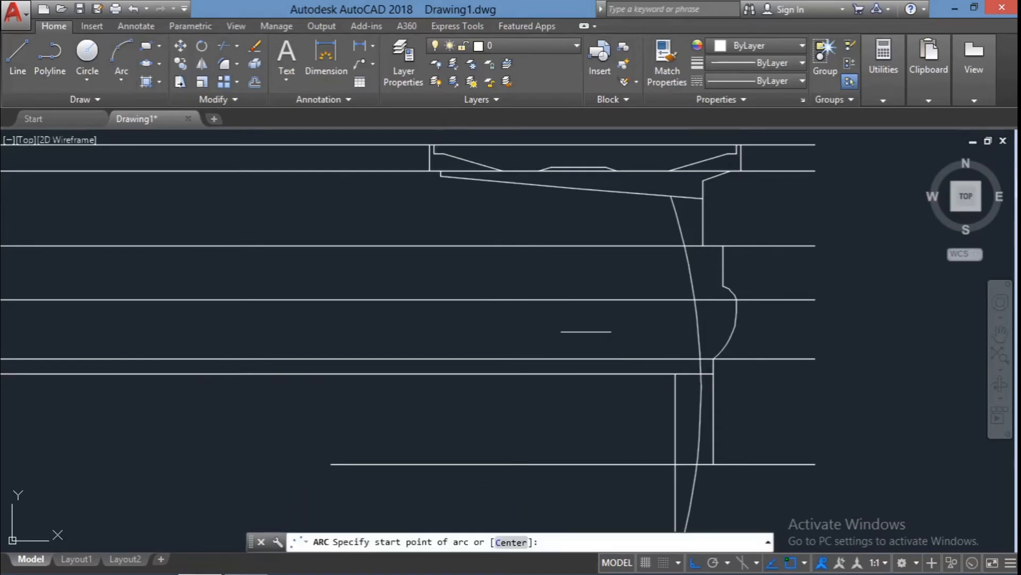
click(686, 373)
click(693, 291)
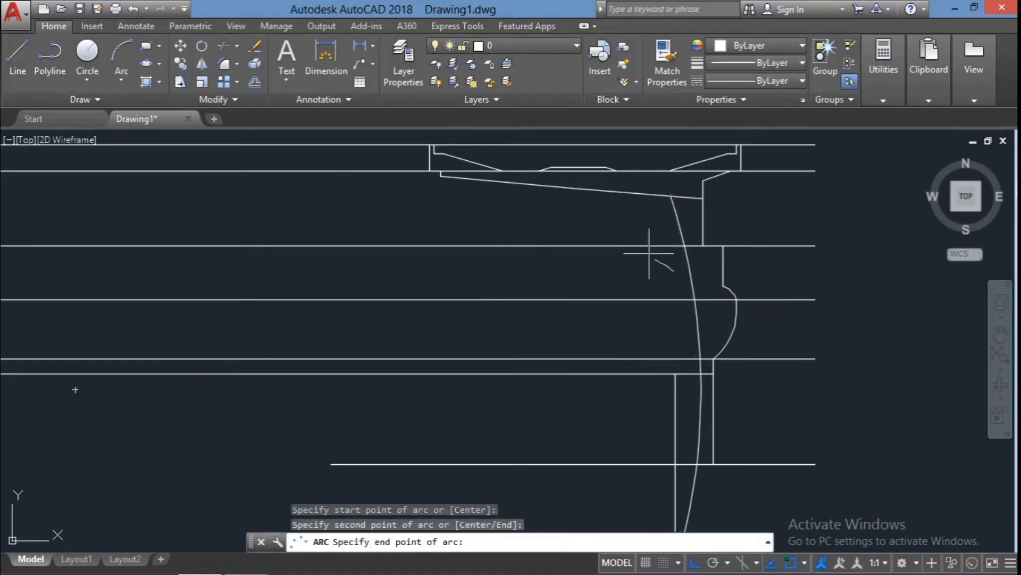
key(Escape)
key(Escape)
key(Escape)
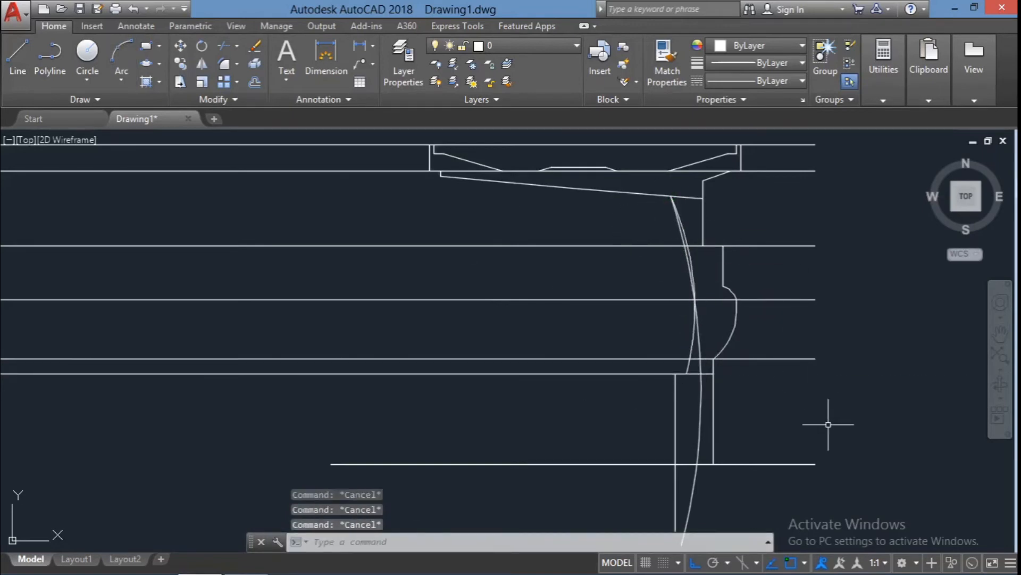
- Trim the second horizontal line beneath the recess's left slope and beneath the raised outline
scroll(828, 424, down, 1)
click(844, 472)
click(558, 189)
text(tr)
key(Return)
scroll(607, 280, up, 2)
click(583, 268)
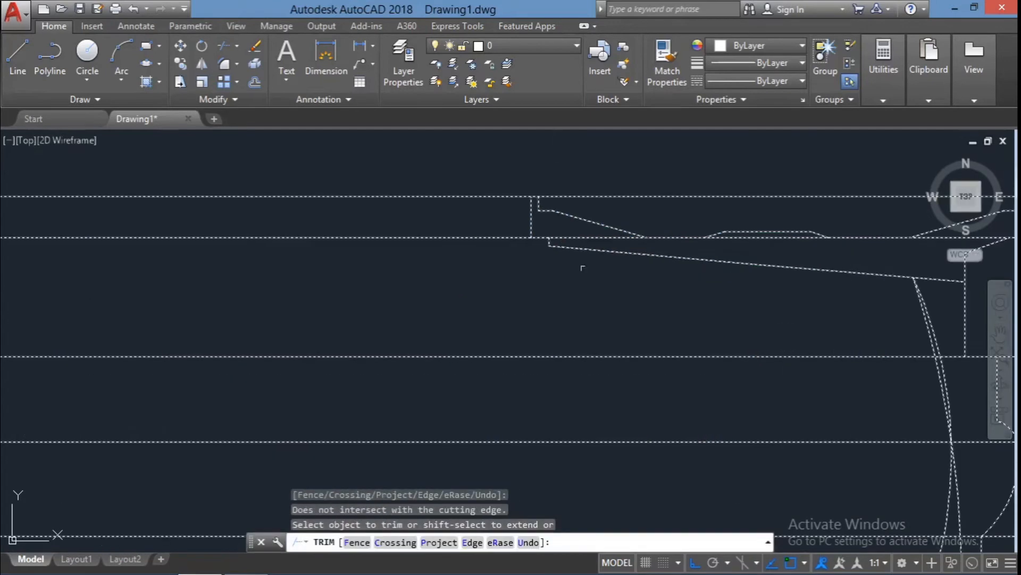
click(601, 237)
click(772, 238)
- Trim the second horizontal line beneath the right slope and the top line between the rims and left of the profile
scroll(862, 267, down, 2)
click(893, 251)
scroll(942, 239, up, 3)
click(900, 237)
click(479, 238)
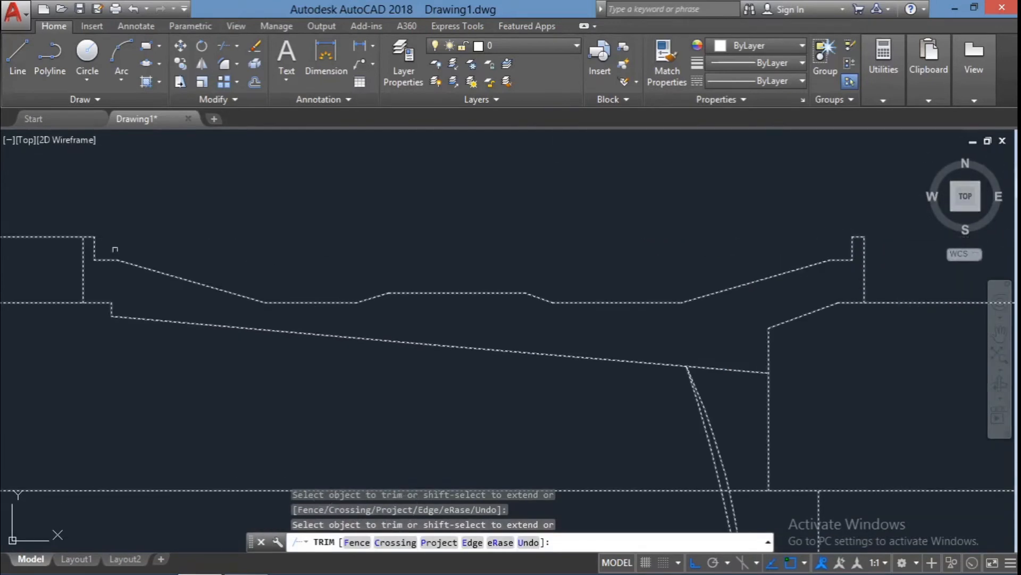
click(48, 237)
scroll(783, 422, down, 1)
- Trim the horizontal lines where they cross the profile between the inner arc and the outer stepped side
scroll(787, 467, up, 4)
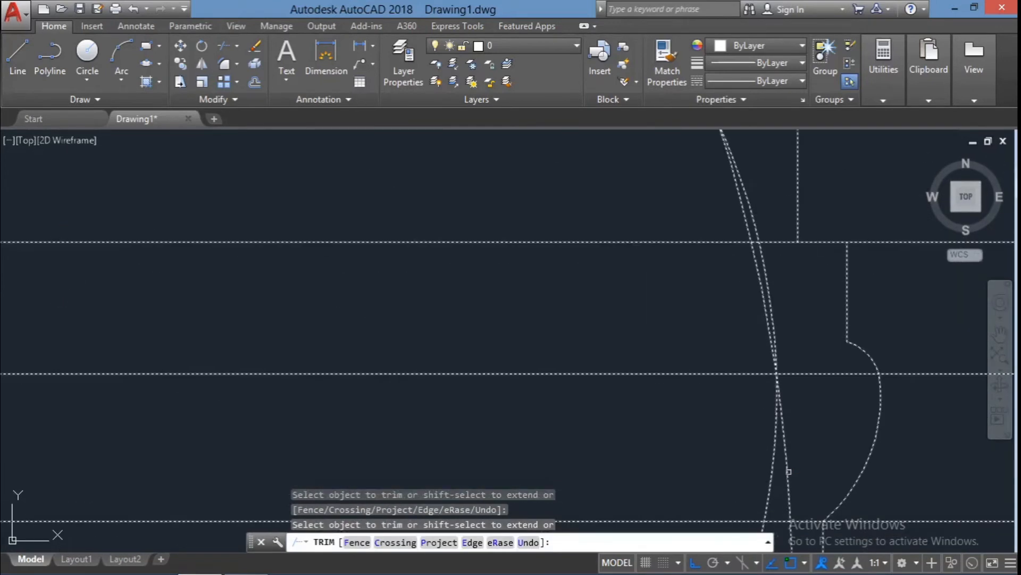
scroll(788, 344, down, 4)
scroll(777, 279, up, 2)
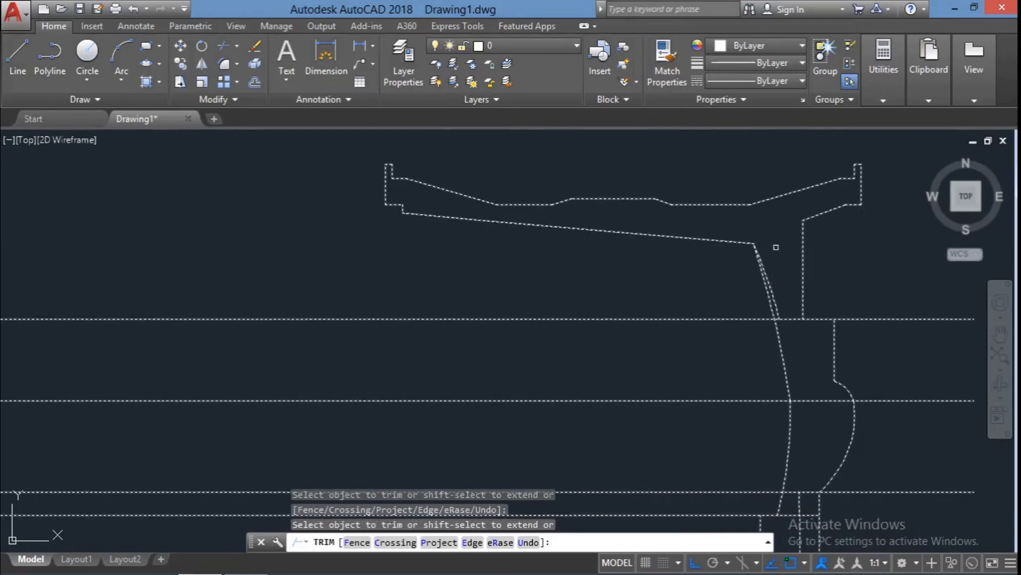
scroll(770, 256, up, 4)
scroll(771, 272, down, 4)
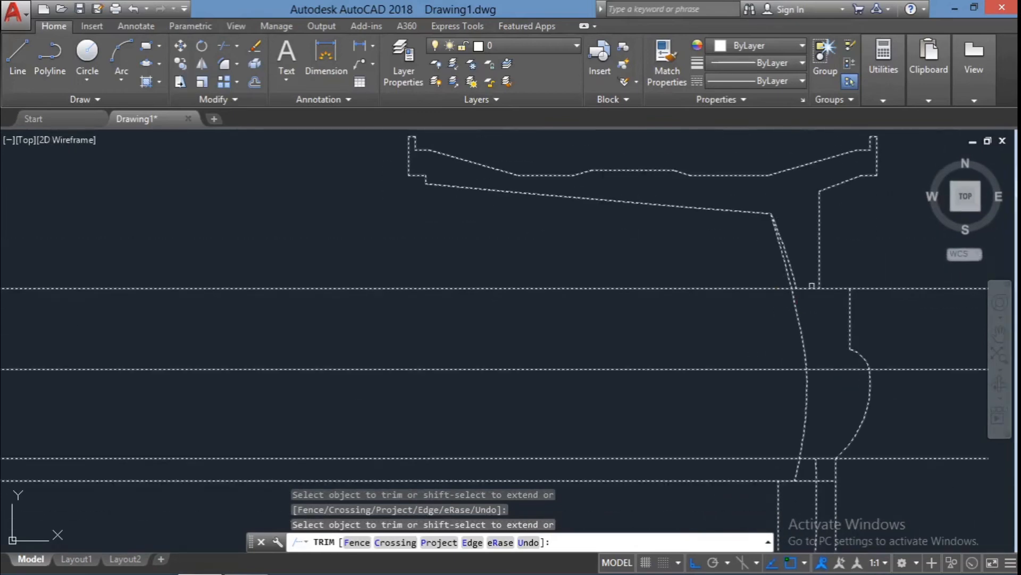
click(853, 368)
scroll(884, 394, down, 1)
scroll(859, 474, up, 2)
click(829, 372)
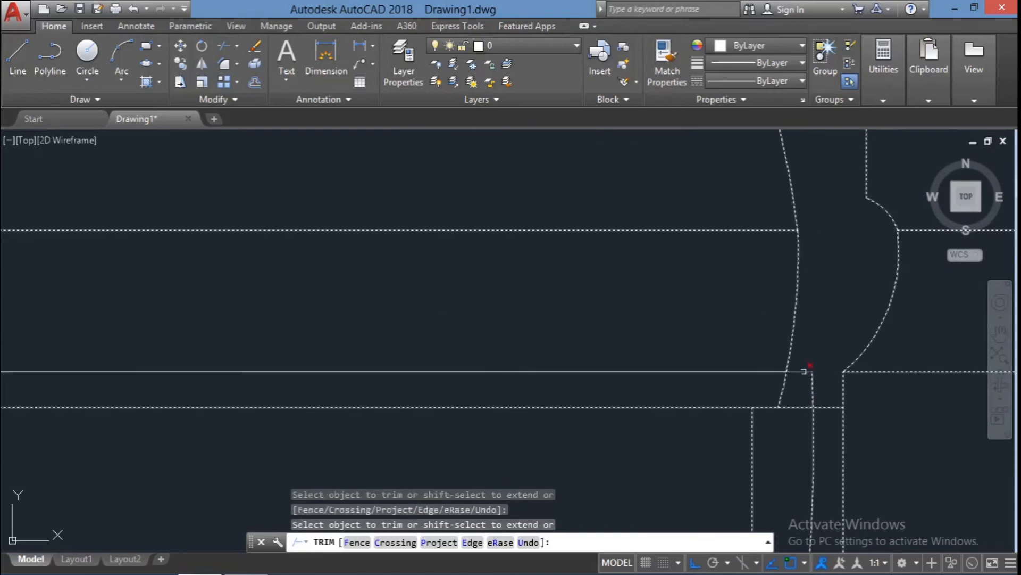
click(805, 372)
- Trim the first steep arc inside the lower leg and the lowest projected line crossing the leg's top
click(813, 383)
scroll(814, 383, down, 2)
click(814, 443)
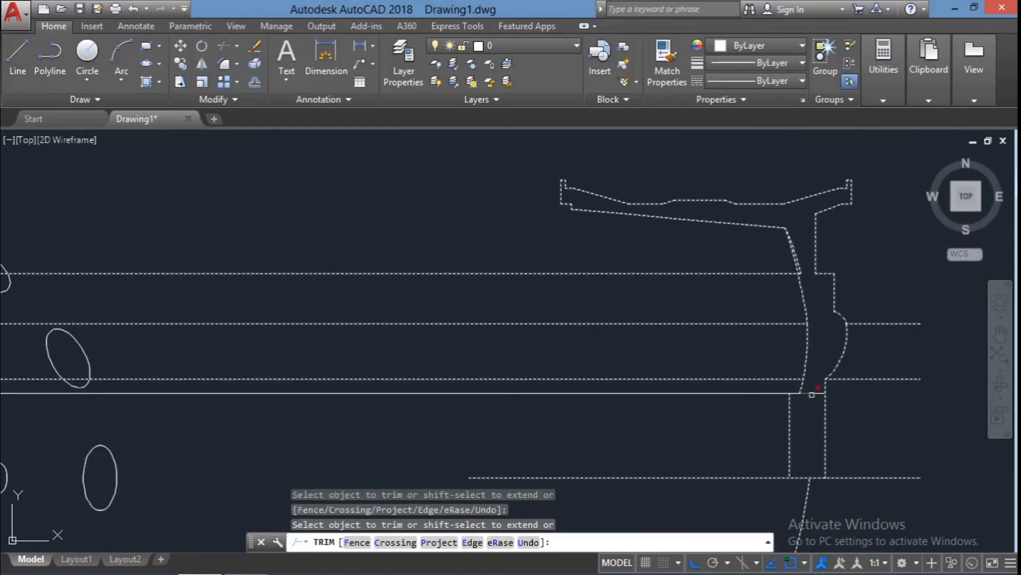
click(795, 392)
key(Escape)
key(Escape)
- Erase the two leftover horizontal segments to the right of the profile's bulge
click(954, 443)
click(875, 309)
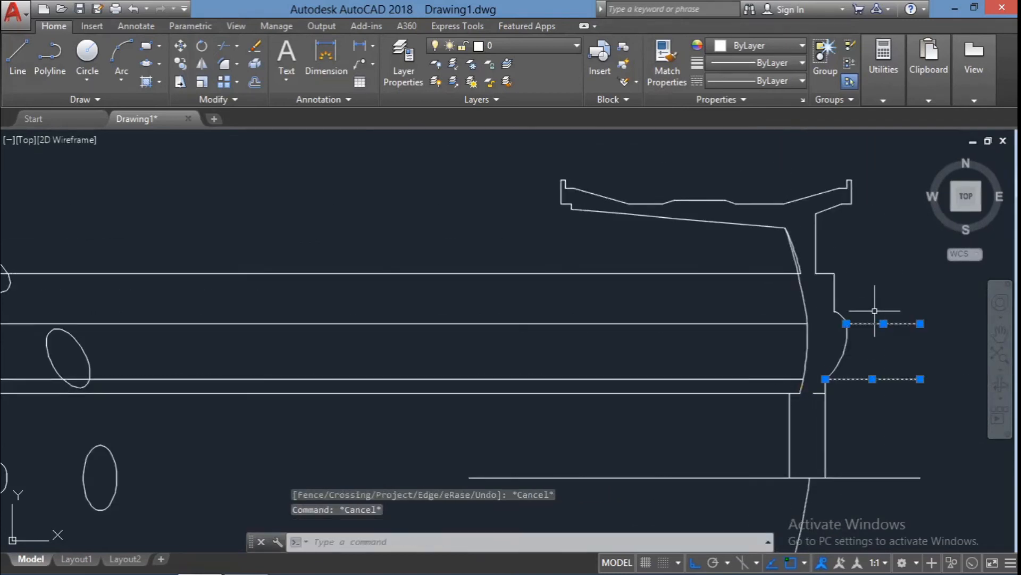
key(Delete)
- Trim the short stub at the leg's top right and the base line's projections on both sides of the leg
click(867, 501)
click(736, 364)
text(tr)
click(820, 394)
click(840, 477)
click(771, 477)
key(Escape)
key(Escape)
- Erase the leftover arc piece below the leg's base
click(822, 506)
click(760, 488)
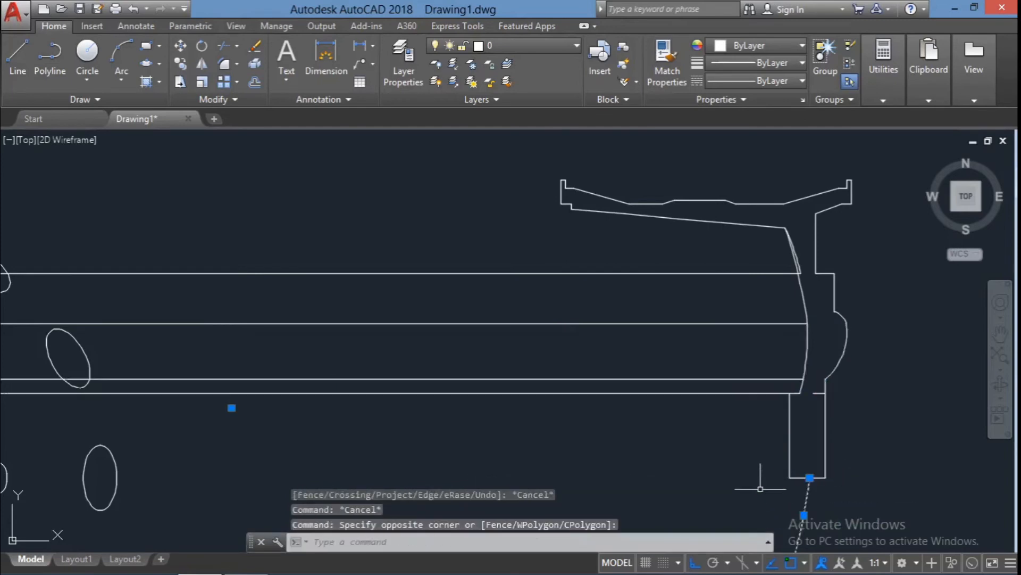
key(Delete)
- Try to erase the four remaining horizontal lines to the left of the profile
click(730, 433)
click(654, 273)
key(Delete)
key(ctrl+z)
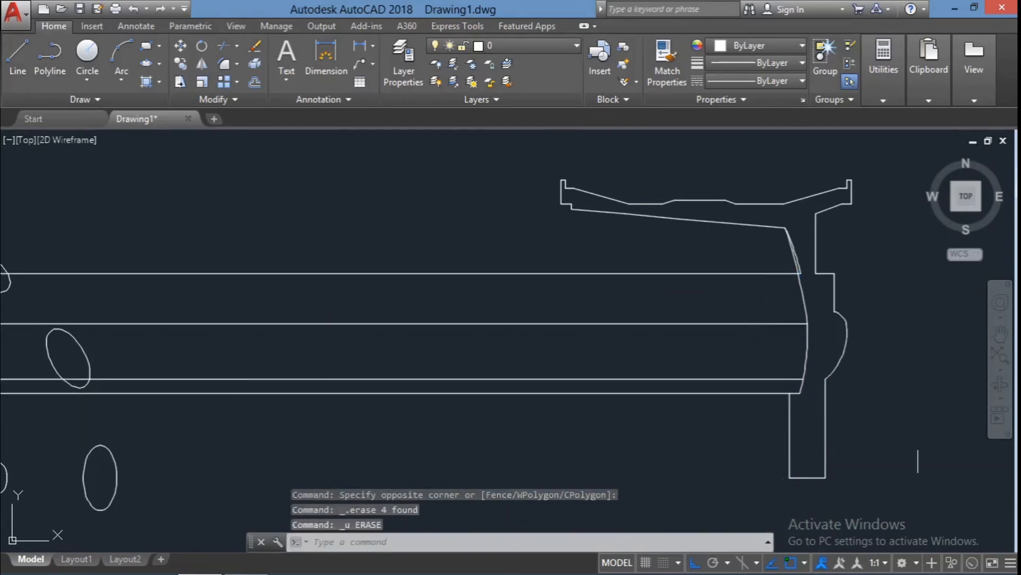
- Trim the lowest projected horizontal line to the left of the leg
text(tr)
scroll(790, 387, up, 1)
click(771, 397)
key(Escape)
key(Escape)
key(Escape)
click(909, 452)
click(681, 181)
scroll(682, 181, down, 2)
key(t)
key(Escape)
key(Escape)
key(Escape)
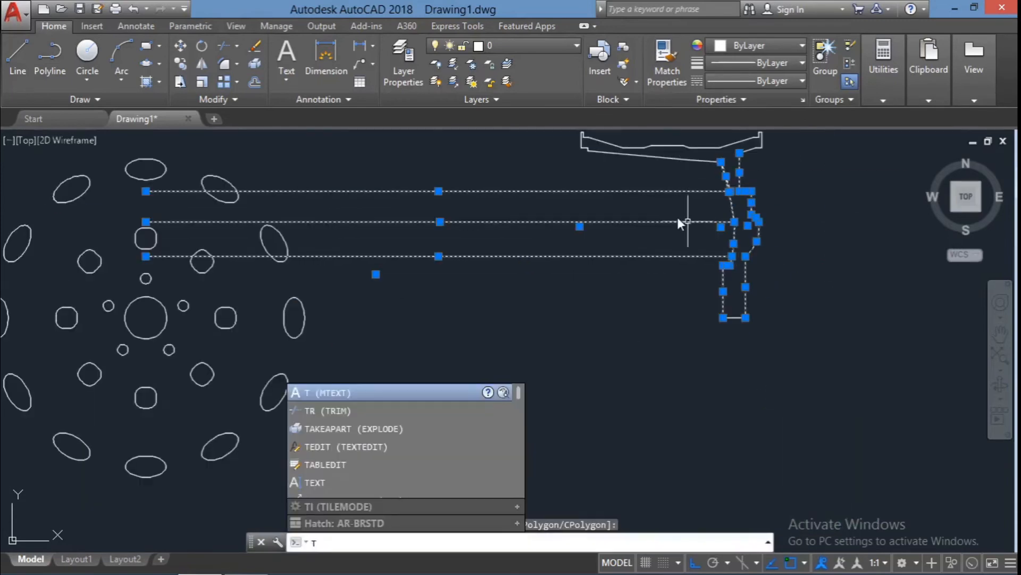
- Erase the remaining projected horizontal lines beside the profile and the leftover duplicate line at the leg's upper inner edge
click(564, 318)
click(479, 165)
key(Delete)
scroll(589, 258, down, 1)
scroll(684, 212, up, 3)
click(659, 221)
key(Delete)
scroll(777, 274, down, 1)
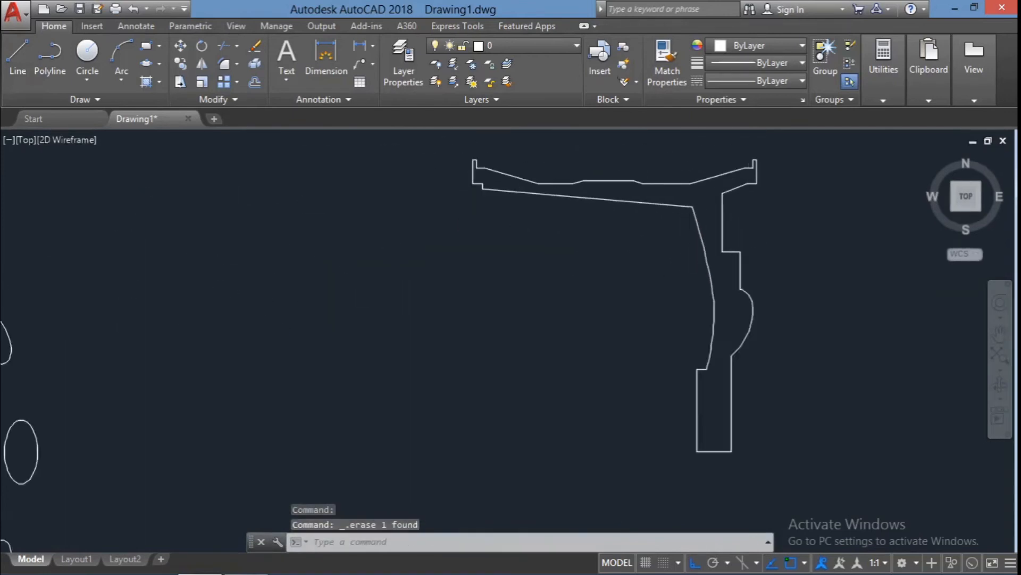
- Fillet the outer corner of the step on the leg's right side with a radius of 0.4
scroll(660, 166, down, 1)
scroll(677, 191, up, 4)
text(fil)
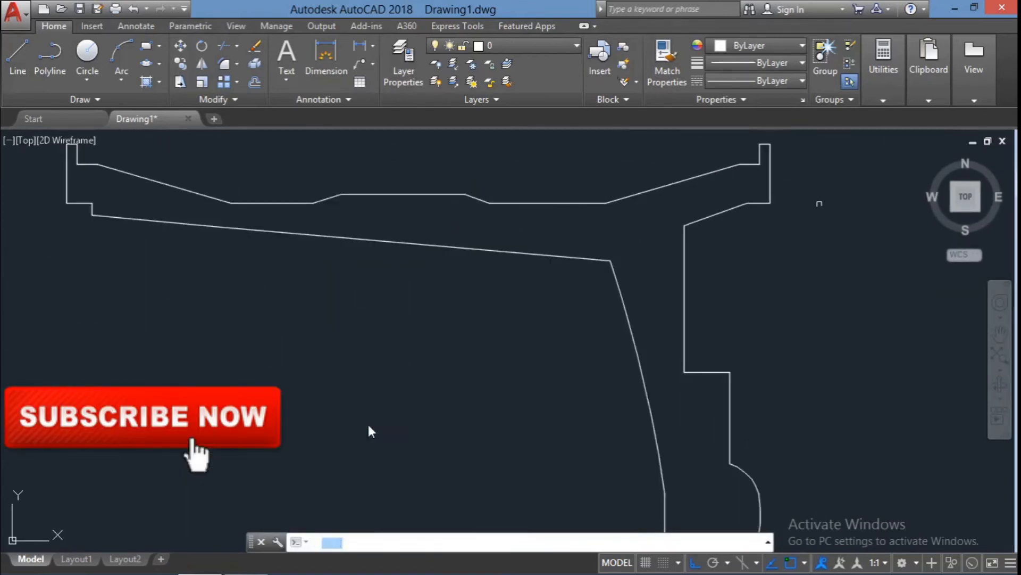
key(Return)
click(562, 542)
text(0.4)
key(Return)
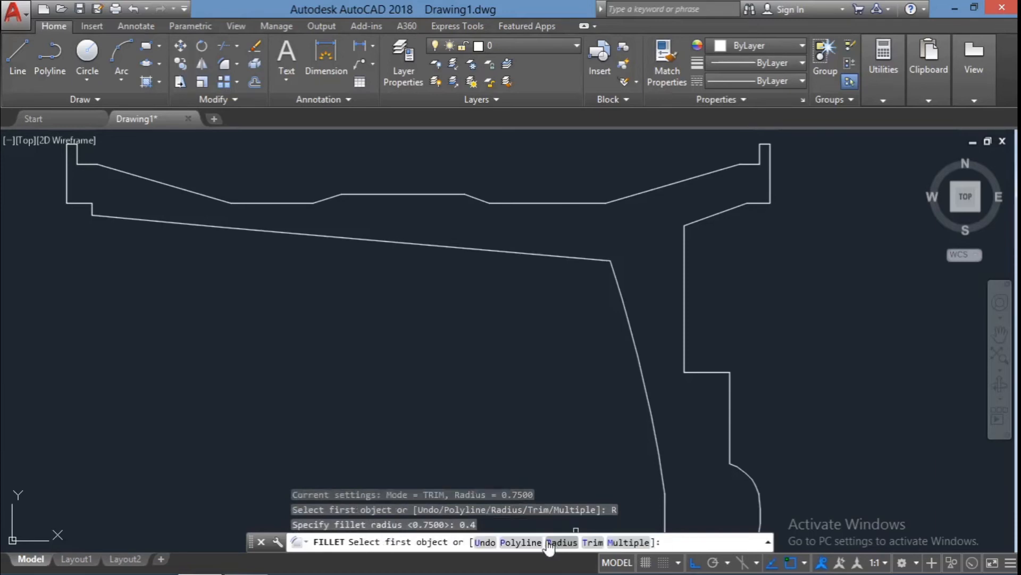
click(729, 388)
click(715, 372)
scroll(765, 411, down, 3)
scroll(769, 395, up, 5)
- Fillet the step's inner corner, the corner below the right flange and the rim-to-leg inner corner with the same 0.4 radius
key(Return)
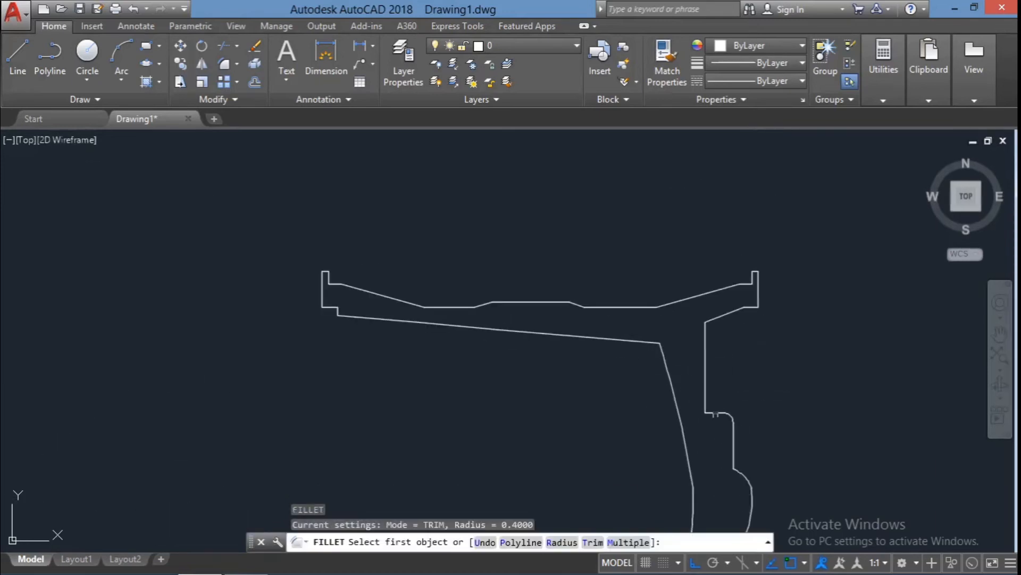
click(718, 412)
click(705, 396)
key(Return)
click(705, 341)
click(724, 314)
key(Return)
click(651, 342)
click(666, 365)
scroll(670, 365, down, 4)
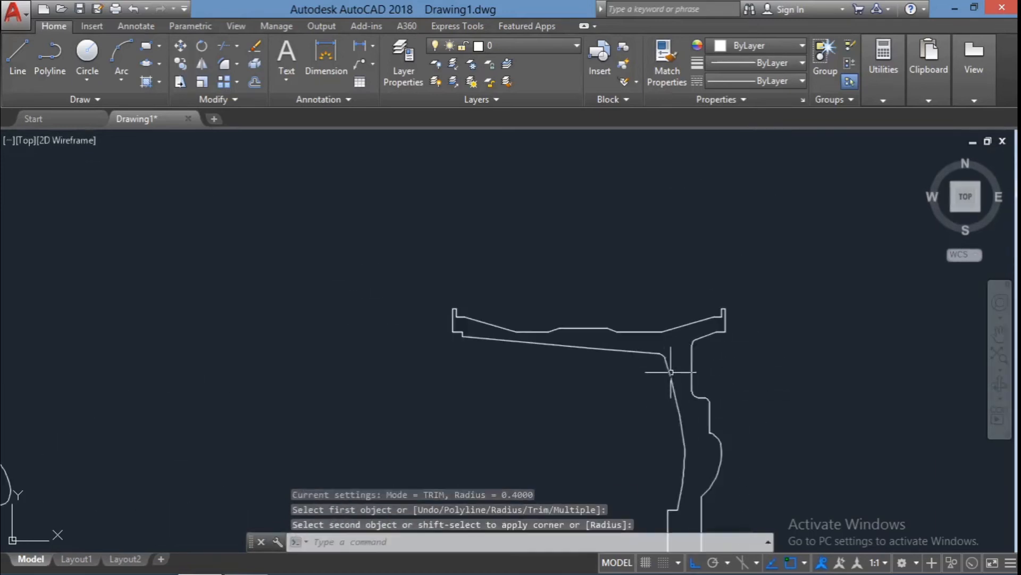
- Fillet both ends of the leg's right-hand bulge and the corner where the inner curve meets the base ledge, radius 0.4
scroll(681, 456, up, 4)
key(Return)
click(736, 349)
click(723, 328)
key(Return)
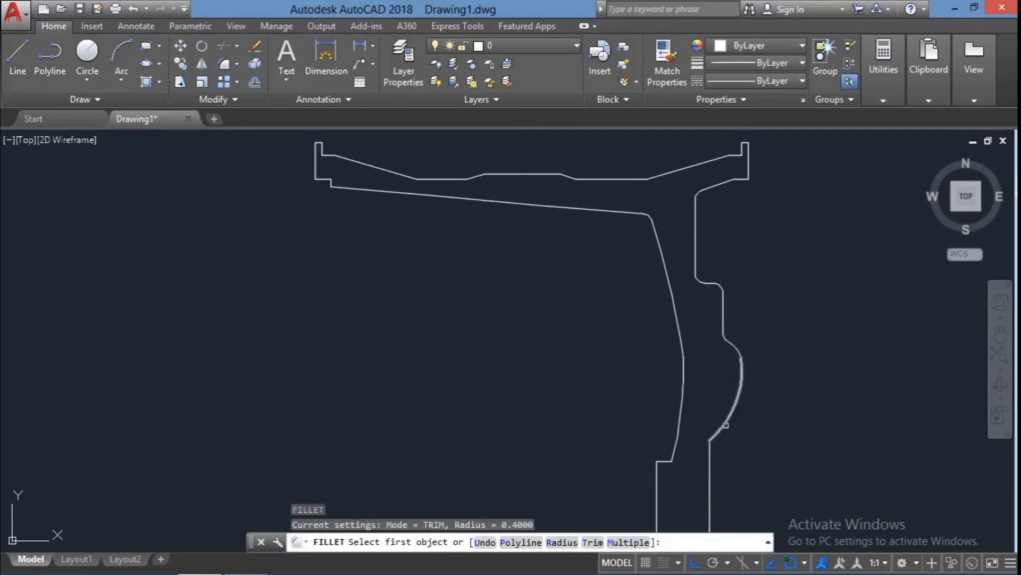
click(725, 425)
click(710, 455)
key(Return)
click(673, 455)
click(666, 461)
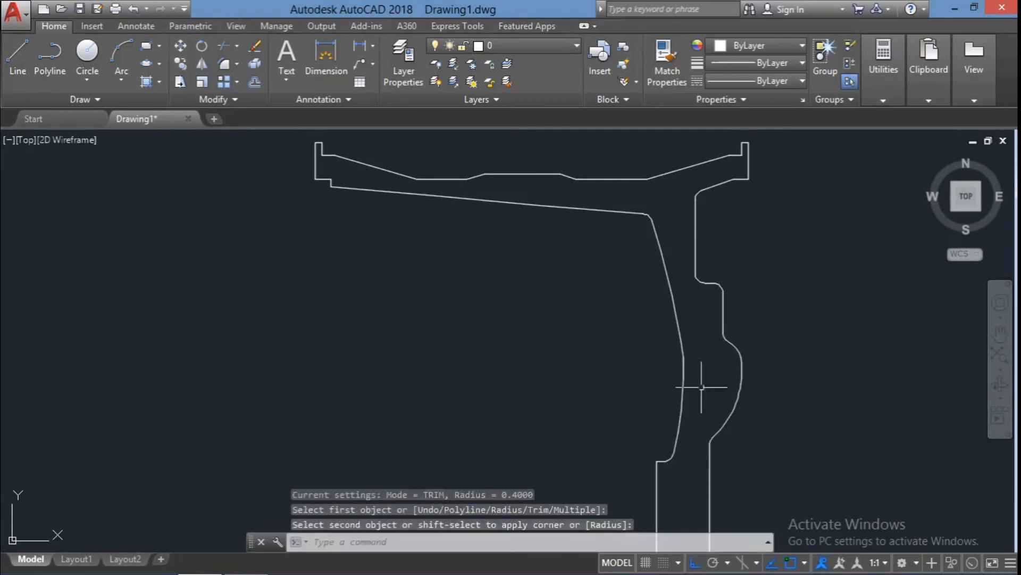
- Try to fillet the small step under the rim's left end with the 0.4 radius
scroll(633, 332, up, 8)
scroll(680, 363, down, 4)
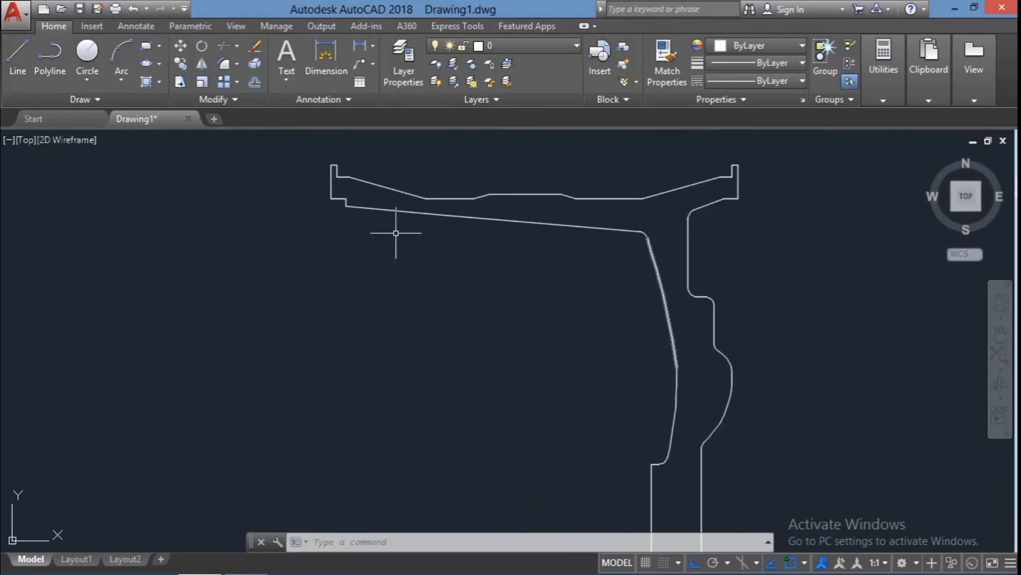
scroll(399, 228, up, 6)
key(Return)
click(415, 232)
click(418, 243)
scroll(431, 282, down, 3)
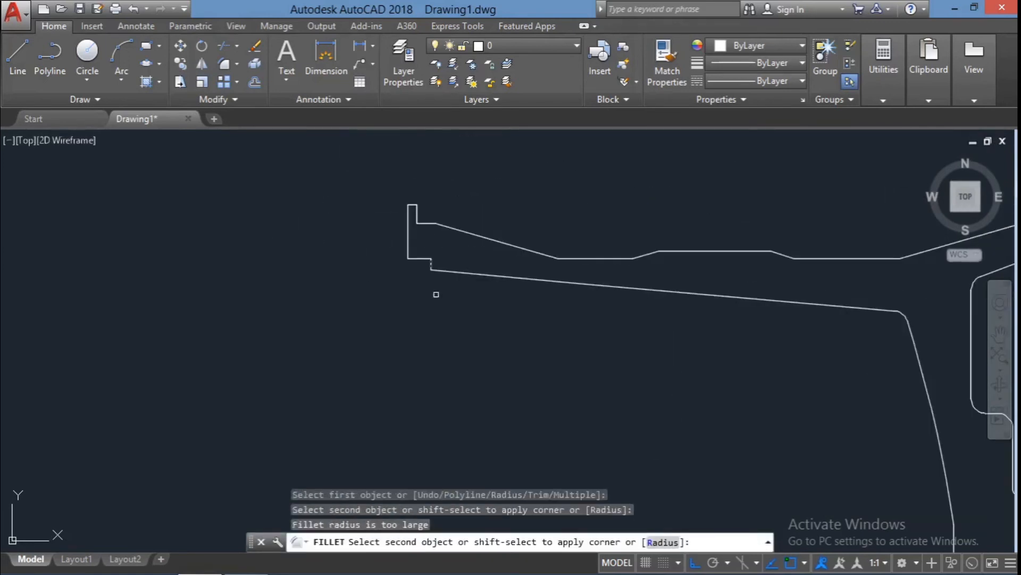
key(Escape)
key(Escape)
- Set the fillet radius to 0.15 and round both corners of the small step under the rim's left end
key(Return)
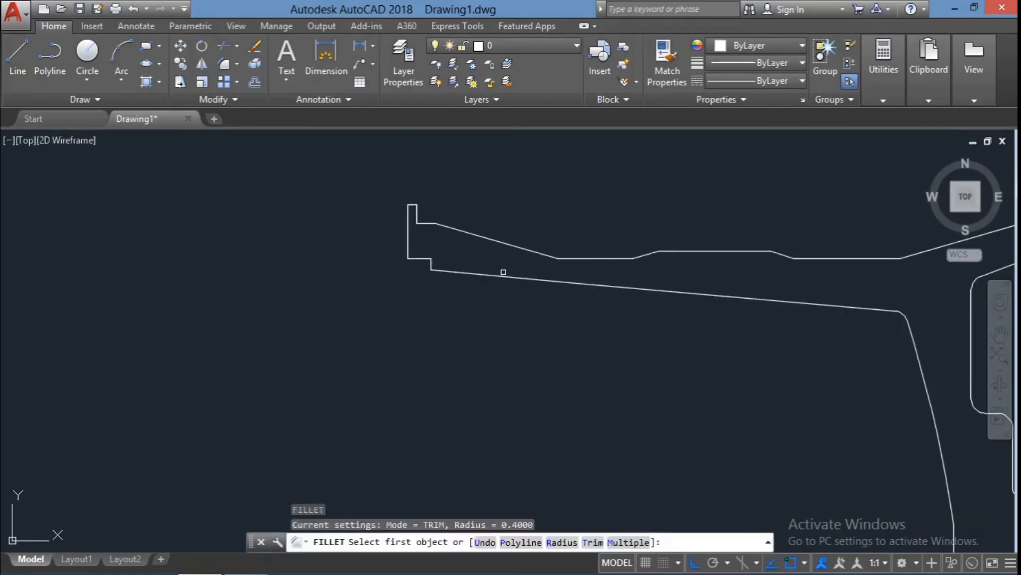
click(560, 542)
text(0.15)
key(Return)
scroll(432, 257, up, 5)
click(429, 279)
click(479, 309)
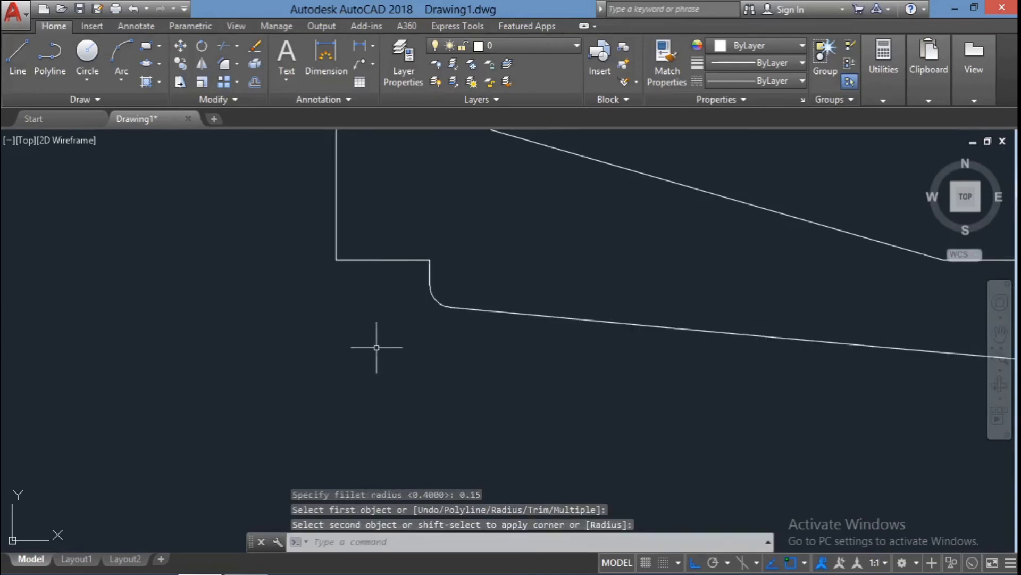
key(Return)
click(430, 272)
click(414, 260)
scroll(396, 322, down, 8)
- Fillet the lower outer corner of the rim's right flange with the 0.15 radius
scroll(855, 315, up, 6)
key(Return)
click(585, 310)
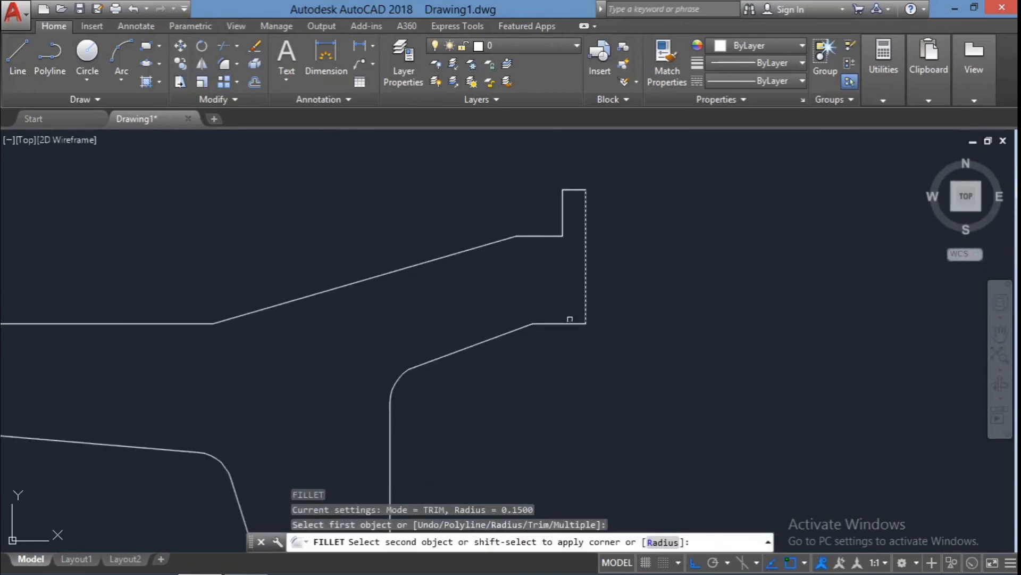
scroll(303, 358, down, 8)
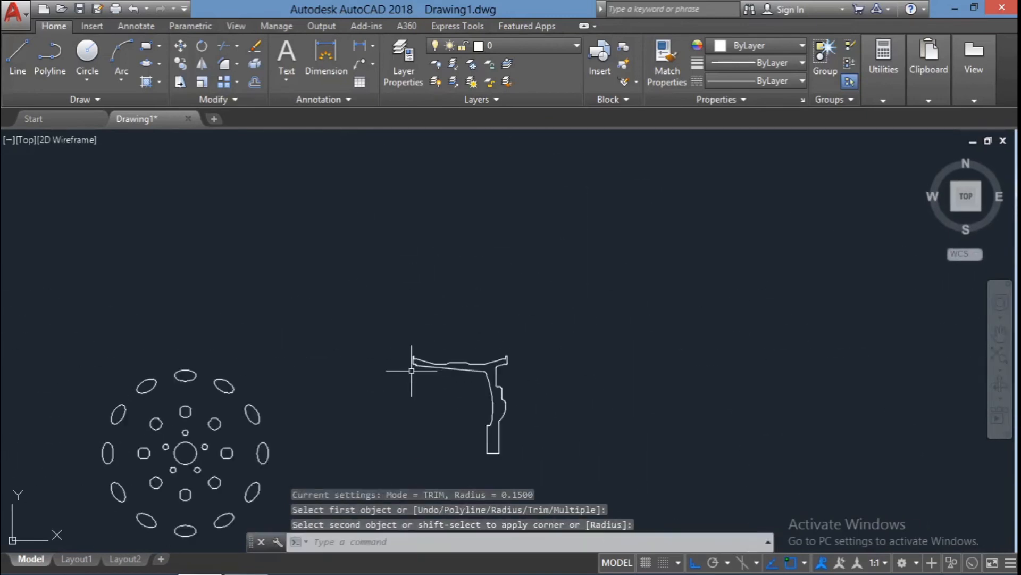
key(Escape)
key(Escape)
key(Escape)
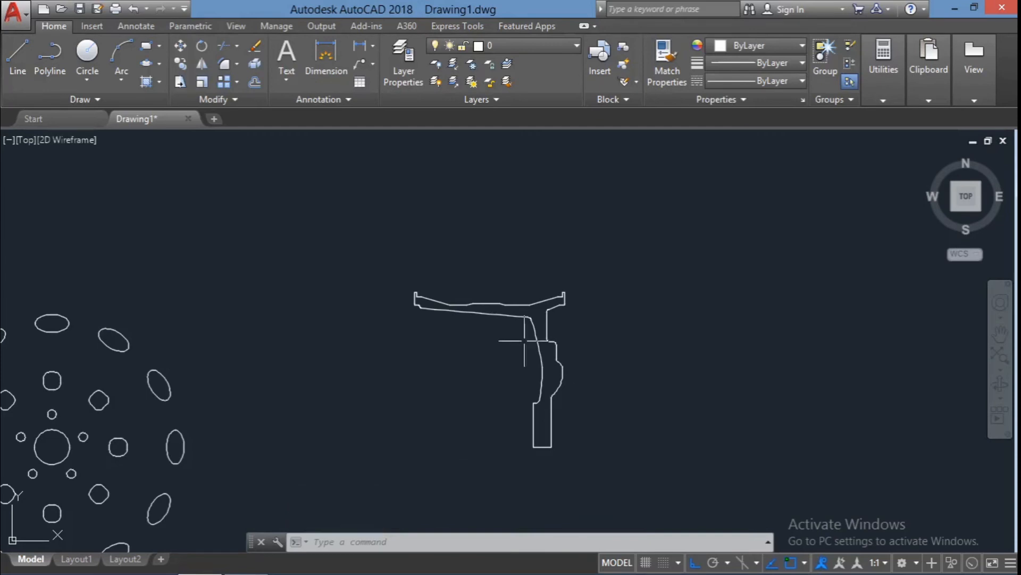
- Create a boundary region from the closed area inside the wheel-rim profile
scroll(525, 341, down, 2)
scroll(620, 367, up, 2)
text(BO)
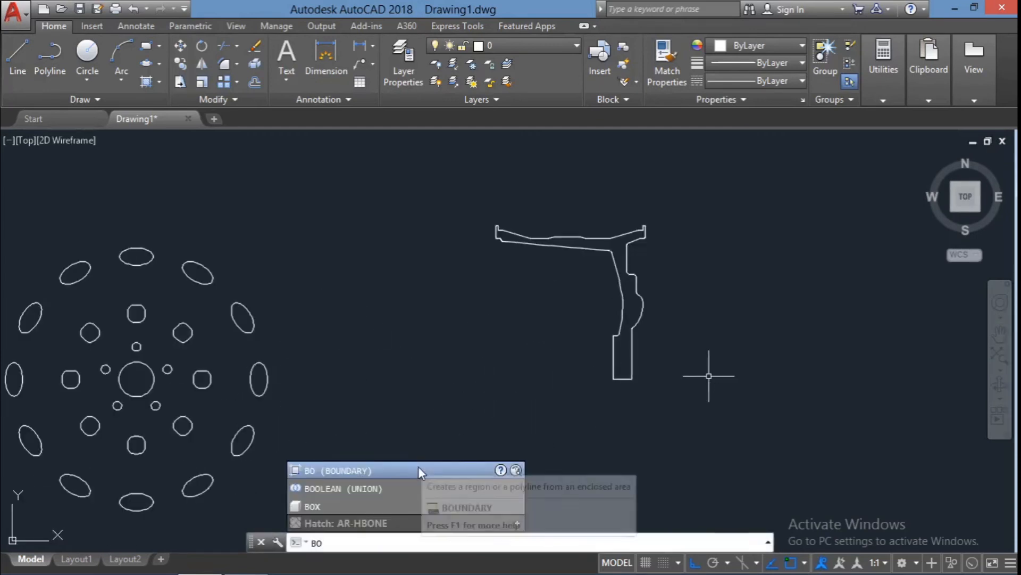
click(419, 470)
click(453, 305)
click(622, 362)
key(Escape)
key(Escape)
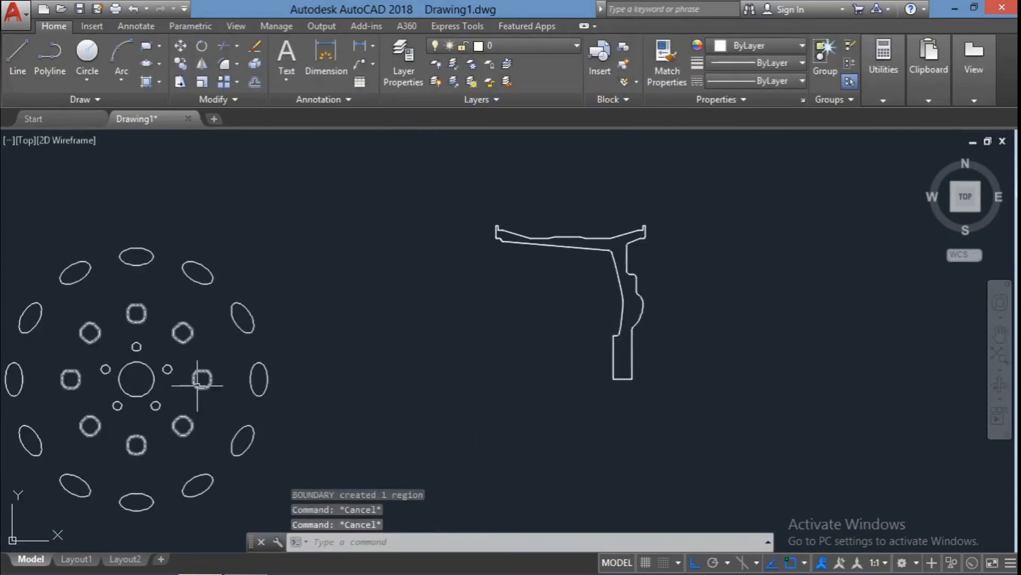
- Try to explode the ellipse and rounded-square arrays of the circular pattern
text(explode)
key(Return)
click(332, 414)
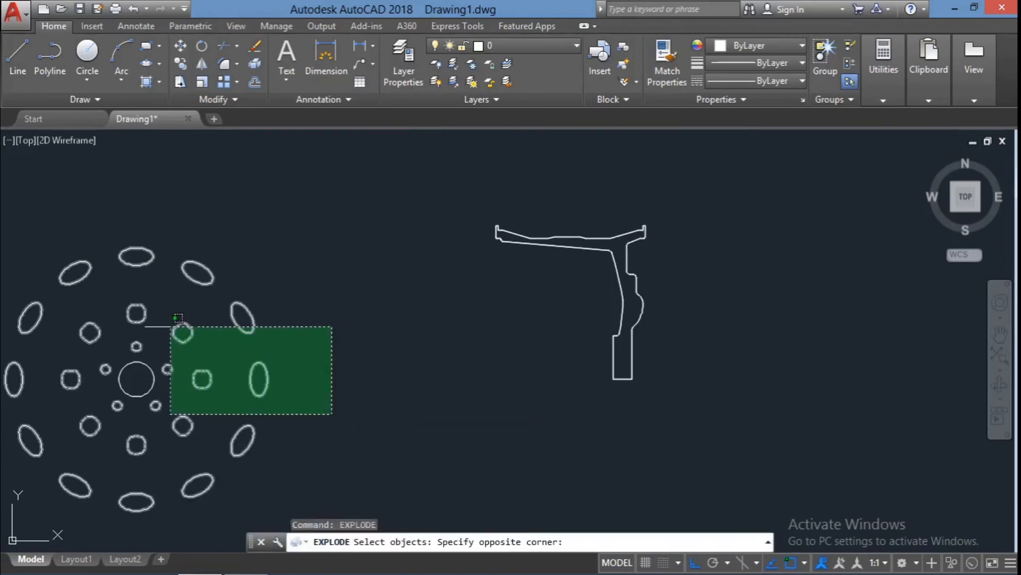
click(178, 317)
scroll(308, 418, down, 5)
key(ctrl+z)
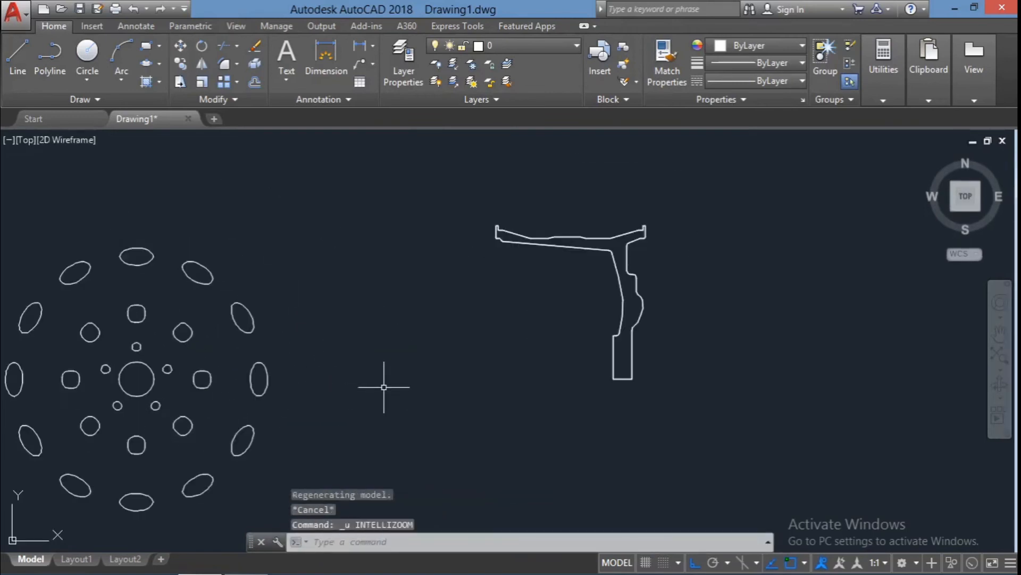
key(ctrl+z)
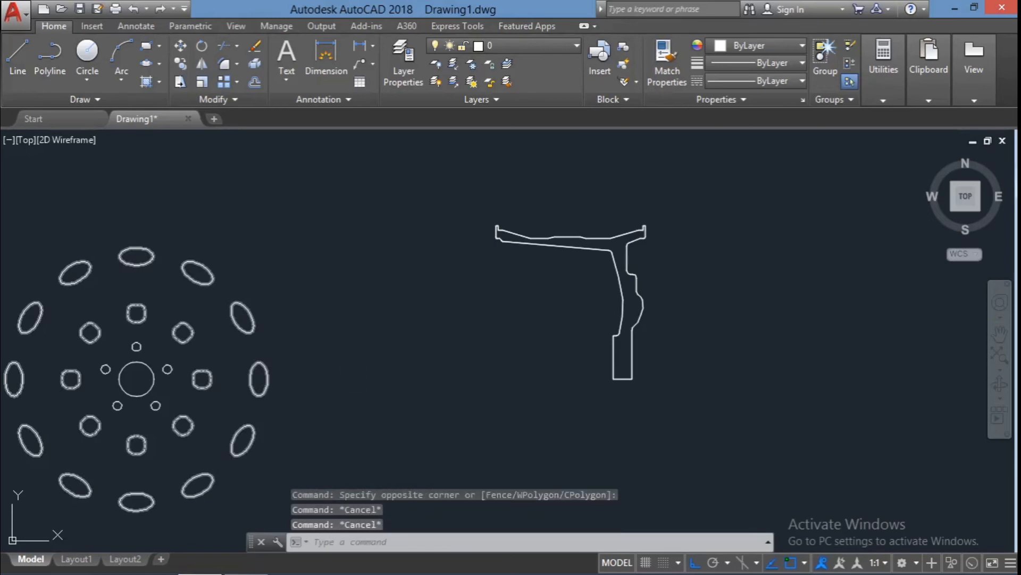
- Explode the arrays of ellipses, rounded squares and small circles around the centre circle into separate objects
click(999, 333)
drag(514, 451, 620, 436)
key(Escape)
right_click(477, 378)
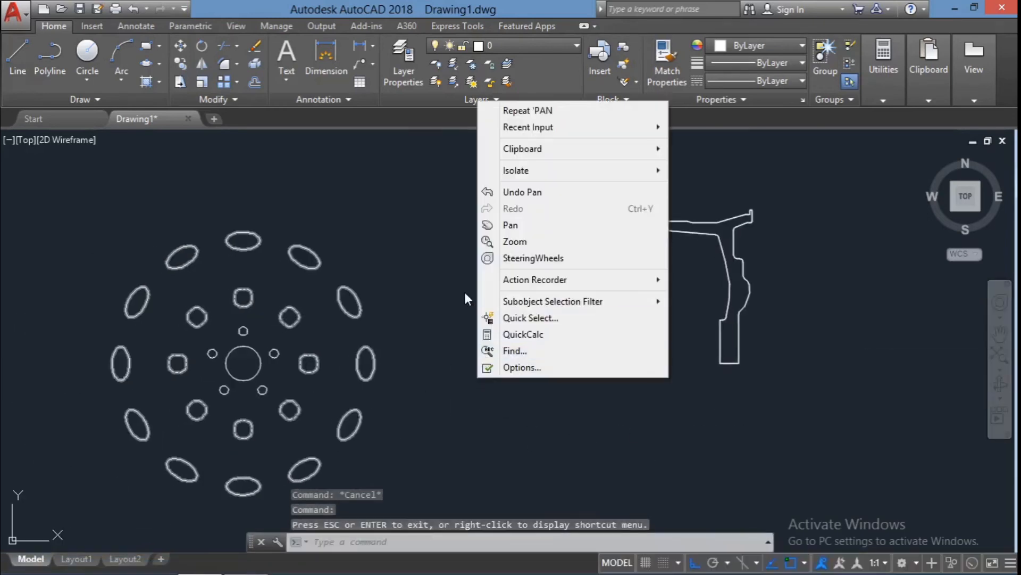
key(Escape)
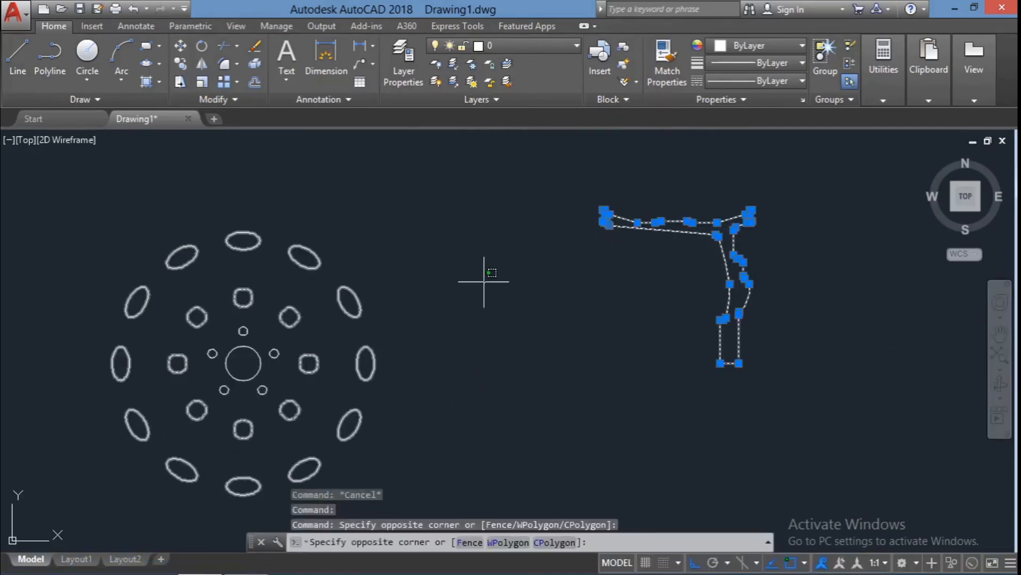
text(ex)
click(417, 411)
click(419, 391)
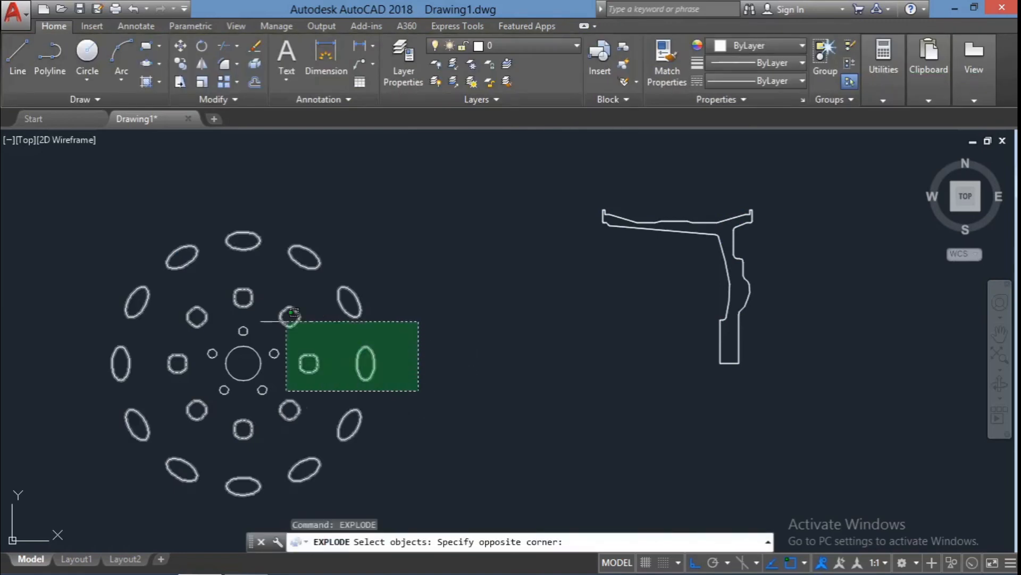
click(273, 311)
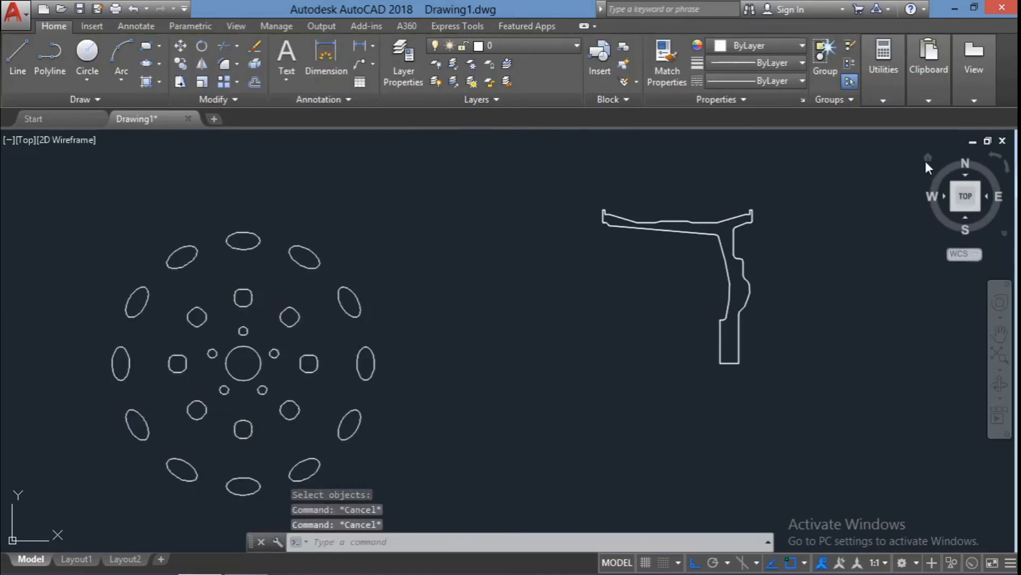
- Move the profile region clear of its source lines and erase the leftover source outline
click(767, 426)
click(678, 283)
key(Delete)
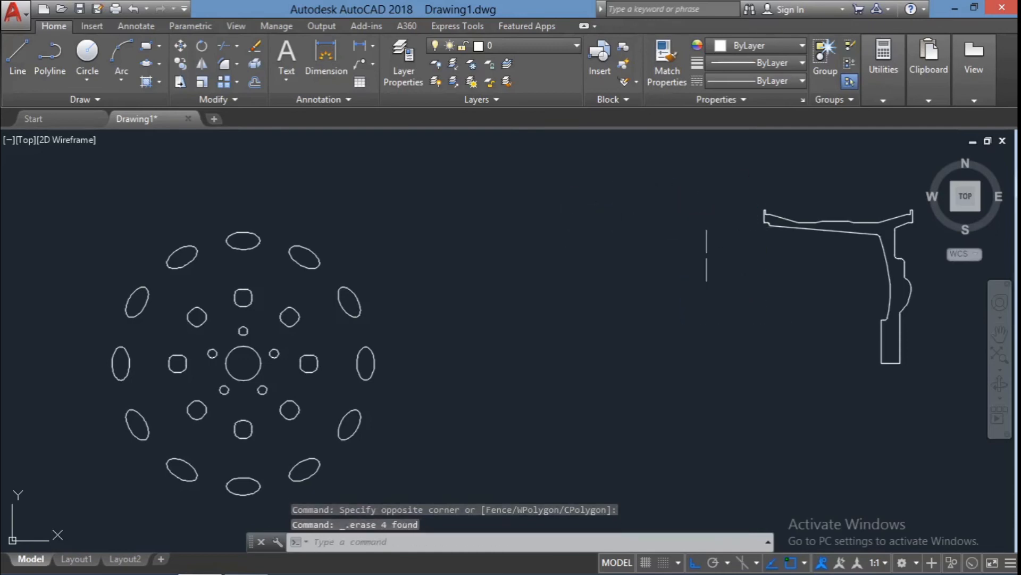
- Revolve the profile region 360 degrees about the leg's base edge to form the wheel solid
shift+middle_drag(706, 256, 684, 269)
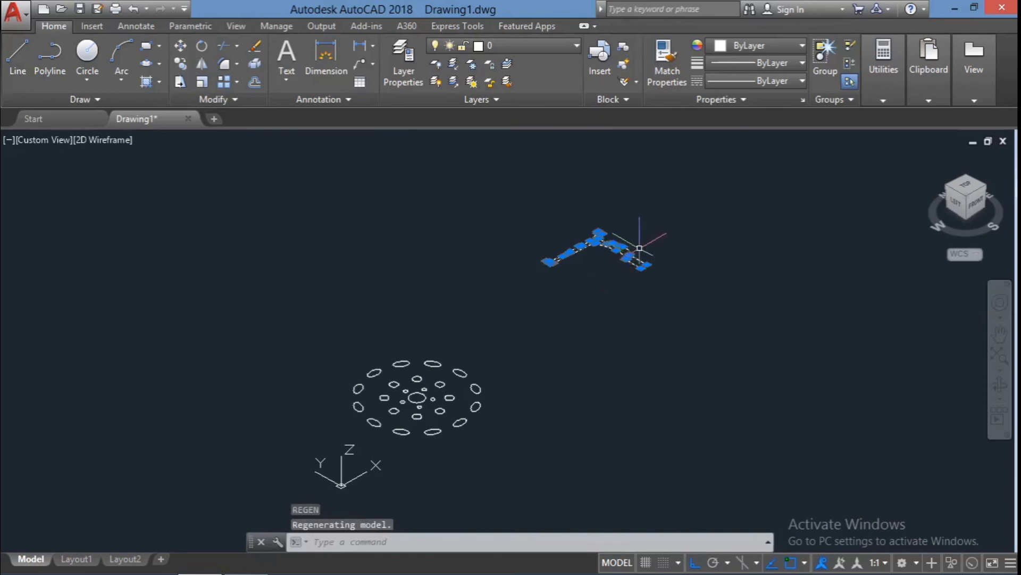
text(rev)
key(Return)
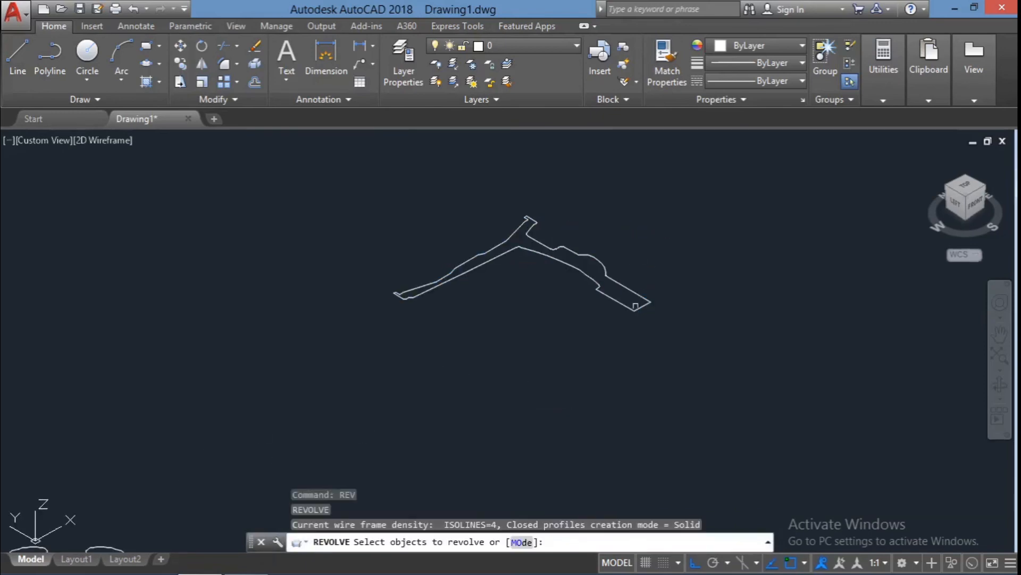
key(Return)
click(635, 311)
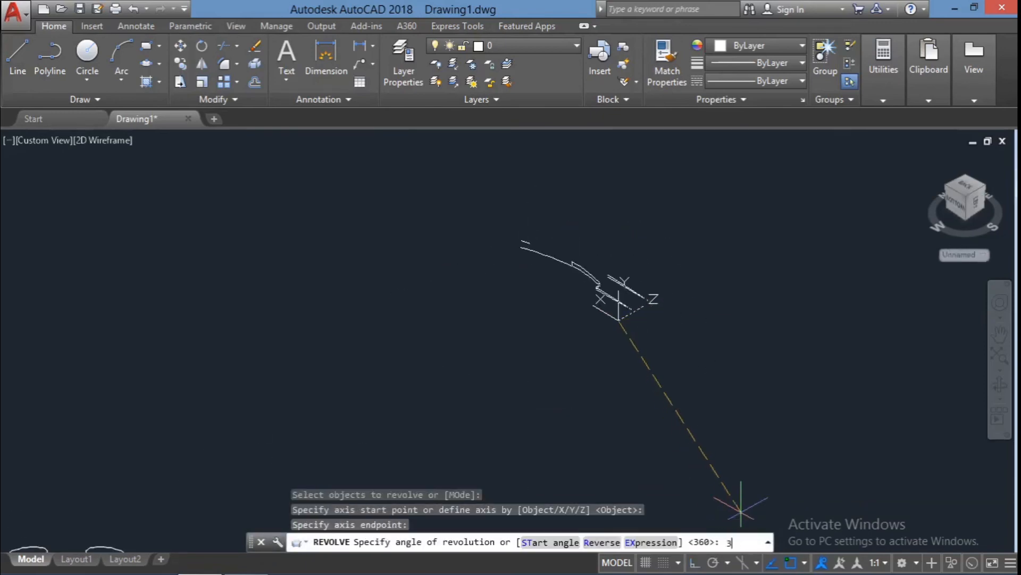
text(60)
key(Return)
key(Escape)
scroll(919, 385, down, 2)
key(Escape)
key(Escape)
mouse_move(913, 412)
shift+middle_down()
mouse_move(937, 431)
mouse_move(921, 404)
shift+middle_up()
key(Escape)
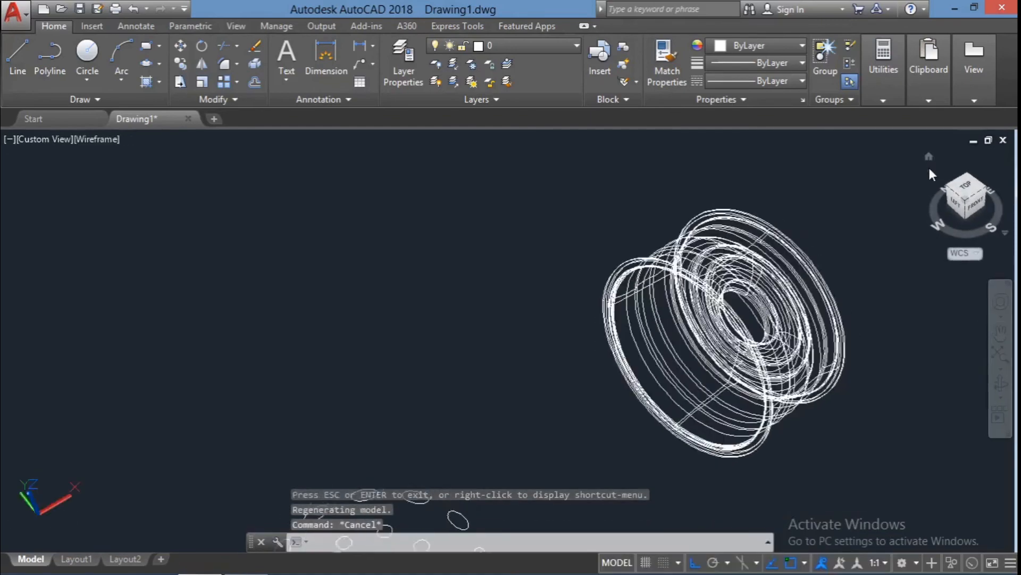
click(929, 157)
right_click(932, 175)
click(902, 213)
key(Escape)
- Extrude all ellipses, rounded squares and circles of the pattern upward into tall solids at a freehand height
scroll(424, 399, up, 4)
key(Escape)
click(564, 505)
key(Escape)
key(Escape)
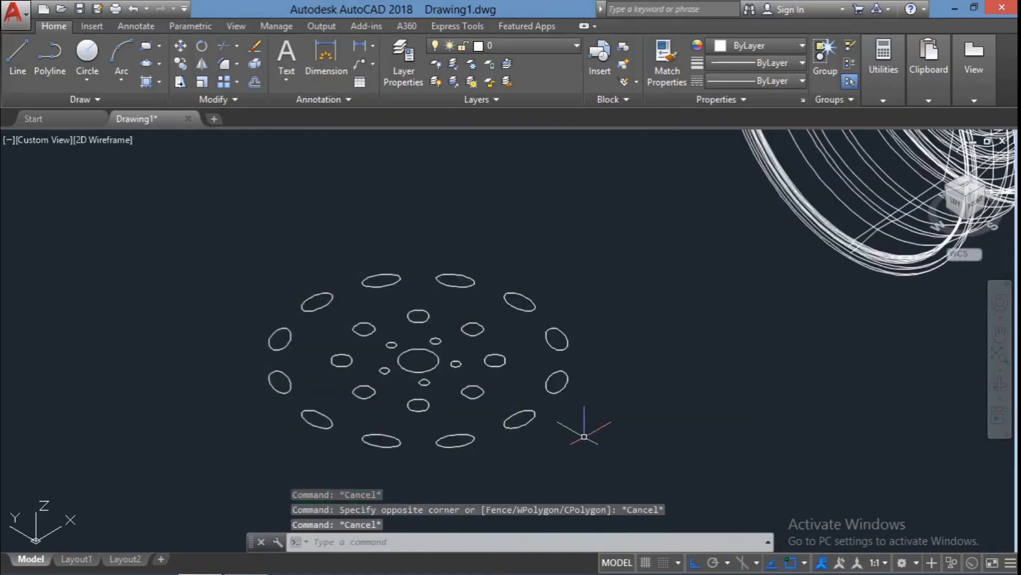
text(ext)
key(Return)
click(635, 485)
click(220, 213)
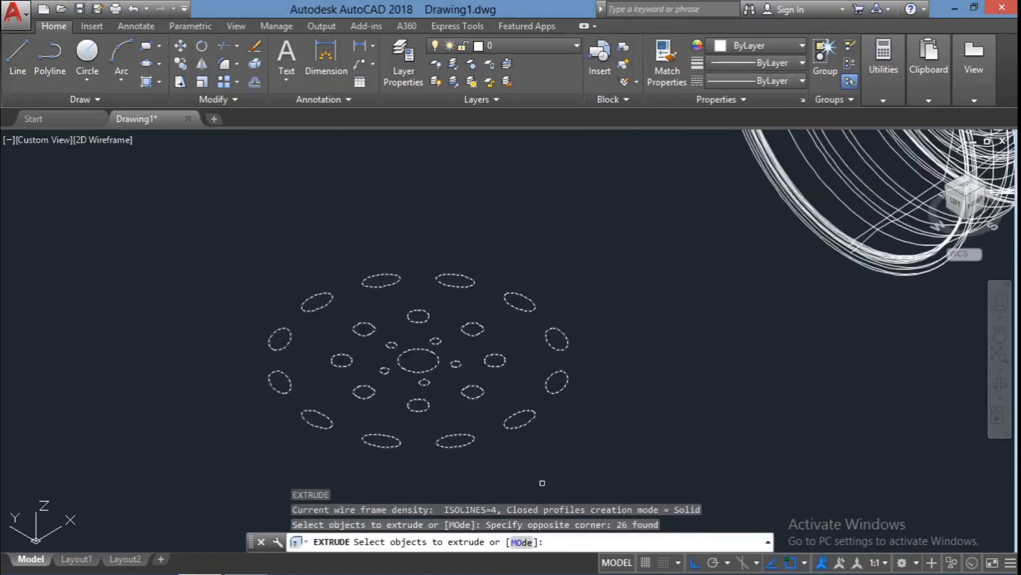
key(Return)
scroll(466, 276, down, 3)
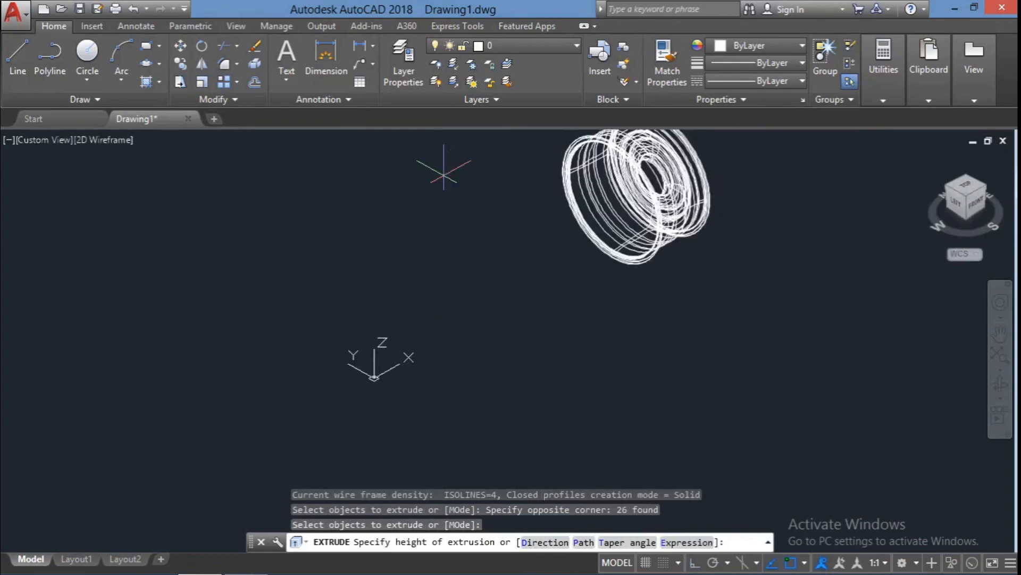
click(448, 162)
key(Escape)
key(Escape)
key(Escape)
- Rotate all extruded pattern solids in 3D about the Y axis so they lie along X, parallel to the wheel's axis
middle_drag(839, 314, 837, 365)
click(519, 286)
click(360, 187)
text(3)
key(Return)
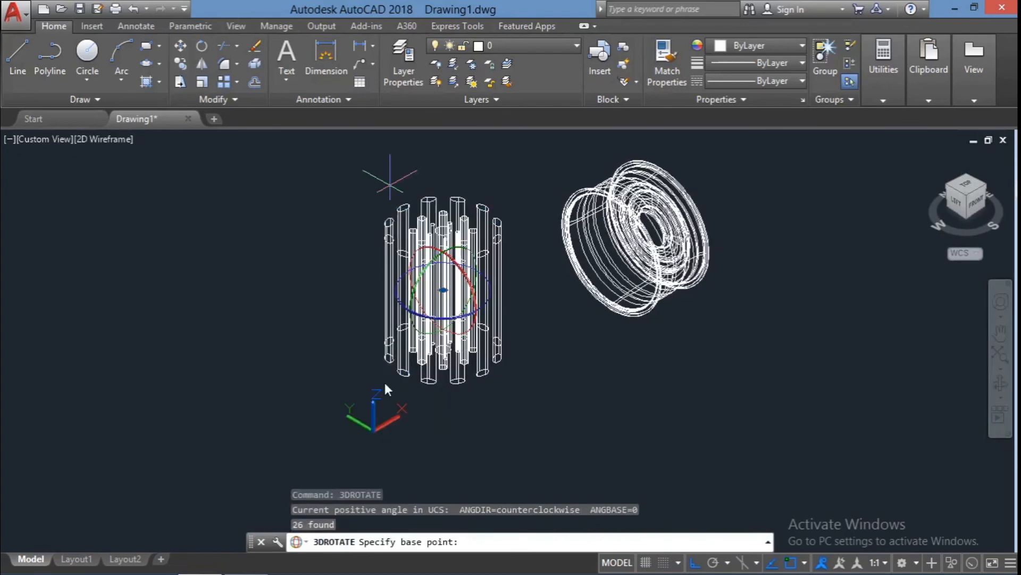
click(466, 299)
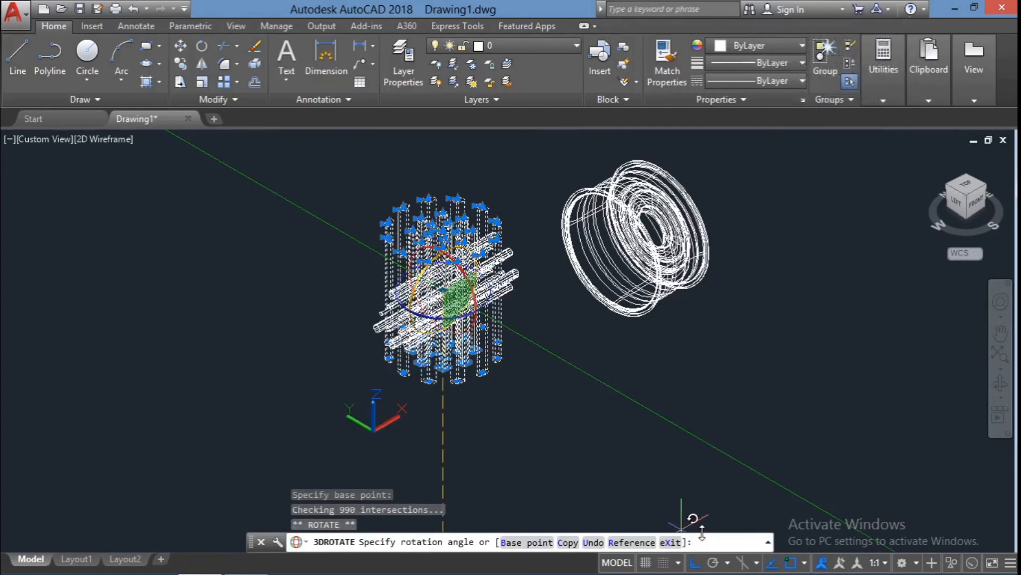
key(Escape)
key(Escape)
key(Escape)
key(Escape)
key(Escape)
- Move all the rotated pattern solids from their central circle's centre onto the wheel's axis centre so they pass through the rim
click(462, 377)
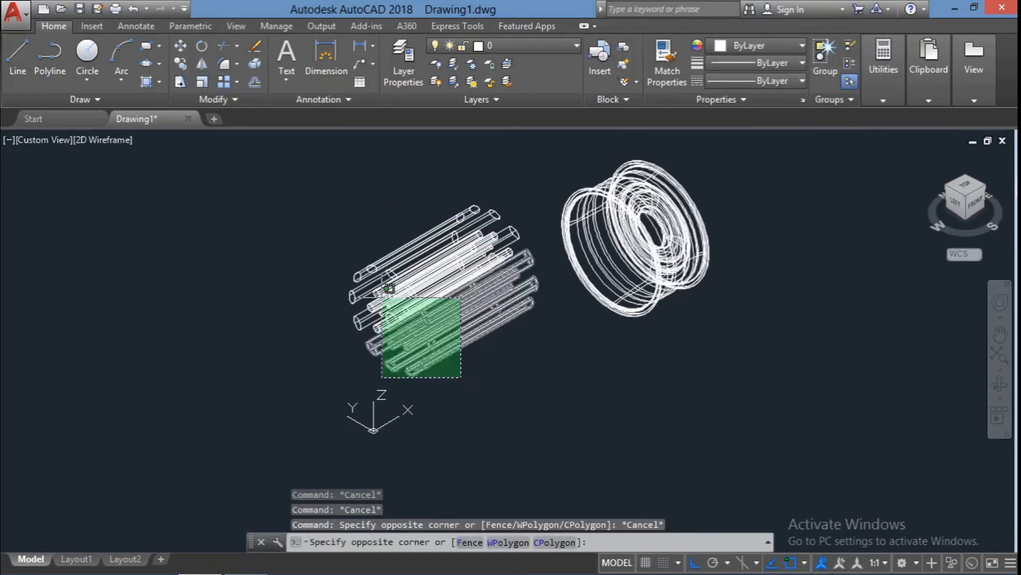
click(323, 240)
text(m)
key(Return)
scroll(396, 315, up, 5)
click(346, 334)
scroll(346, 334, down, 6)
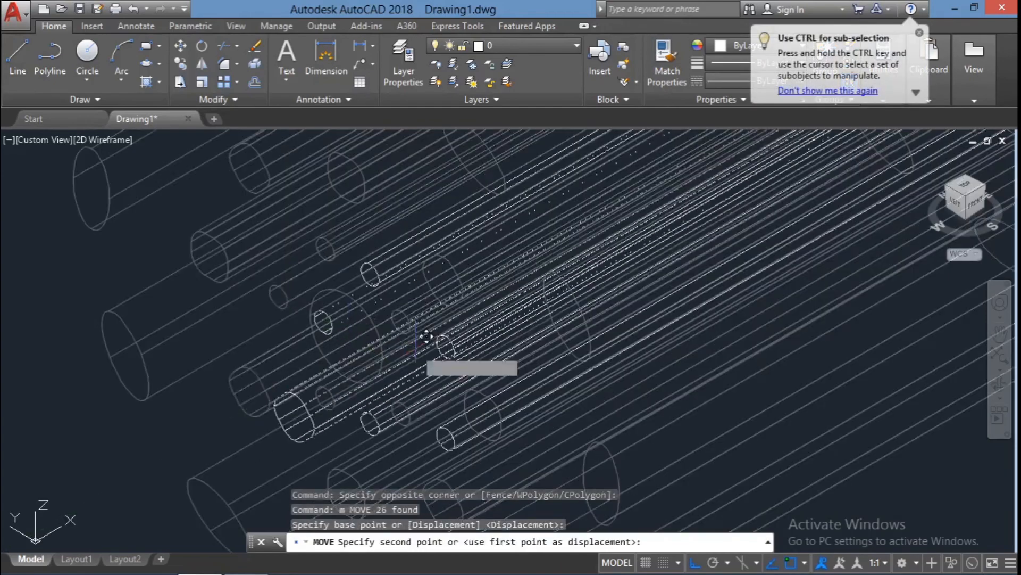
scroll(580, 282, up, 6)
click(417, 329)
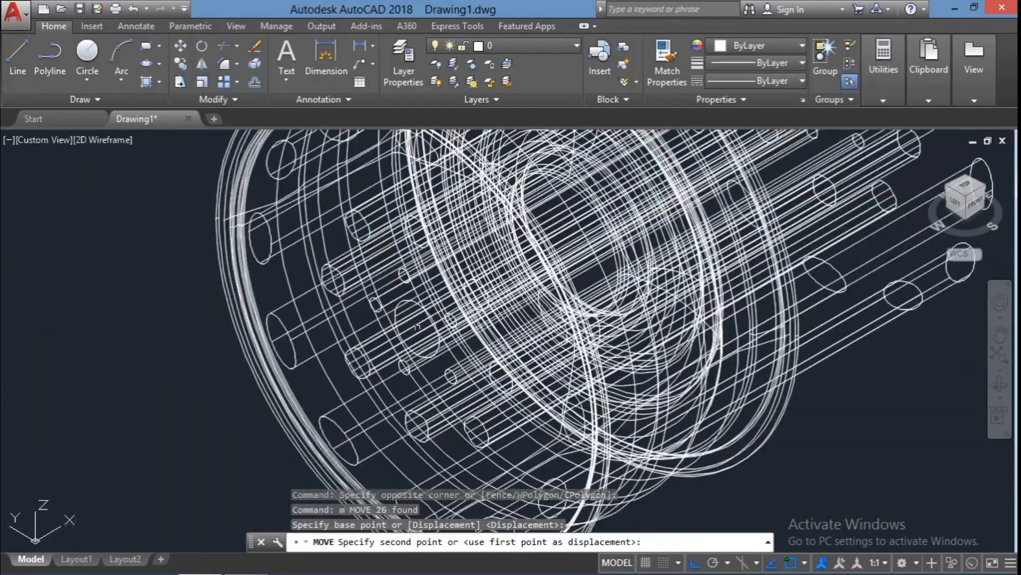
key(Escape)
key(Escape)
- Subtract all the pattern solids from the wheel solid to cut the holes through its disc
middle_drag(964, 438, 859, 463)
key(Escape)
click(927, 161)
right_click(928, 186)
click(927, 222)
key(Escape)
text(su)
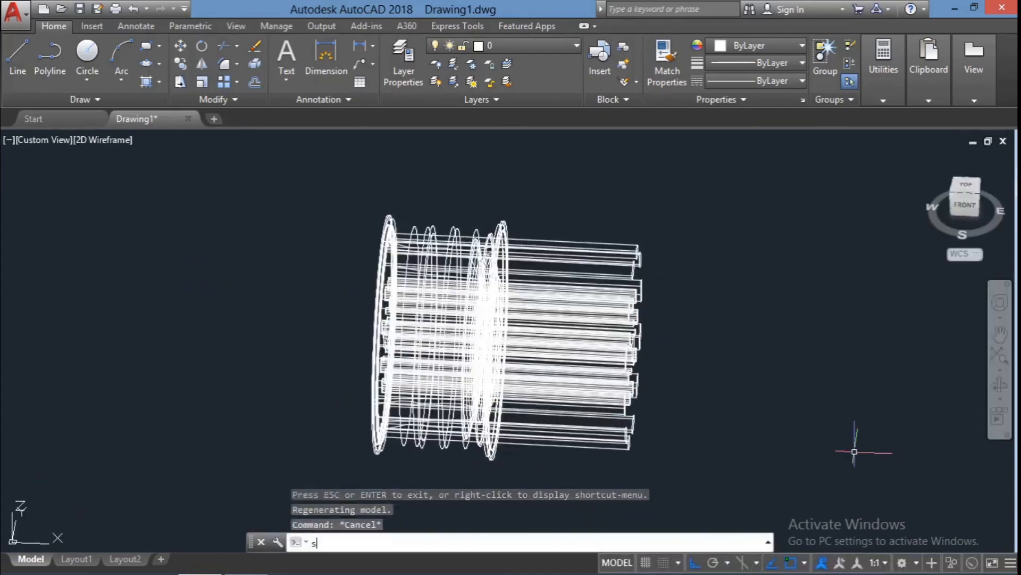
key(Return)
key(Return)
click(713, 180)
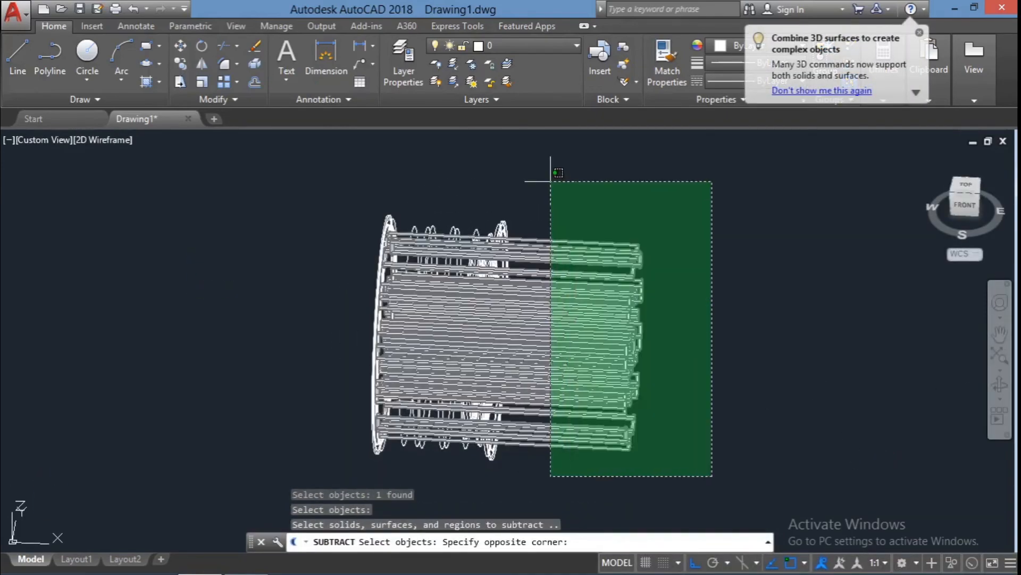
click(549, 477)
key(Return)
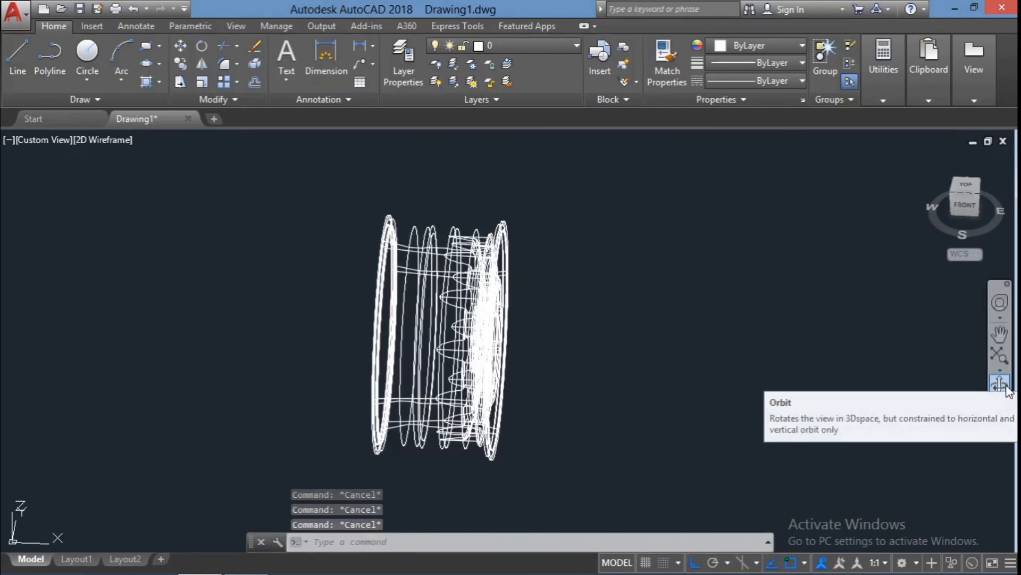
- View the cut wheel at an angle from its hole face and display it in the Shaded visual style
click(1007, 390)
drag(862, 367, 553, 340)
key(Escape)
key(Escape)
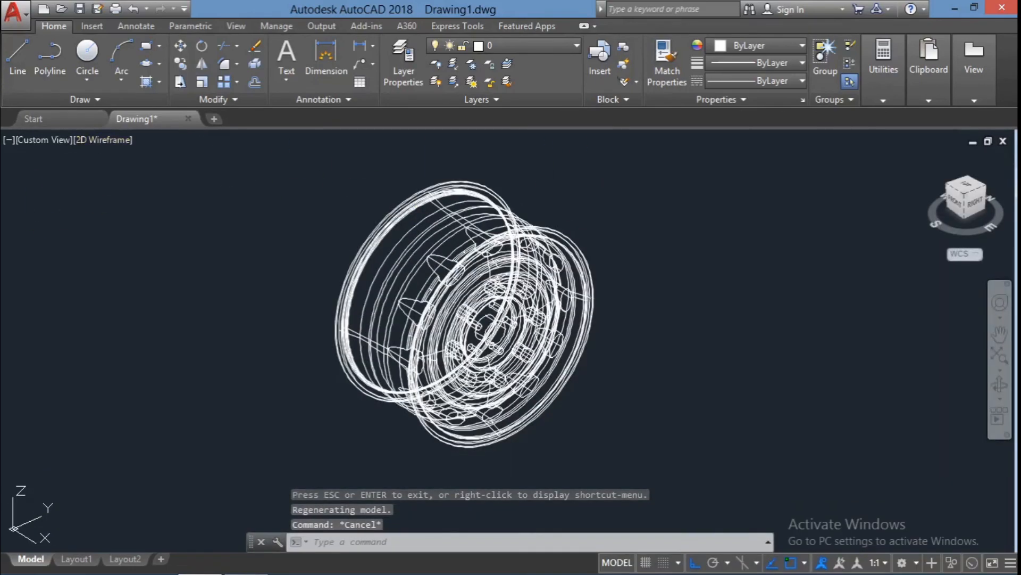
click(111, 137)
click(139, 239)
- Examine the shaded wheel's barrel and cut holes from several angles
shift+middle_drag(713, 355, 669, 315)
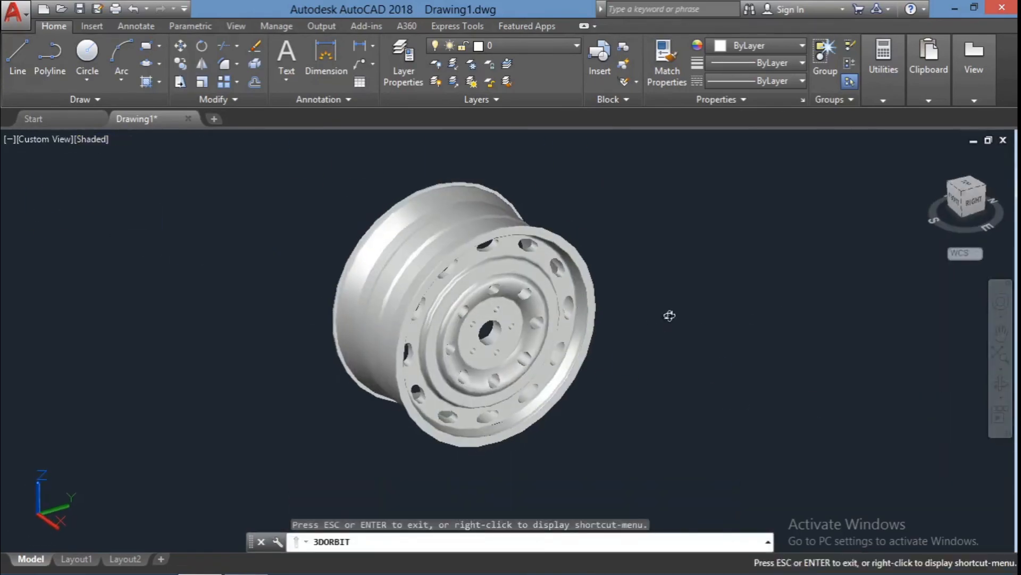
right_click(626, 343)
drag(626, 342, 658, 296)
right_click(658, 296)
right_click(588, 355)
click(570, 390)
key(Escape)
key(Escape)
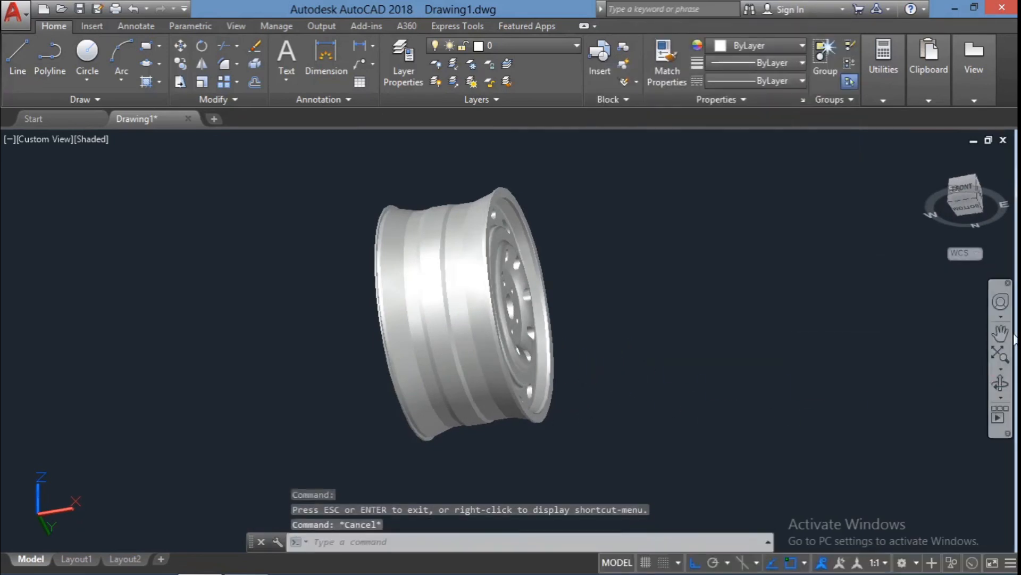
- Show the wheel's perforated face in a close three-quarter view and apply the Realistic visual style
click(1000, 383)
drag(893, 410, 520, 385)
scroll(730, 367, up, 3)
right_click(520, 385)
drag(473, 360, 553, 395)
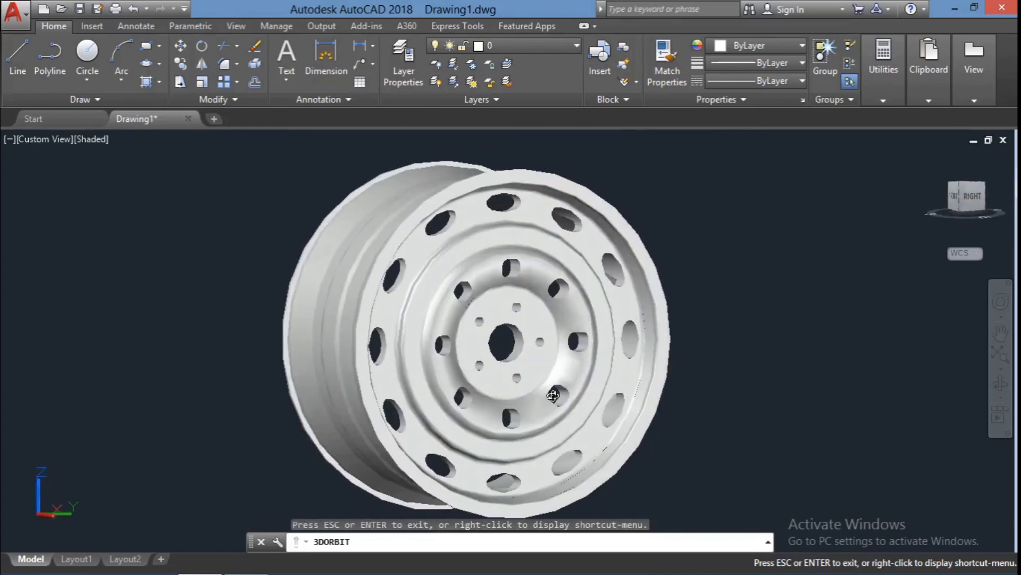
key(Escape)
click(93, 139)
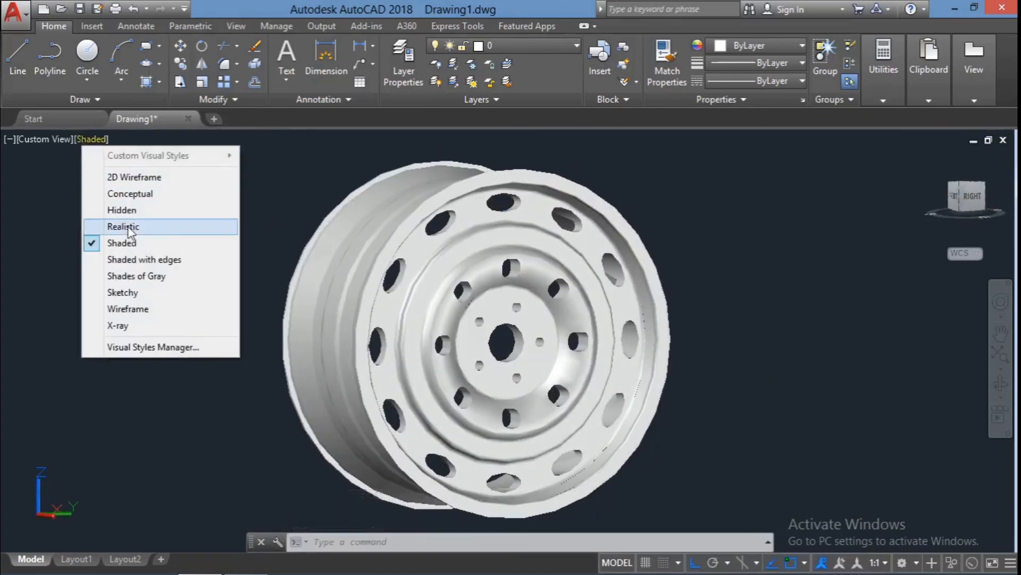
click(148, 224)
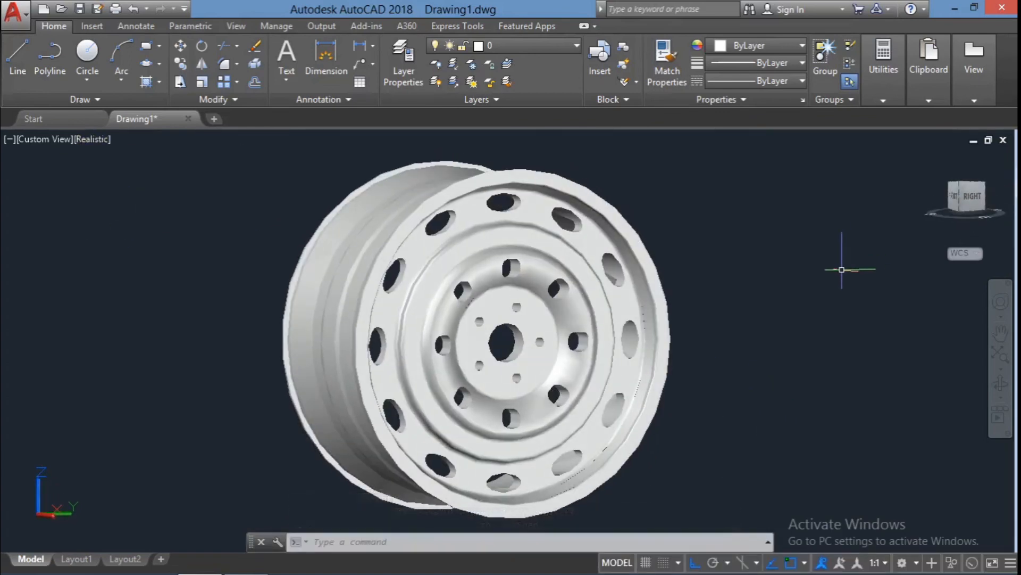